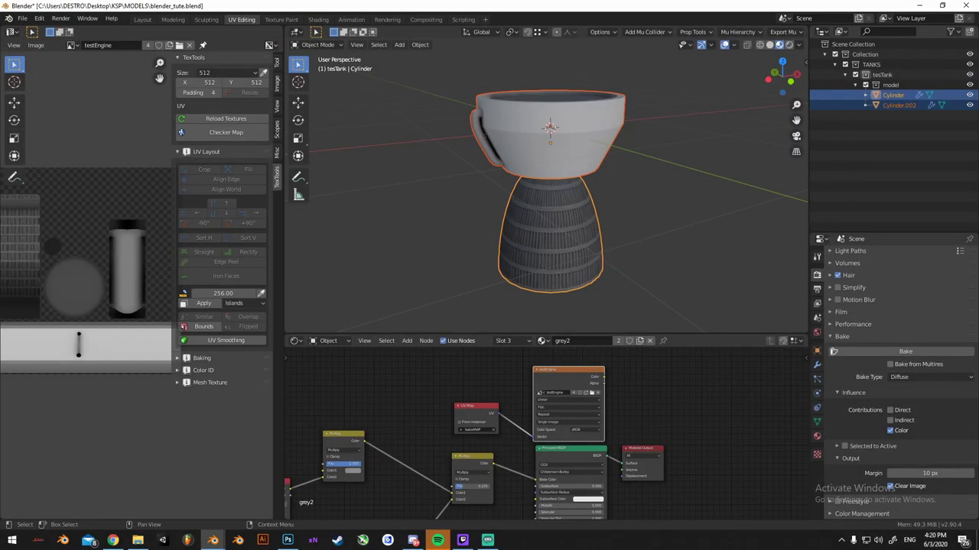
Hide the sidebar of the UV editor and clear the selection of both engine objects
key("n")
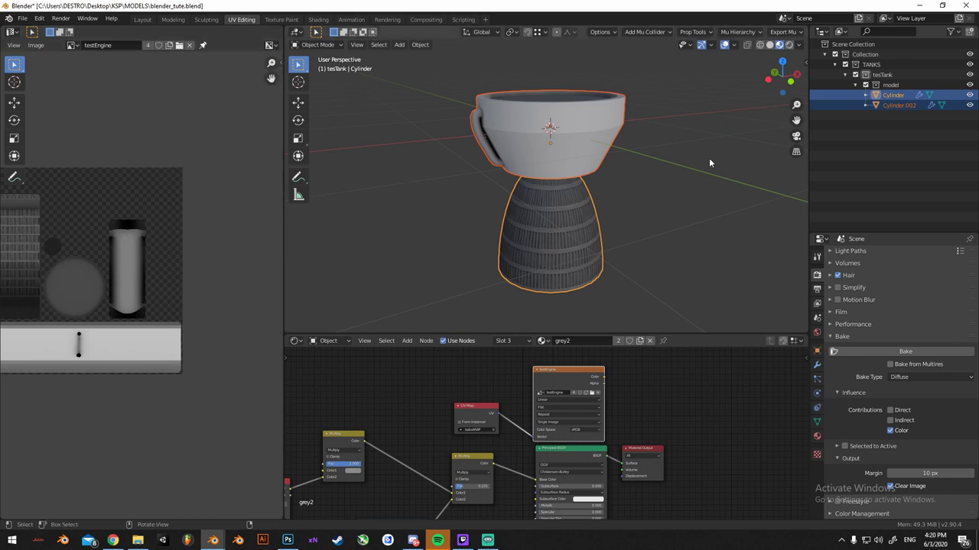
middle_click_drag(570, 145, 612, 184)
scroll(612, 179, "up", 2)
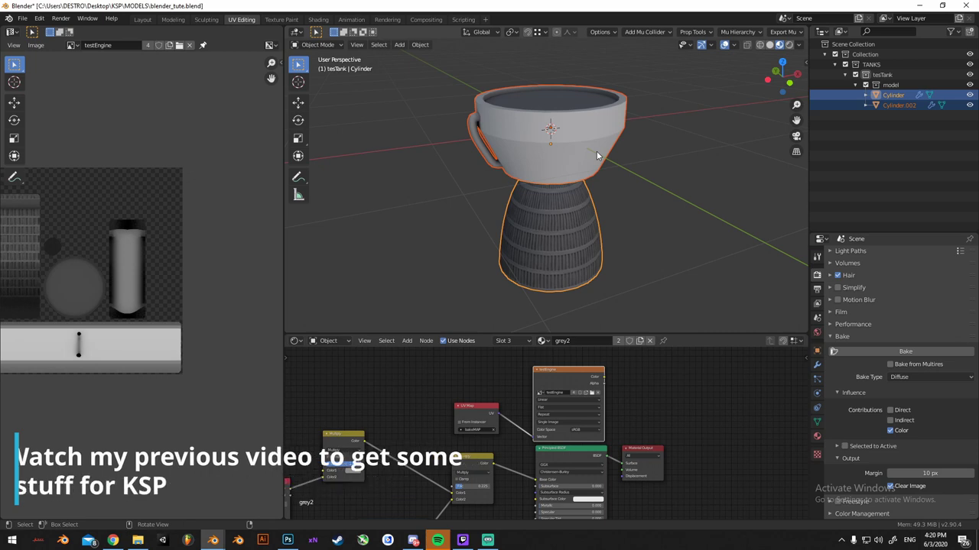
middle_click_drag(559, 218, 610, 190)
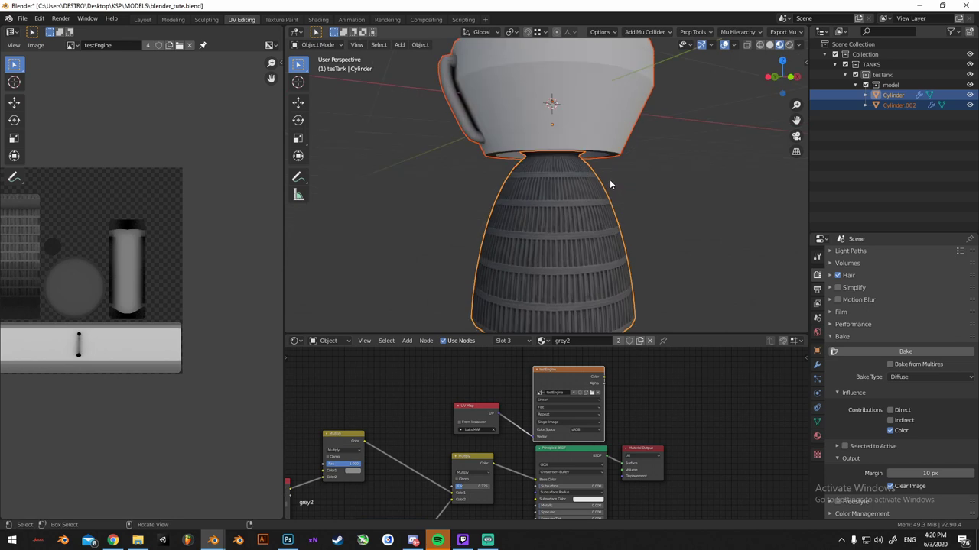
middle_click_drag(644, 206, 606, 193)
scroll(613, 159, "up", 1)
key("alt+a")
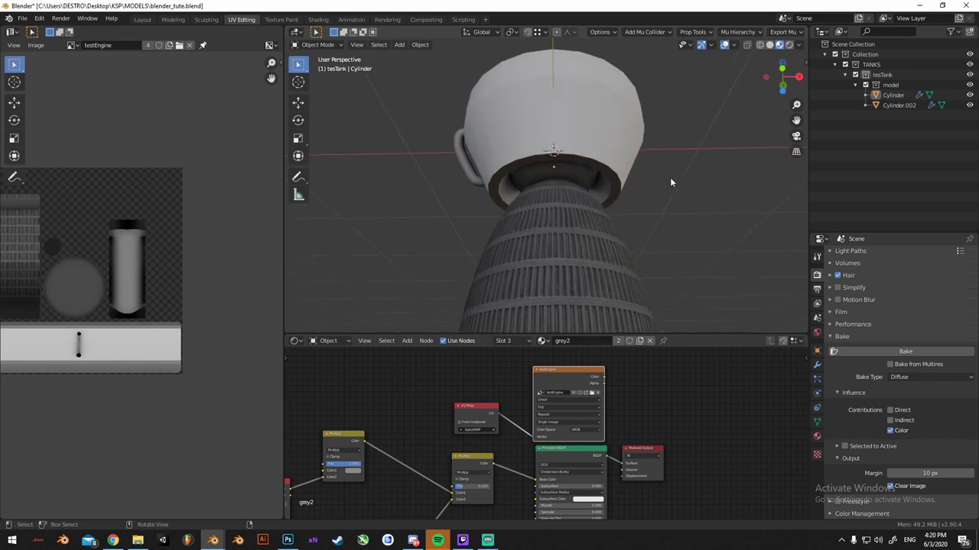
Examine the engine body and ribbed nozzle from above and from below
middle_click_drag(669, 182, 646, 214)
scroll(668, 192, "down", 2)
scroll(647, 226, "up", 3)
scroll(621, 203, "down", 3)
scroll(607, 201, "up", 3)
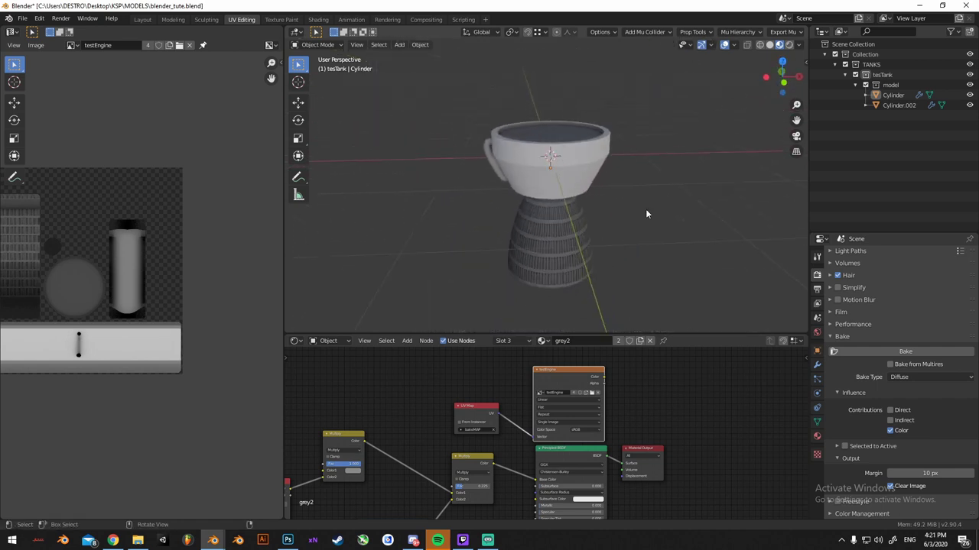
middle_click_drag(646, 214, 619, 184)
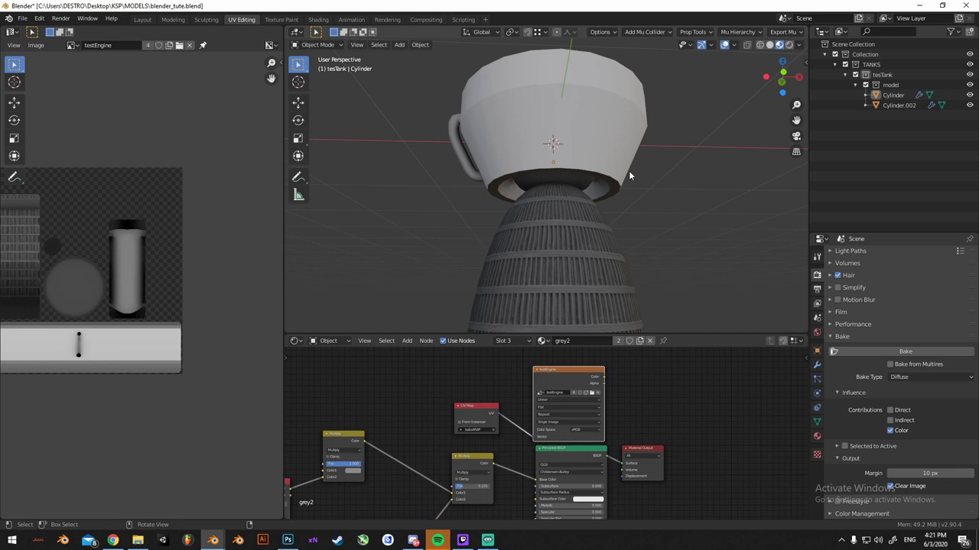
mouse_move(630, 176)
middle_mouse_down()
mouse_move(532, 208)
mouse_move(598, 222)
mouse_move(562, 219)
mouse_move(557, 196)
mouse_move(652, 235)
mouse_move(560, 211)
mouse_move(618, 168)
middle_mouse_up()
left_click(555, 192)
scroll(615, 200, "up", 3)
scroll(607, 202, "down", 2)
scroll(653, 235, "down", 2)
scroll(560, 211, "up", 2)
key("r")
key("r")
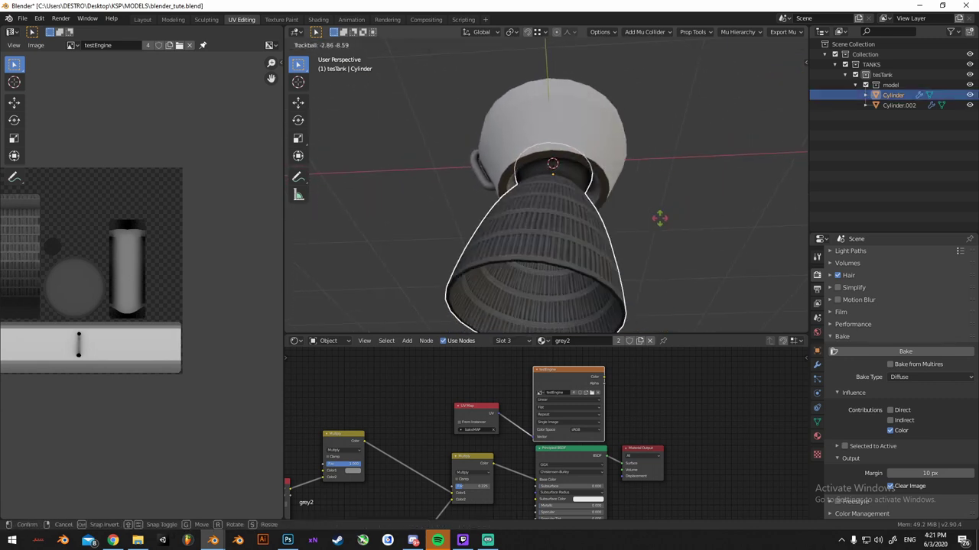
right_click(649, 204)
left_click(644, 226)
Examine the complete testEngine baked texture in the UV editor alongside the engine model
middle_click_drag(647, 203, 555, 188)
scroll(575, 209, "down", 2)
left_click(555, 188)
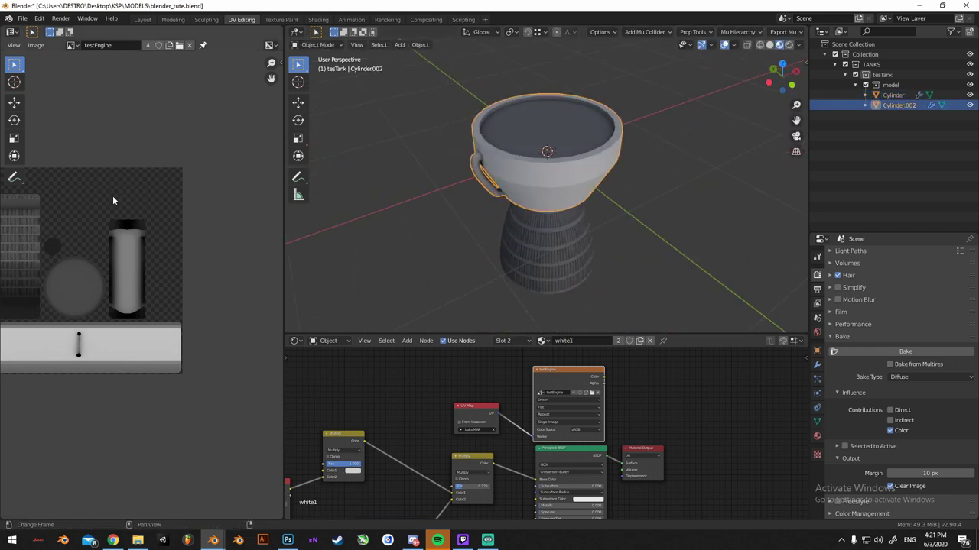
scroll(112, 201, "up", 2)
middle_click_drag(160, 189, 152, 239)
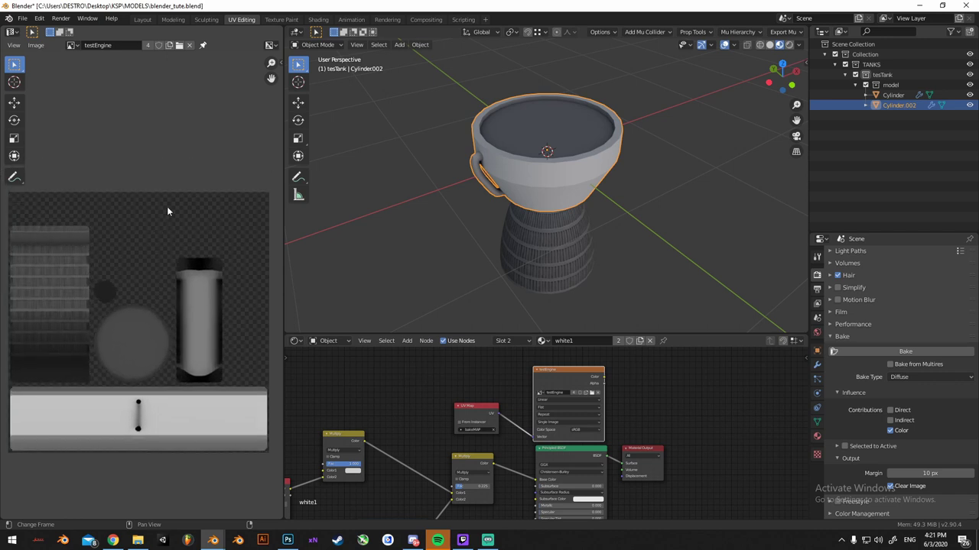
middle_click_drag(613, 186, 585, 175)
key("alt+a")
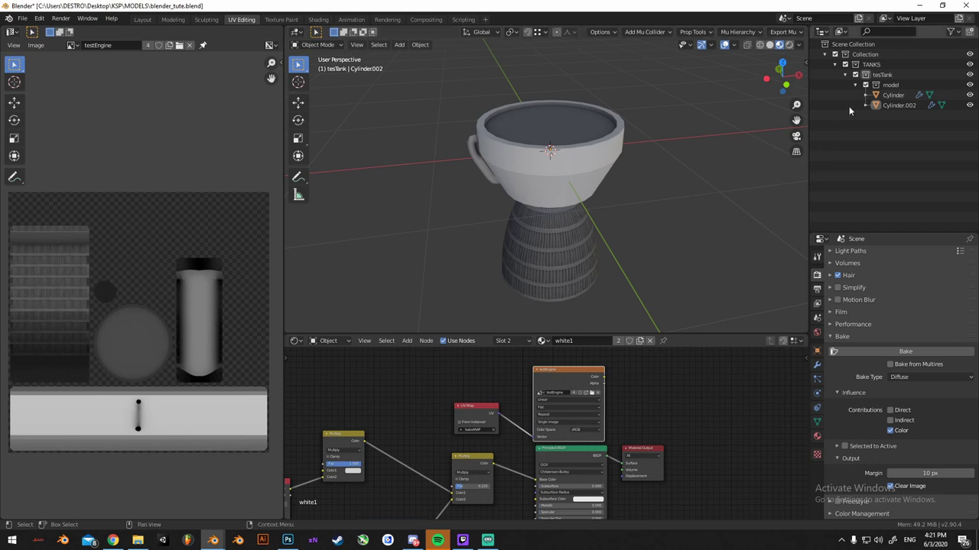
Duplicate both engine objects in place into the tesTank collection and exclude the model collection from the view layer
left_click(893, 96)
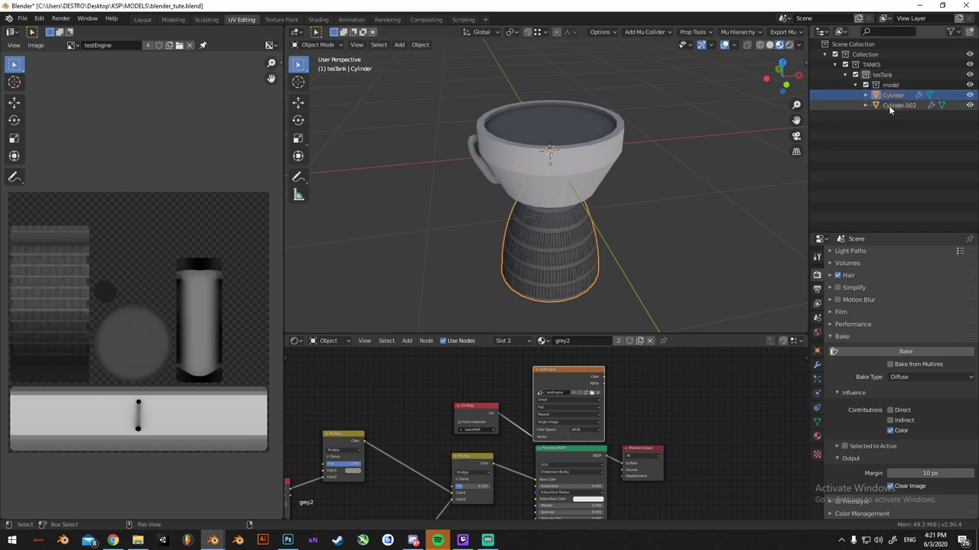
left_click(892, 106, "shift")
key("shift+d")
key("Escape")
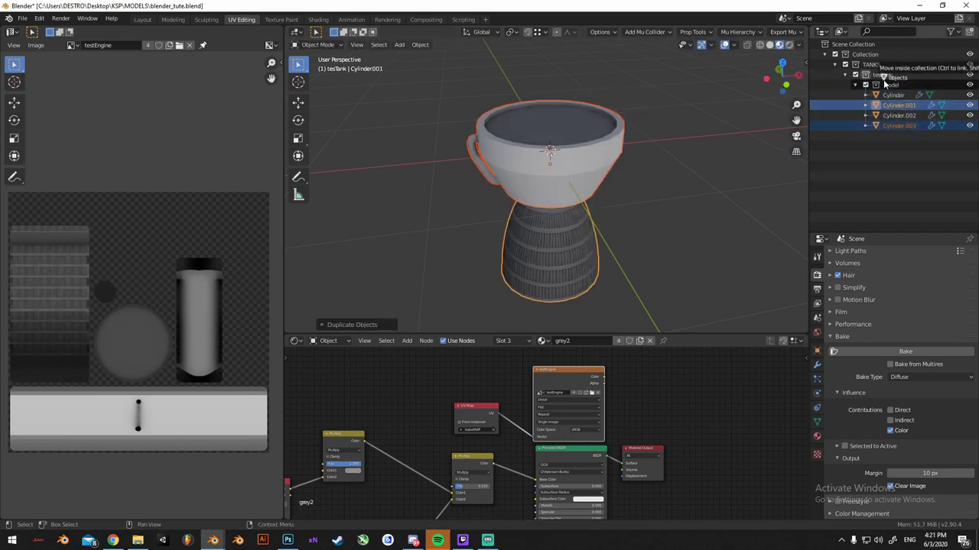
left_click(864, 85)
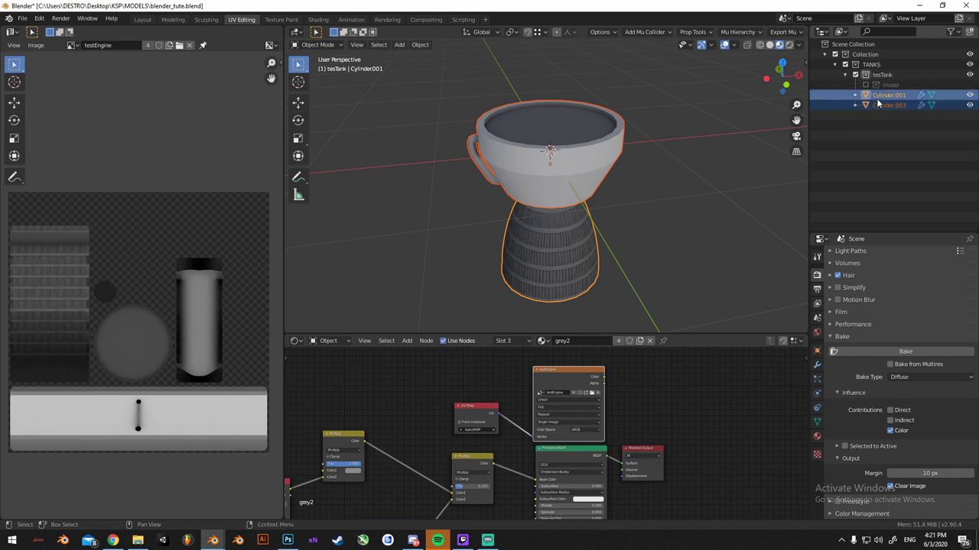
Keep only the bakeMAP UV map on the duplicated engine body and nozzle
left_click(589, 181)
left_click(816, 423)
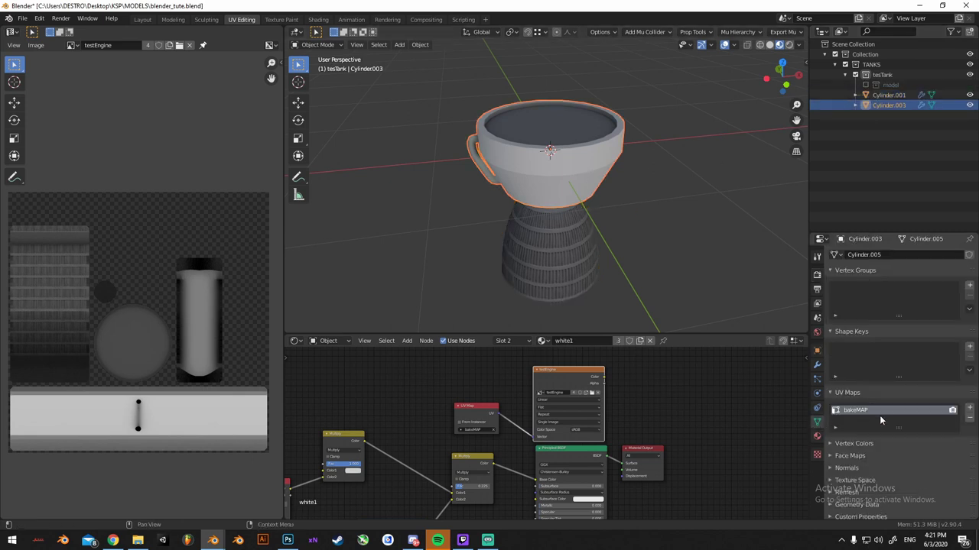
left_click(817, 437)
left_click(818, 422)
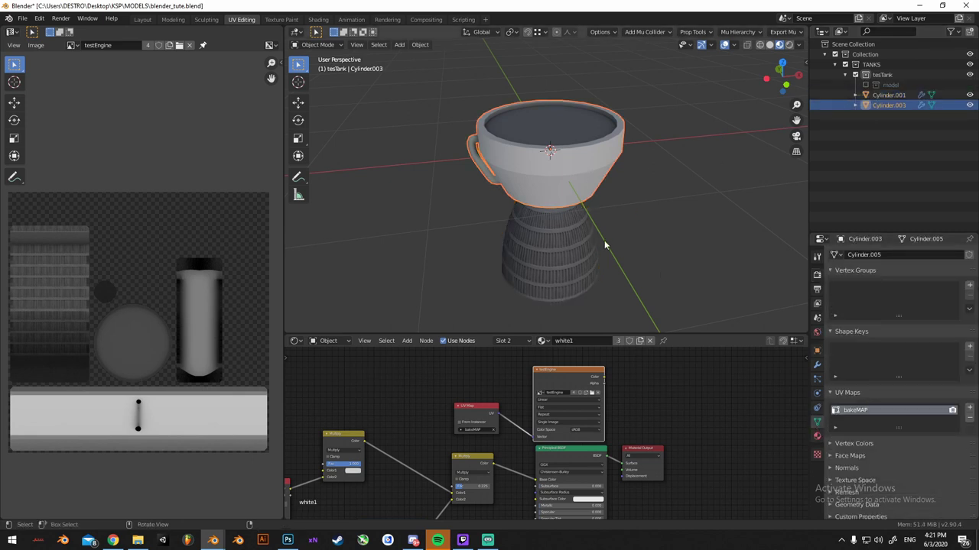
left_click(580, 248)
left_click(908, 431)
double_click(970, 418)
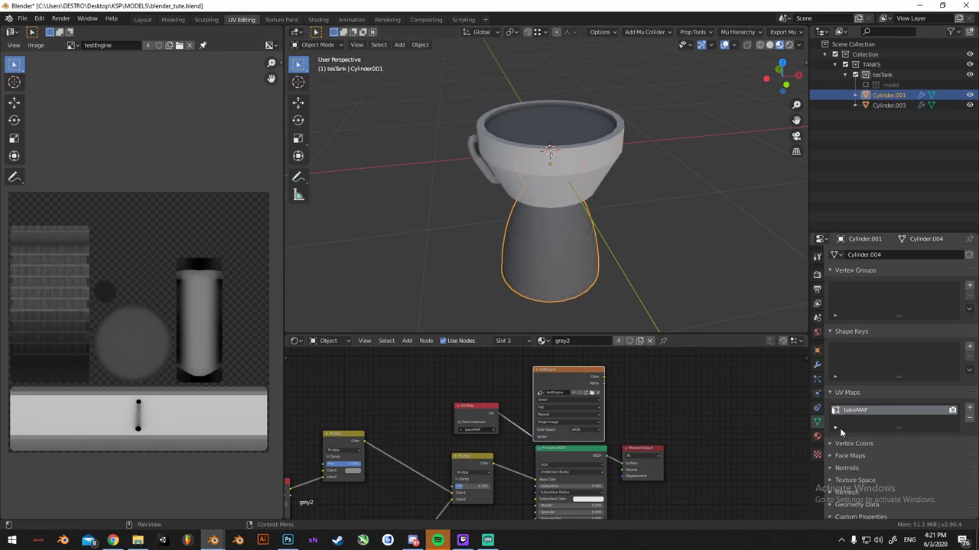
Remove all material slots from the duplicated nozzle
left_click(817, 436)
double_click(970, 265)
left_click(970, 265)
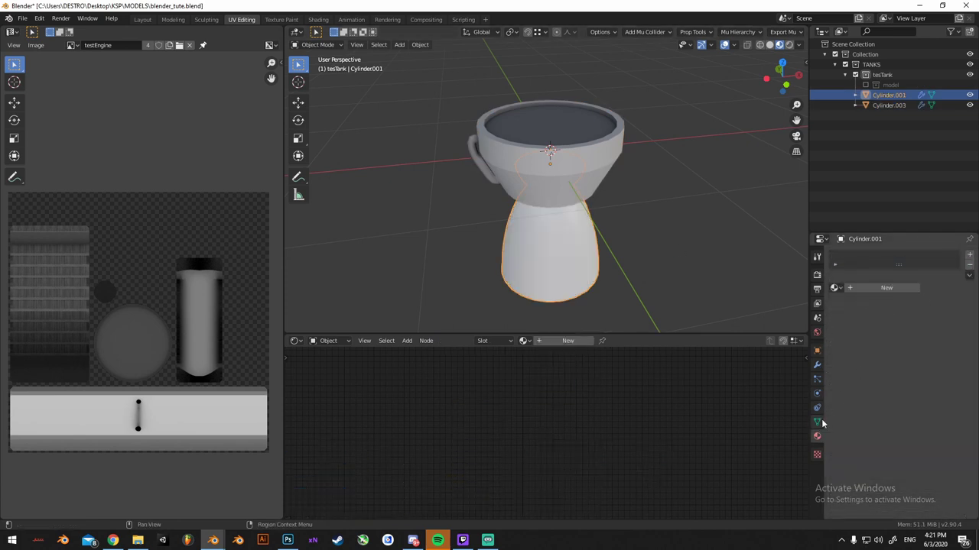
Remove all material slots from the duplicated engine body
left_click(819, 422)
left_click(594, 179)
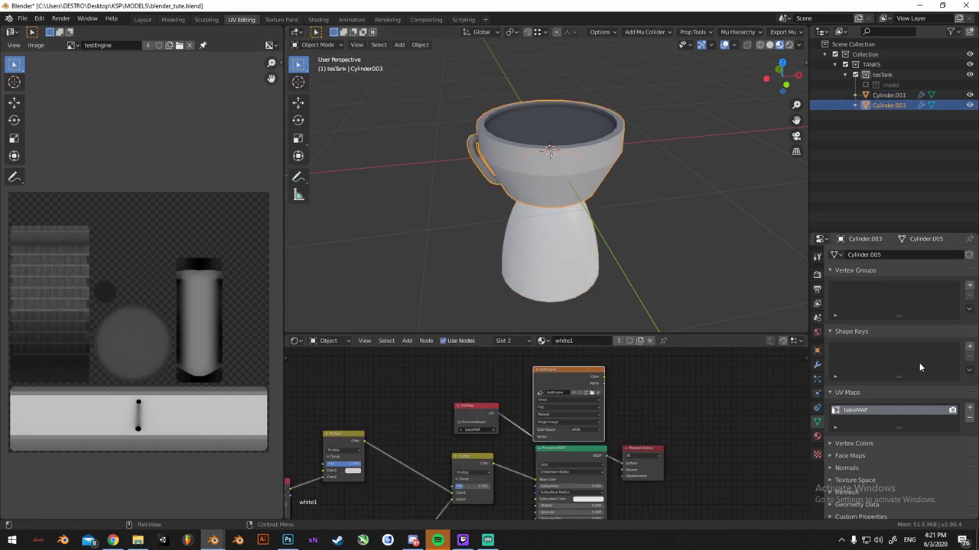
left_click(817, 438)
left_click(970, 266)
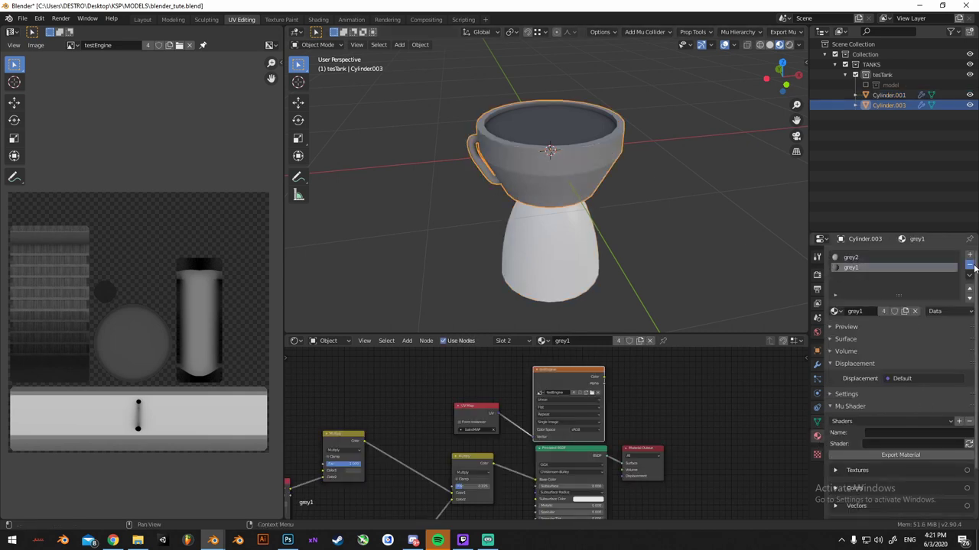
double_click(972, 266)
Create a material named testEnginetex on the engine body copy and give it the Ksp Specular shader
left_click(870, 289)
double_click(870, 288)
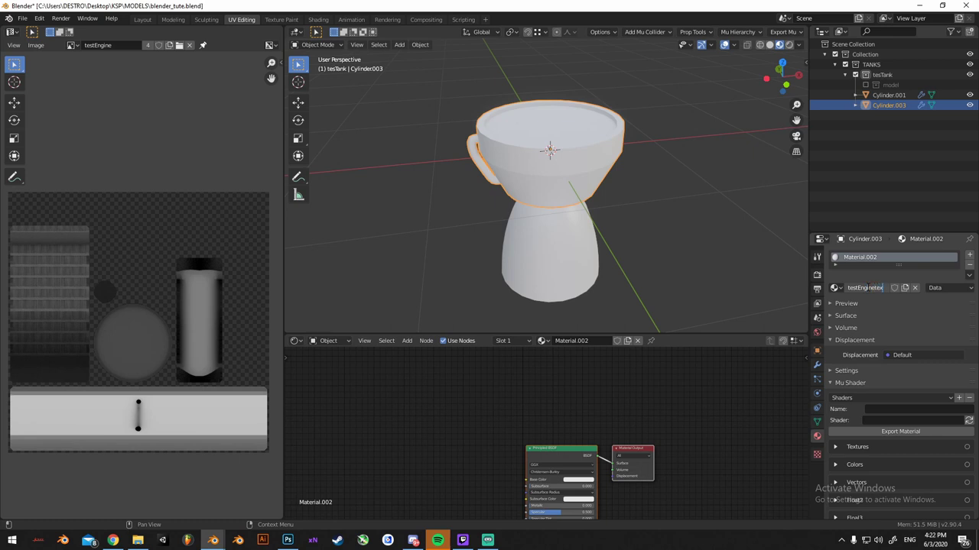
key("Return")
left_click(868, 399)
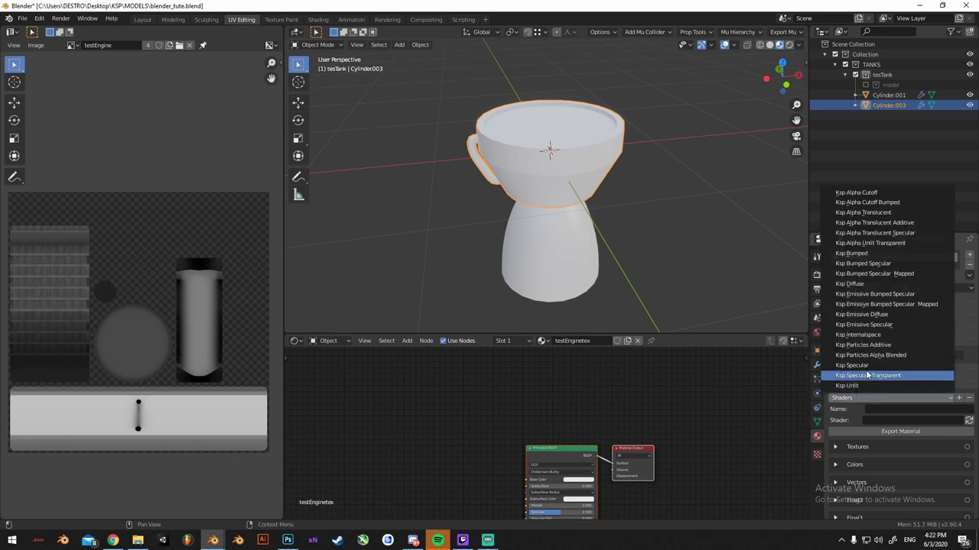
left_click(855, 365)
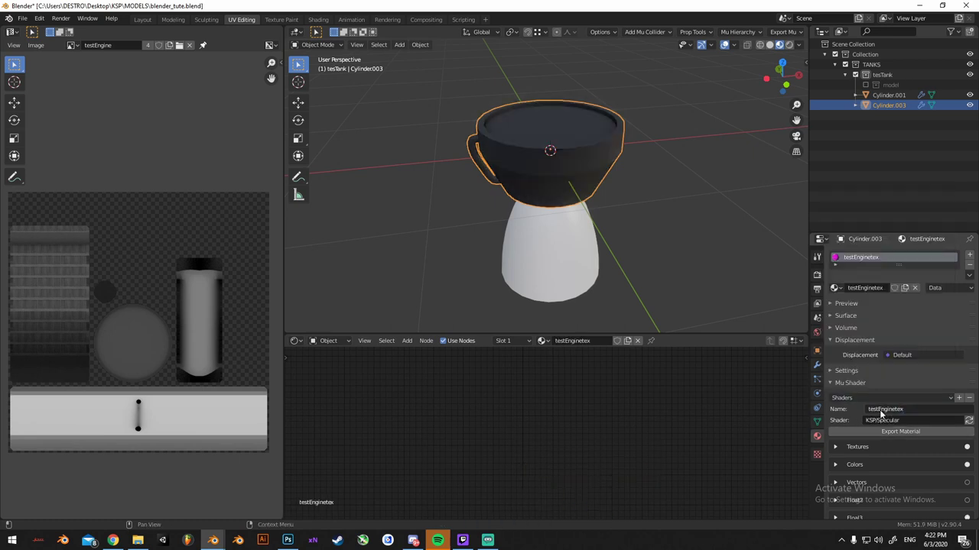
Set the _Shininess value of the testEnginetex Mu shader to 0.04
scroll(896, 424, "down", 2)
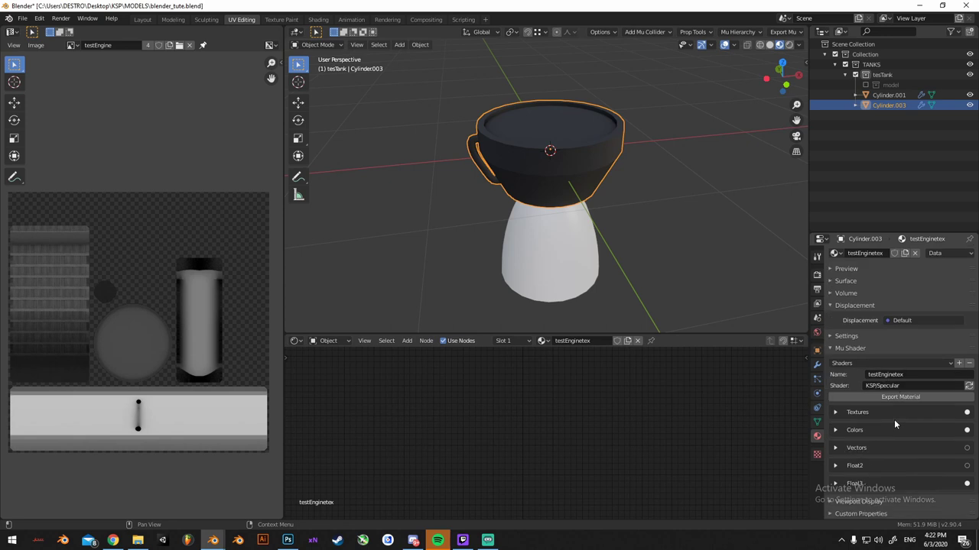
left_click(835, 483)
scroll(886, 474, "down", 5)
left_click(904, 483)
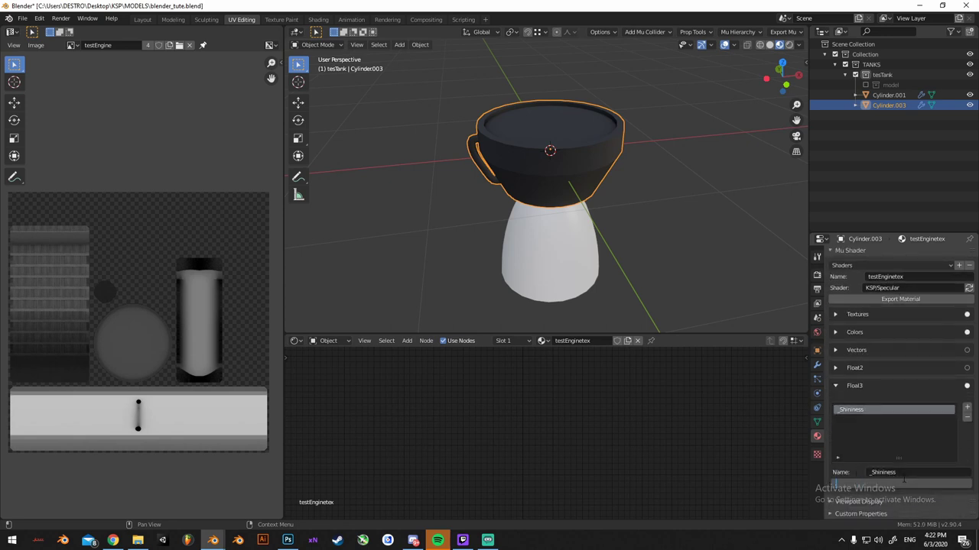
type("0.04")
key("Return")
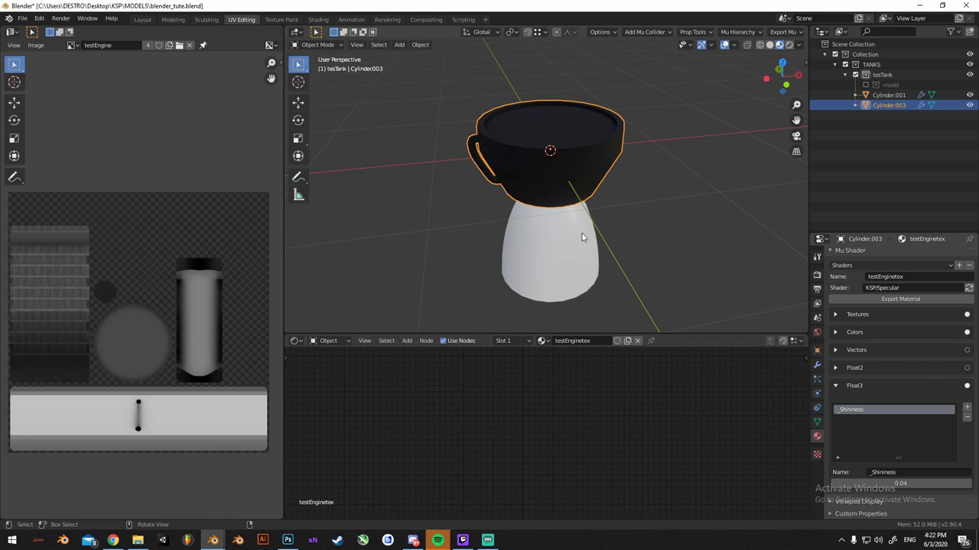
Set the _MainTex texture of the testEnginetex Mu shader to testEngine
scroll(869, 316, "up", 5)
left_click(837, 415)
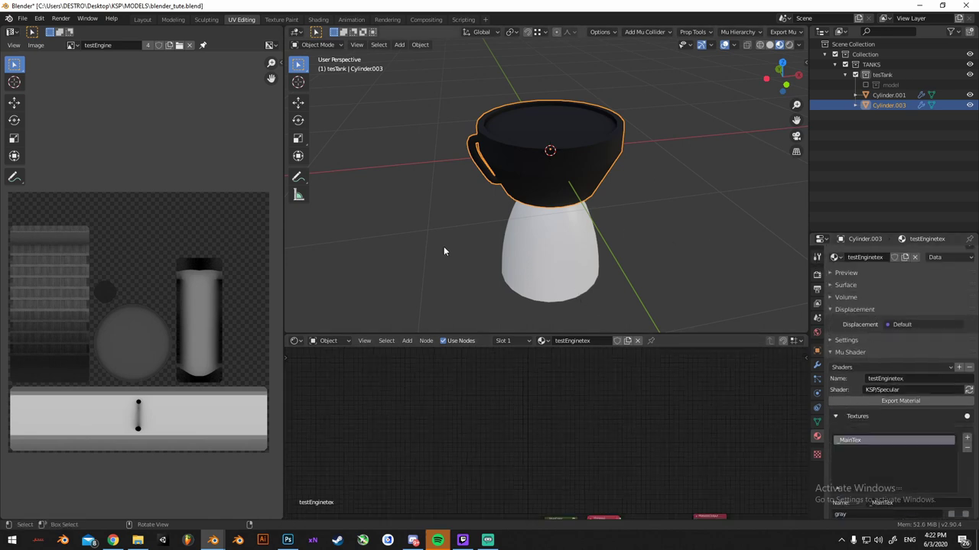
left_click(847, 476)
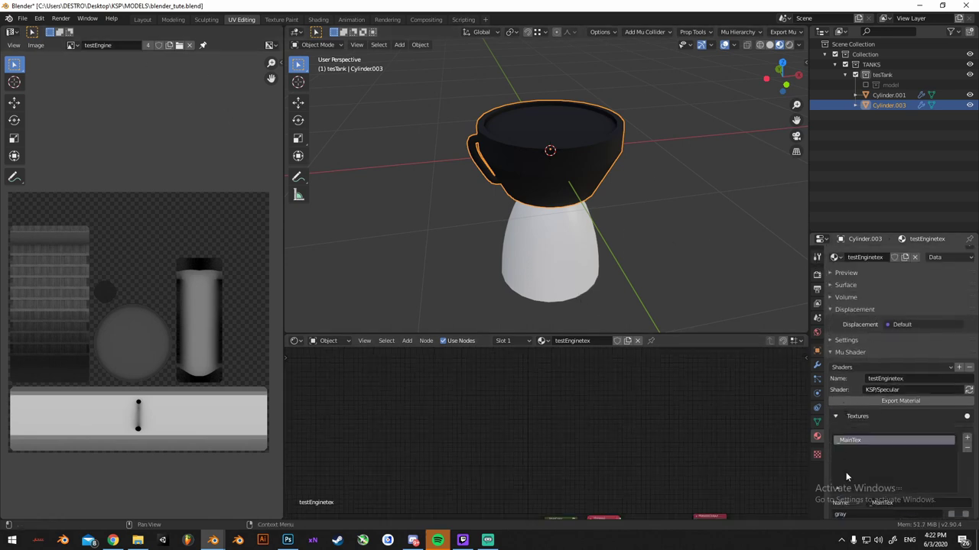
scroll(848, 476, "down", 3)
left_click(851, 454)
type("testEngine")
key("Return")
Disconnect the Vertex Color node from the VColor input of the MainColor node
middle_click_drag(559, 231, 562, 195)
scroll(569, 430, "down", 5)
key("Home")
scroll(580, 422, "up", 7)
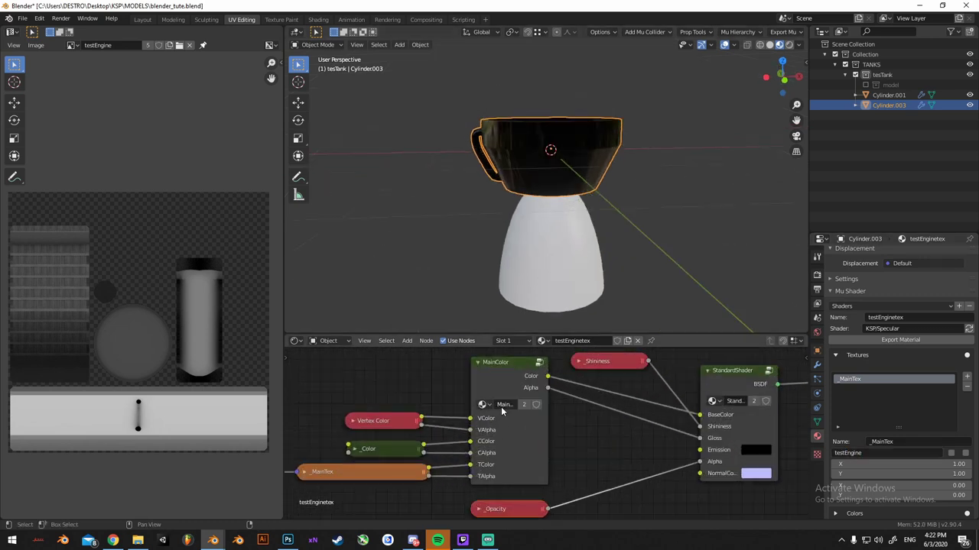
left_click_drag(471, 419, 430, 367)
Assign the existing testEnginetex material to the duplicated nozzle
middle_click_drag(609, 231, 584, 202)
scroll(584, 202, "up", 2)
left_click(584, 202)
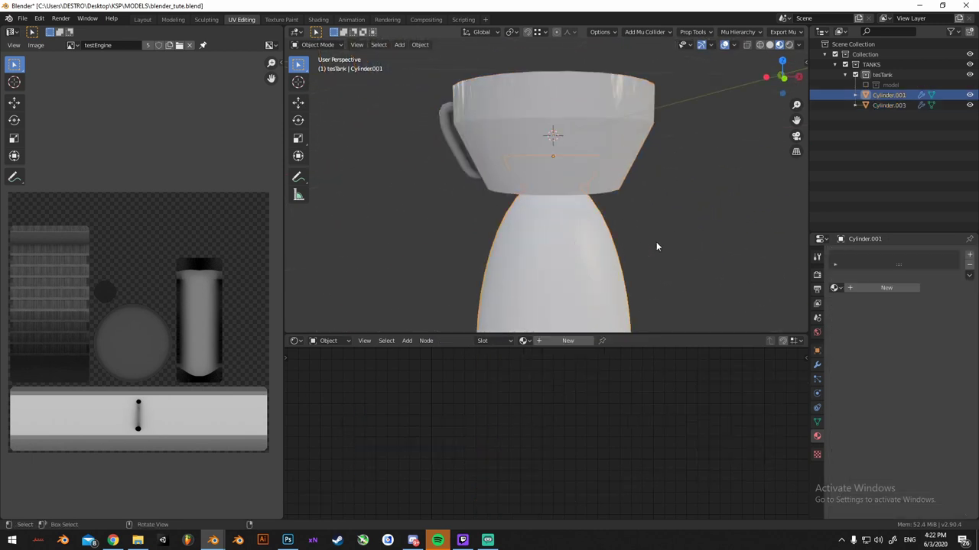
left_click(834, 287)
type("test")
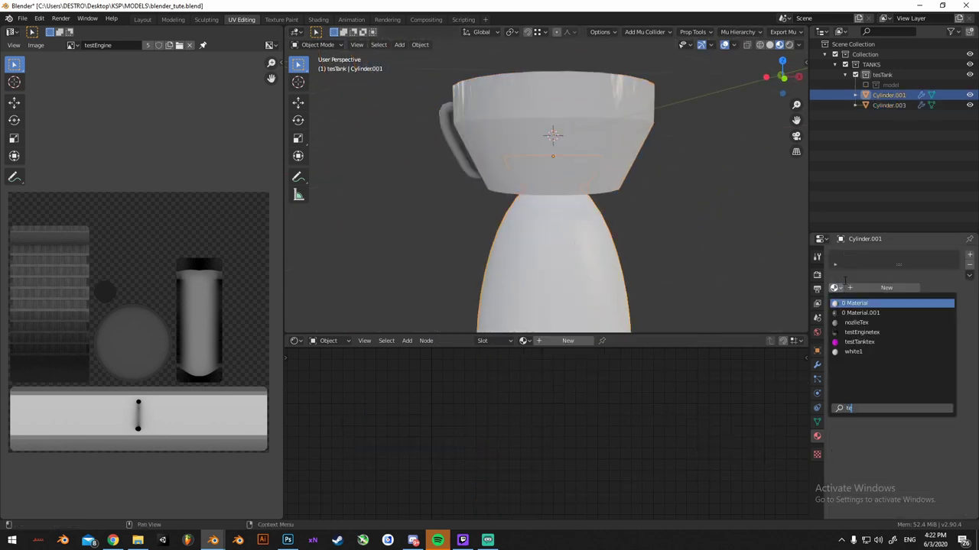
left_click(864, 307)
Inspect the textured engine body and nozzle copies from the side and from above
scroll(552, 233, "down", 3)
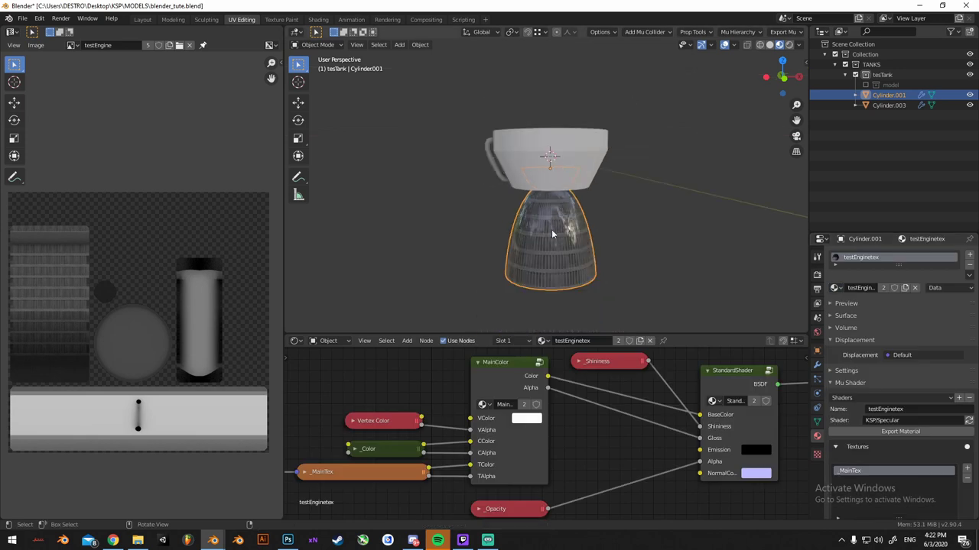
scroll(553, 234, "down", 2)
mouse_move(553, 234)
middle_mouse_down()
mouse_move(581, 205)
mouse_move(605, 231)
mouse_move(584, 243)
mouse_move(562, 217)
middle_mouse_up()
scroll(583, 200, "up", 4)
left_click(586, 176)
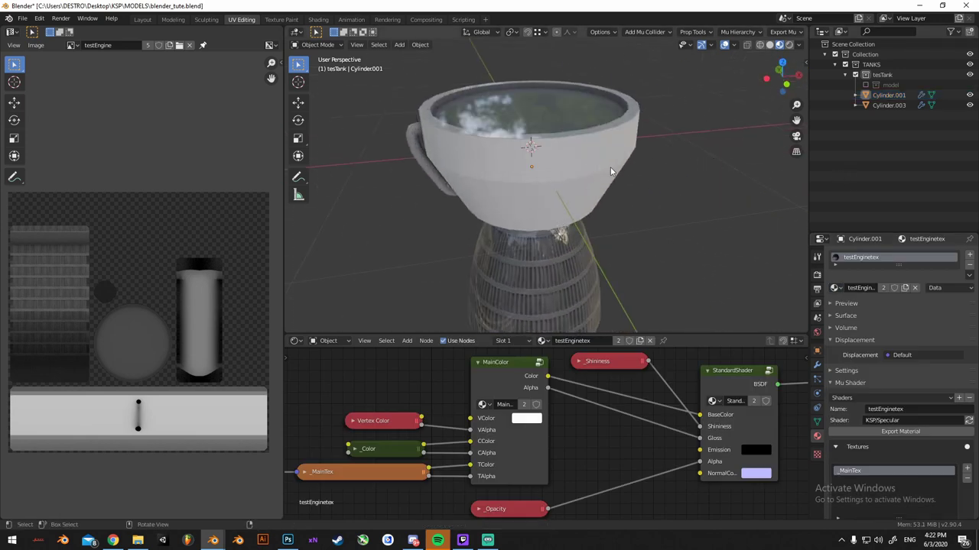
scroll(612, 169, "down", 1)
left_click(881, 96)
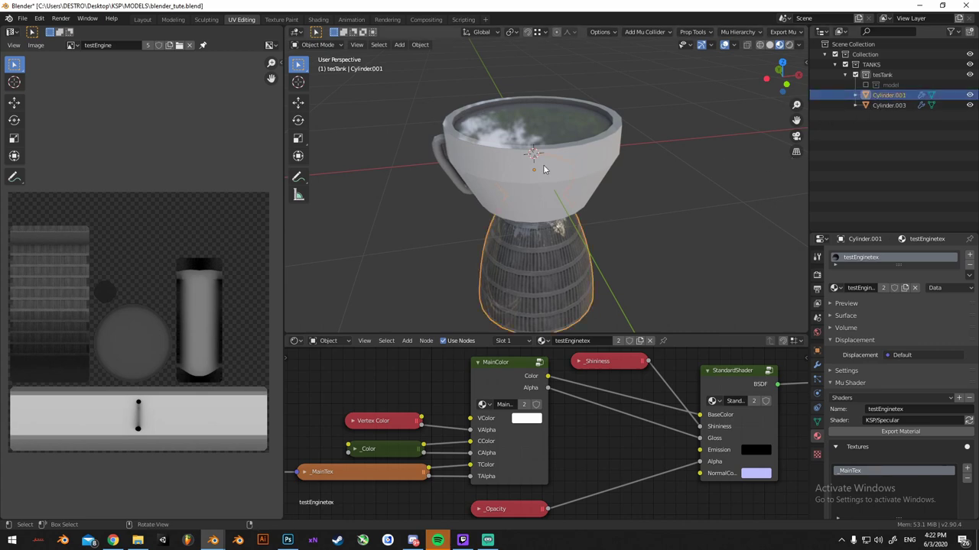
Rename the duplicated engine body object as hull
left_click(543, 170)
left_click(816, 350)
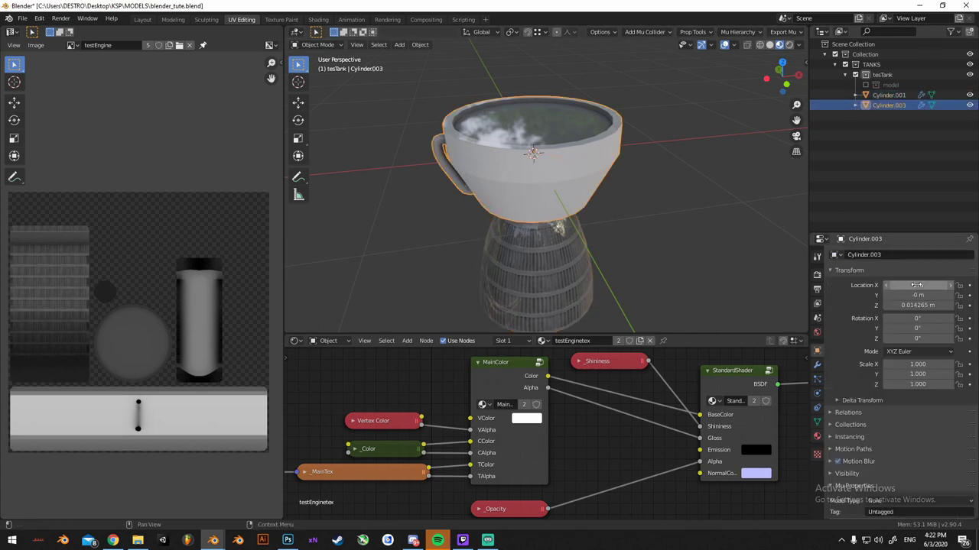
left_click(898, 255)
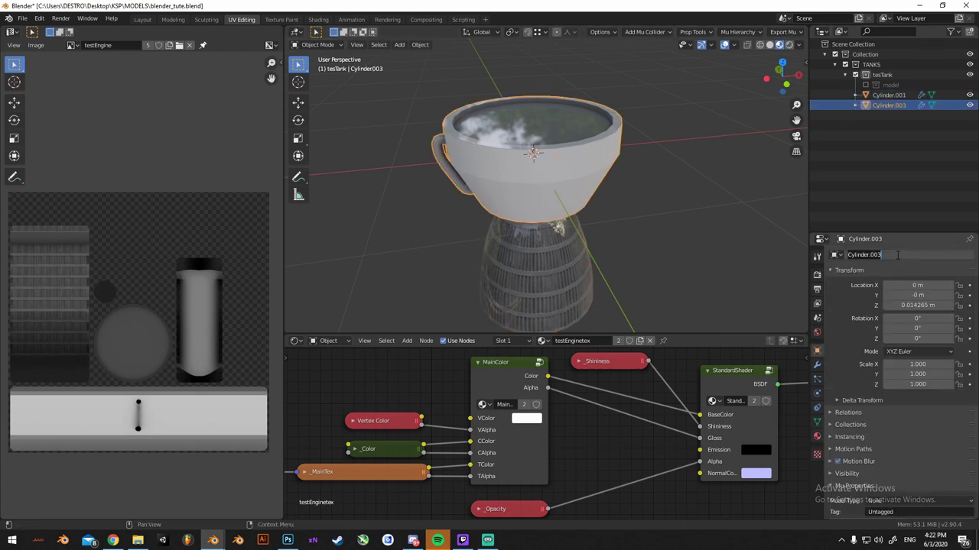
key("Return")
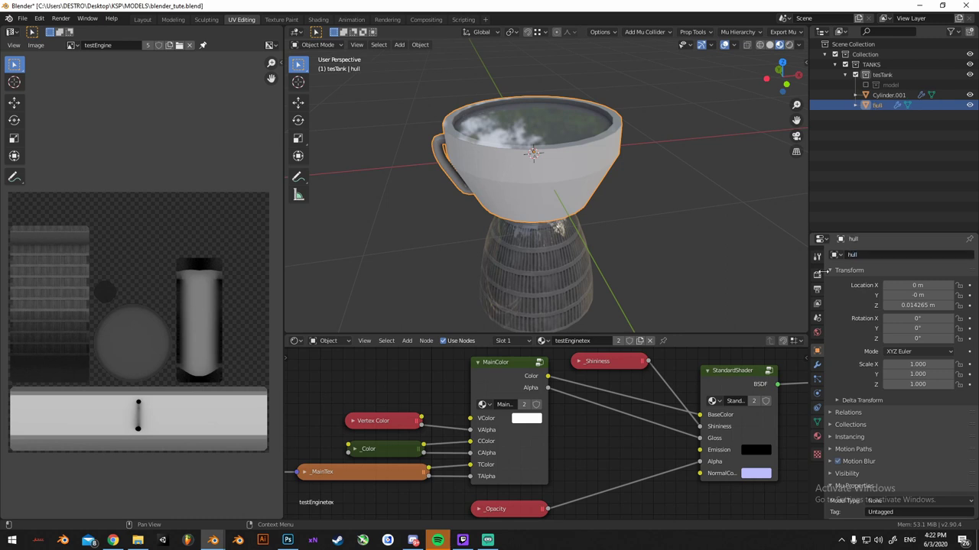
Rename the duplicated nozzle object as nozzle
left_click(888, 95)
left_click(879, 255)
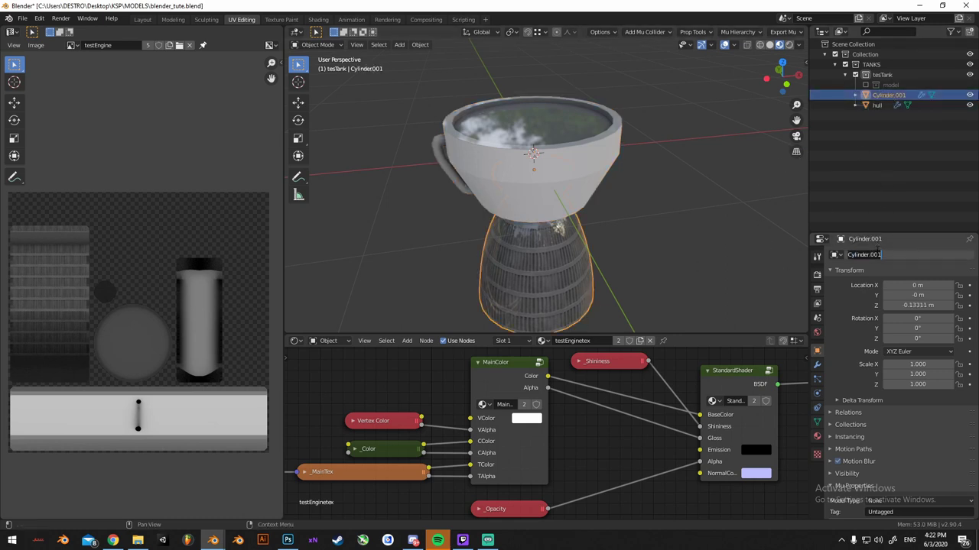
type("nozzle")
key("Return")
Add a Plain Axes empty at the world origin and name it testEngine
key("alt+a")
middle_click_drag(572, 191, 602, 166)
key("shift+a")
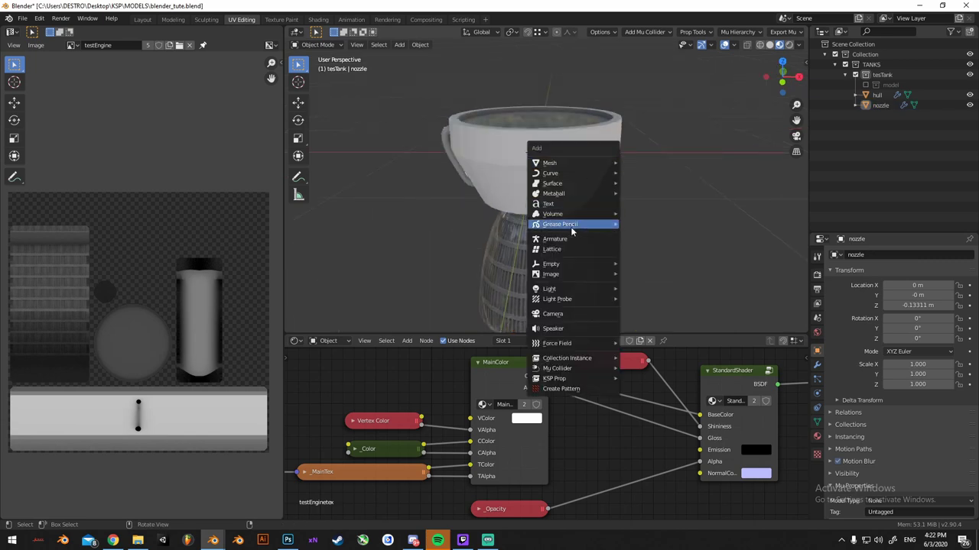
mouse_move(600, 267)
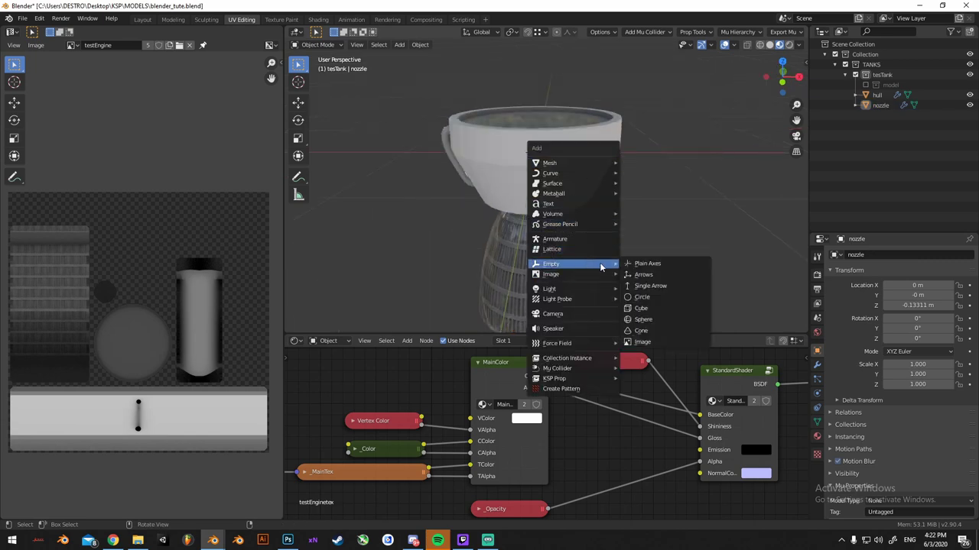
left_click(647, 263)
double_click(881, 95)
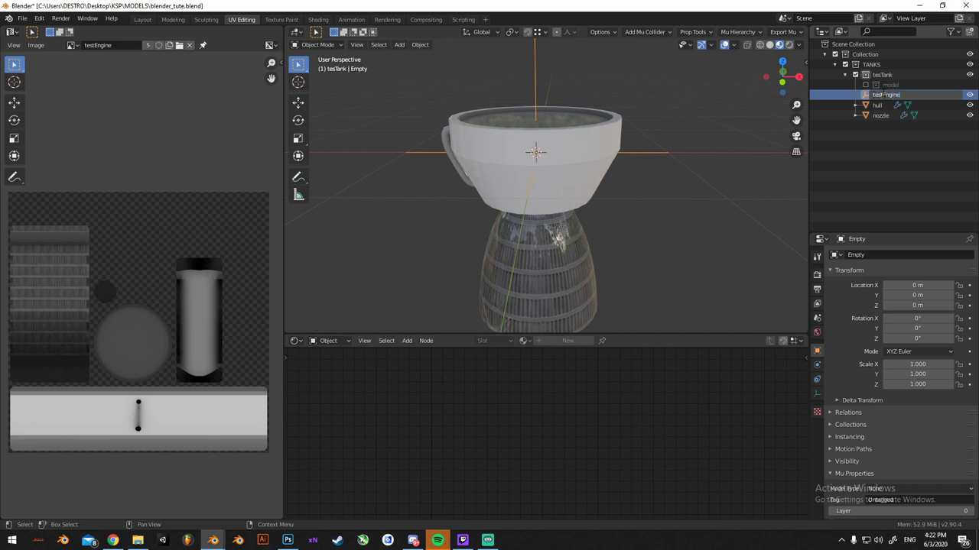
key("Return")
Parent hull and nozzle to the testEngine empty with Object (Keep Transform)
left_click(880, 95)
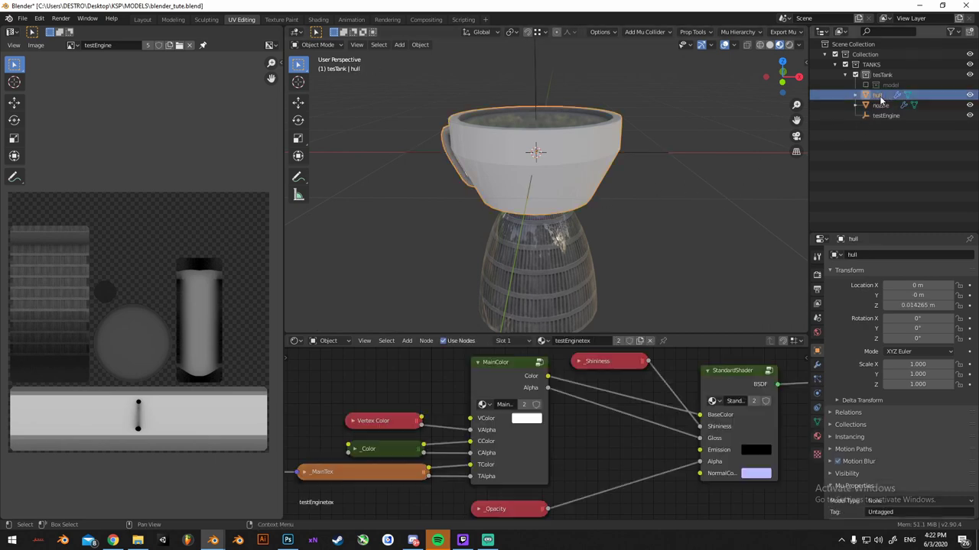
left_click(880, 105, "ctrl")
left_click(885, 114, "ctrl")
key("ctrl+p")
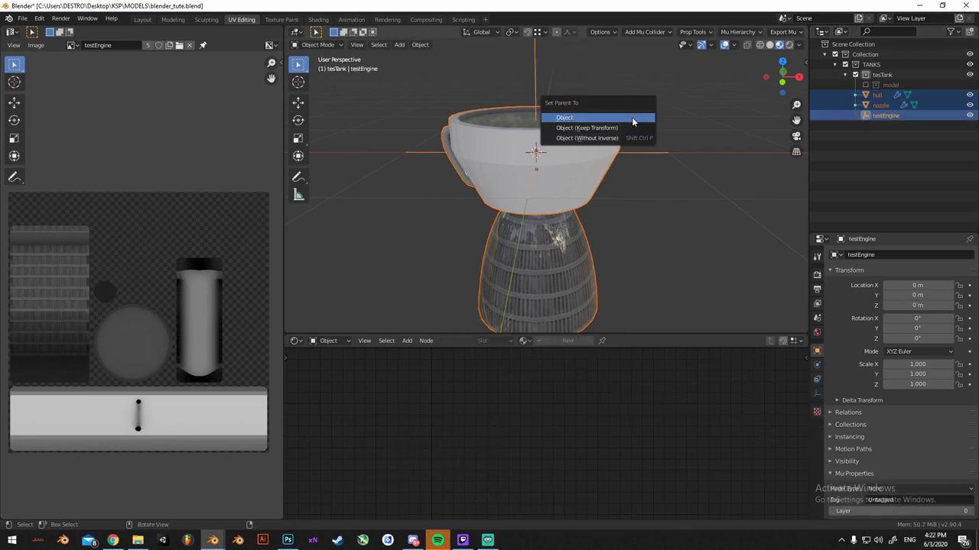
left_click(629, 127)
mouse_move(600, 177)
middle_mouse_down()
mouse_move(644, 142)
mouse_move(632, 159)
mouse_move(603, 154)
mouse_move(587, 142)
mouse_move(581, 109)
mouse_move(603, 168)
middle_mouse_up()
key("g")
right_click(634, 143)
Add a Single Arrow empty and move it up along Z to the hull's top, at about 0.28 m
scroll(642, 171, "down", 3)
left_click(602, 154)
key("shift+a")
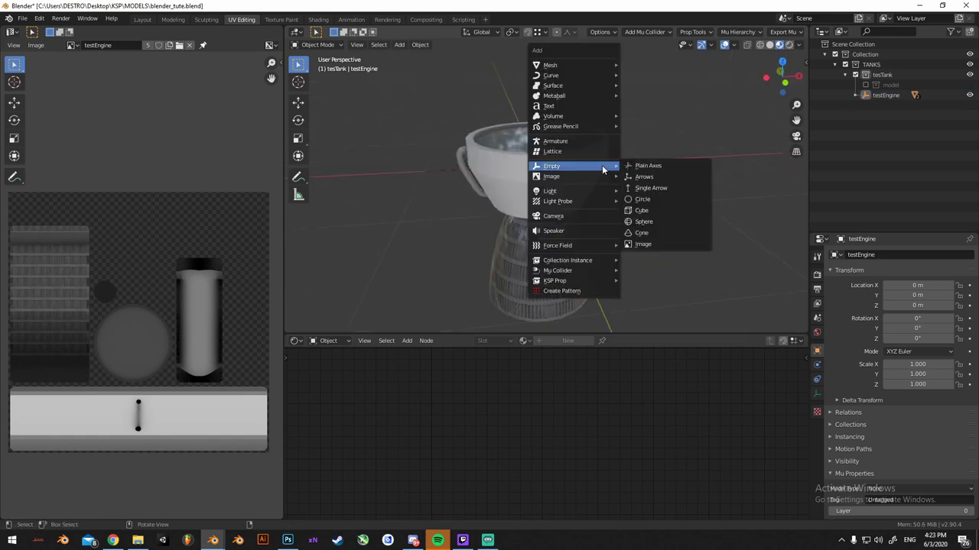
left_click(643, 188)
key("g")
key("z")
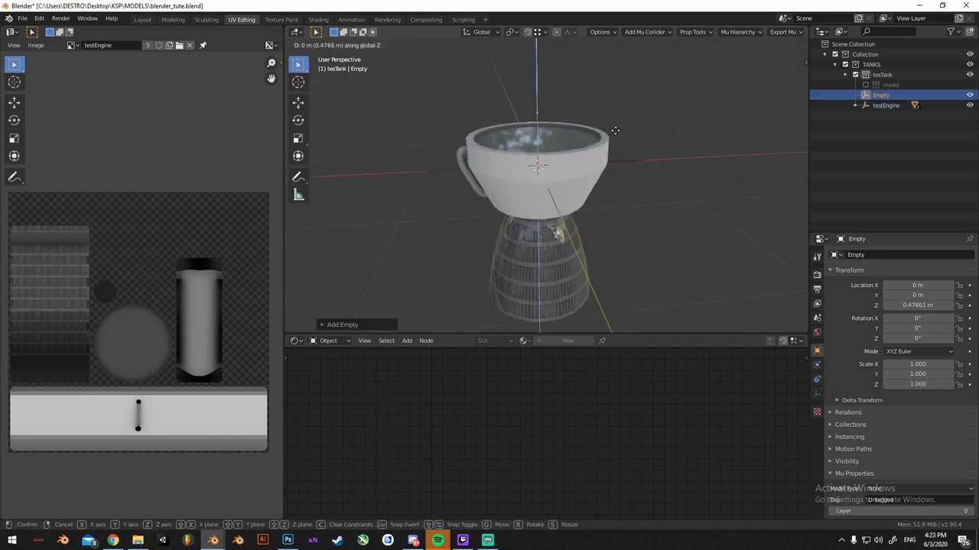
left_click(615, 132)
scroll(615, 132, "up", 2)
key("g")
key("z")
left_click(644, 169)
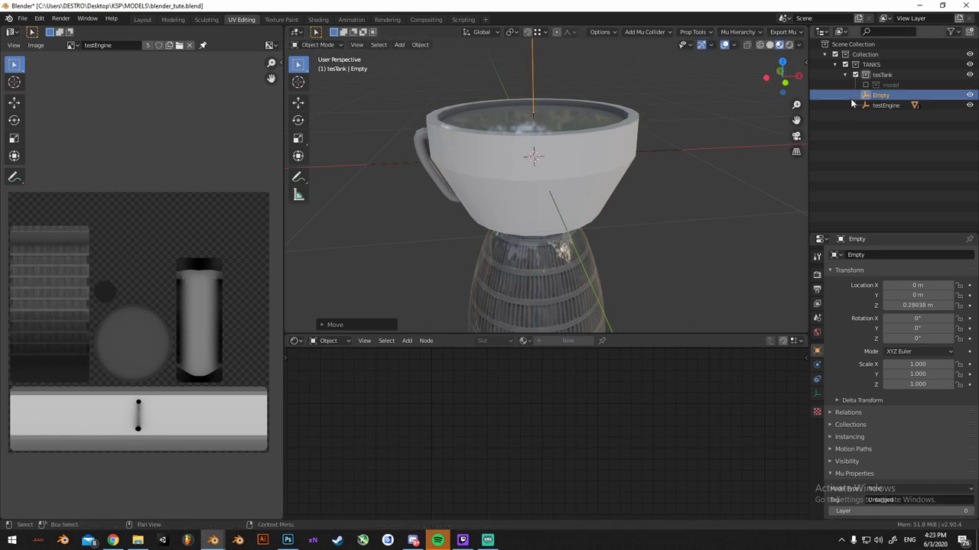
Rename the single-arrow empty as node_stack_top
double_click(876, 95)
type("node")
key("Return")
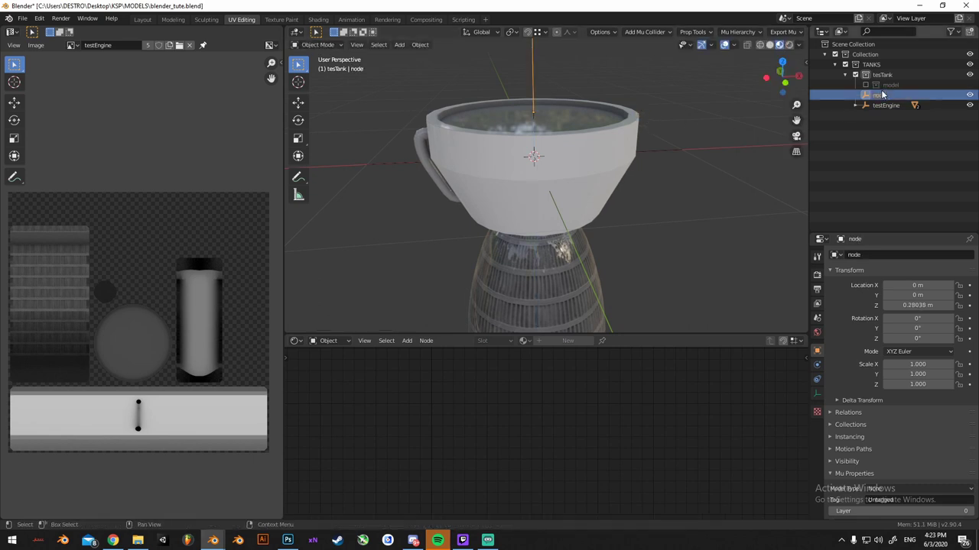
double_click(891, 94)
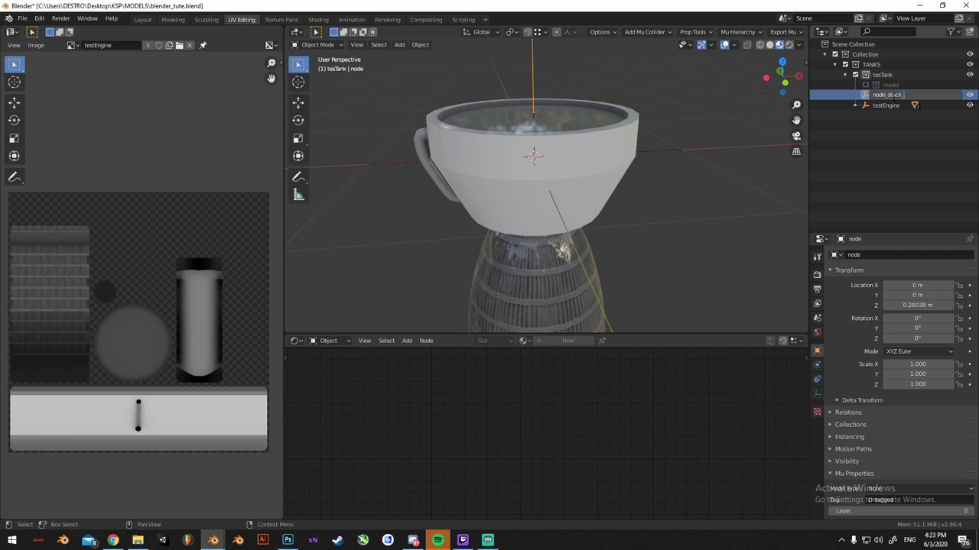
key("Return")
Duplicate node_stack_top and rotate the copy 180° about Y around the 3D cursor
scroll(516, 102, "down", 3)
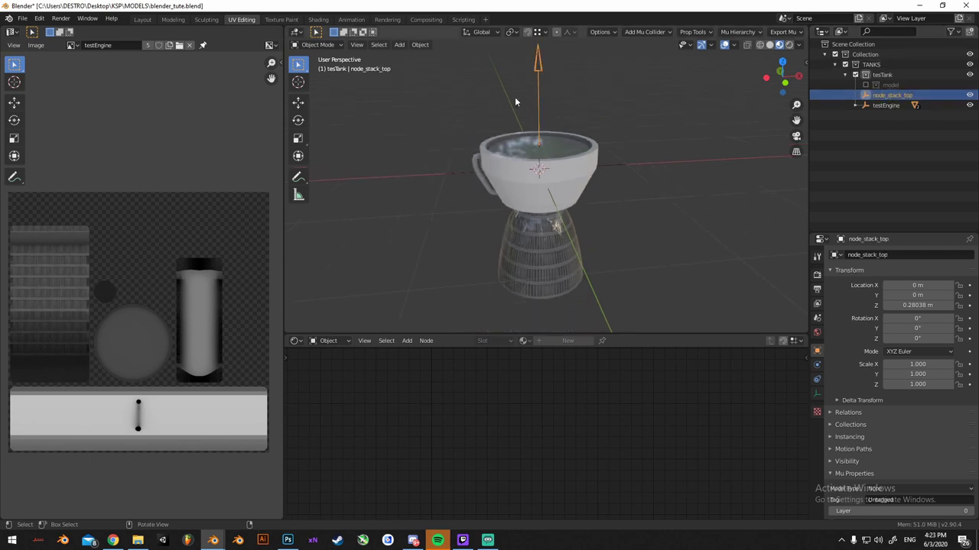
left_click(519, 33)
left_click(539, 58)
key("shift+d")
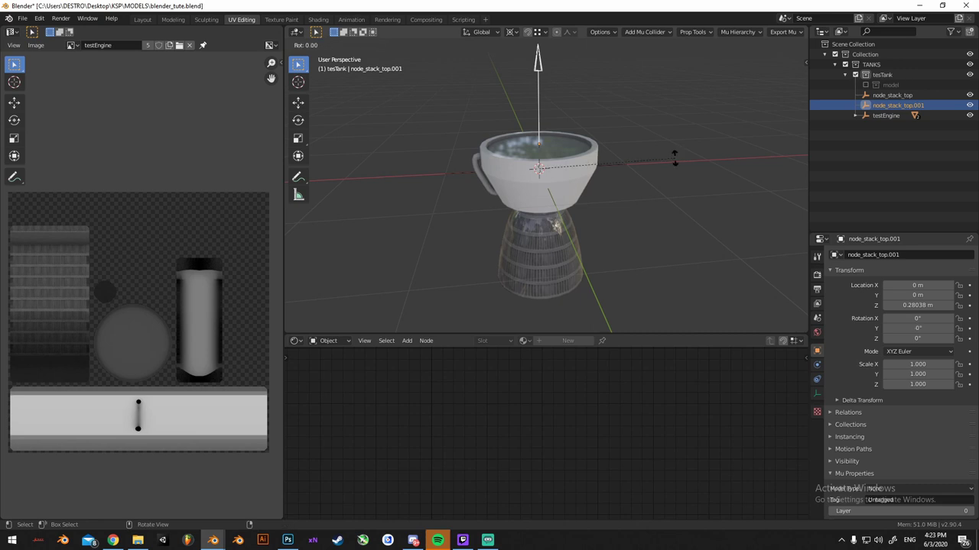
type("y180")
key("Return")
Move the duplicated arrow empty along Z to the nozzle's lower end, at about -1.33 m
middle_click_drag(694, 167, 598, 196)
key("g")
key("z")
left_click(586, 302)
key("g")
key("z")
left_click(583, 282)
key("g")
key("z")
left_click(584, 275)
scroll(597, 192, "up", 4)
scroll(595, 185, "down", 2)
scroll(596, 190, "up", 1)
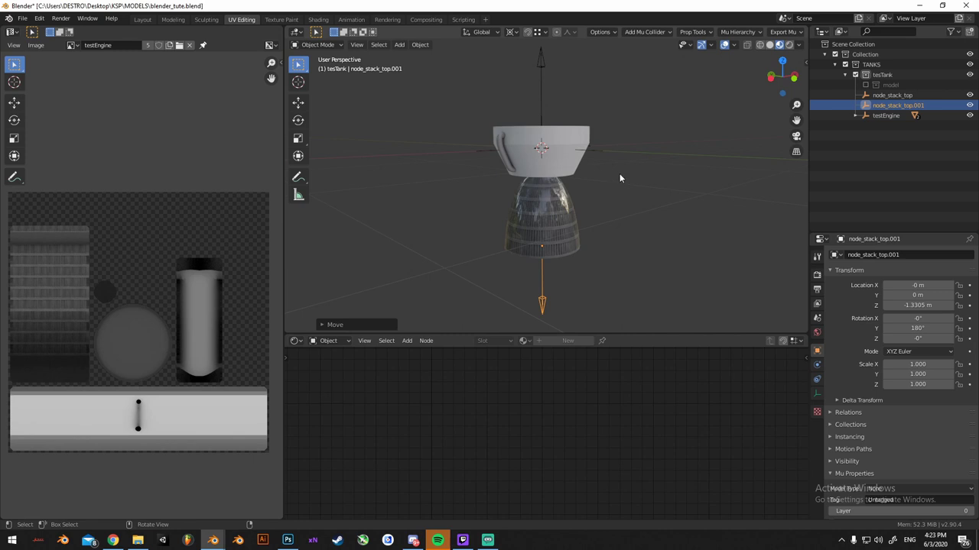
Rename the downward-pointing arrow empty as node_stack_bottom
double_click(909, 104)
left_click(912, 105)
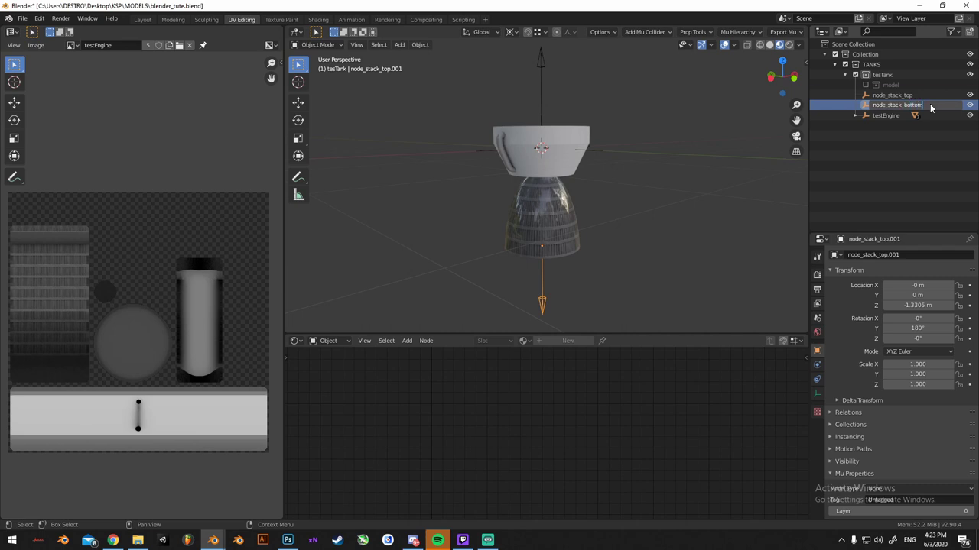
key("Return")
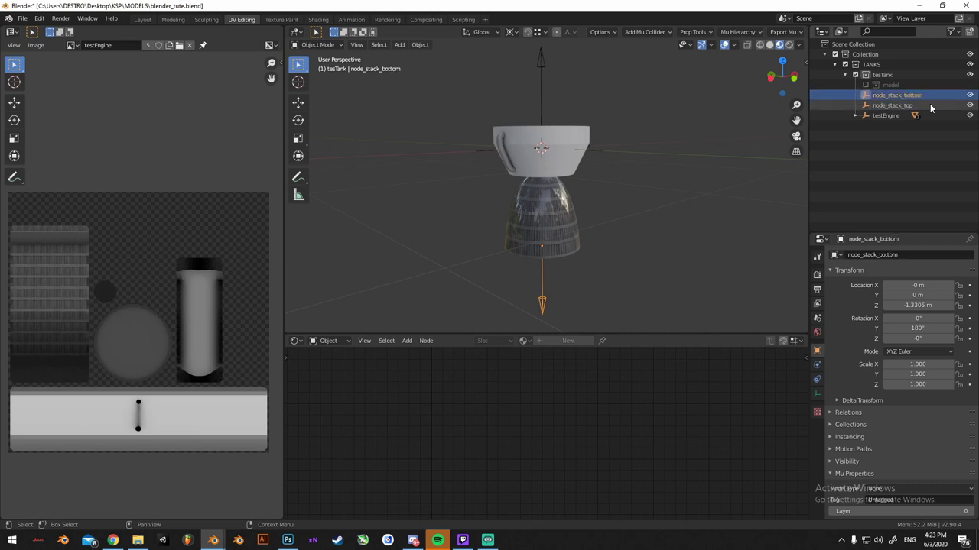
Parent node_stack_bottom and node_stack_top to the testEngine empty with Object (Keep Transform)
left_click(883, 106)
left_click(884, 97)
middle_click_drag(597, 179, 584, 179)
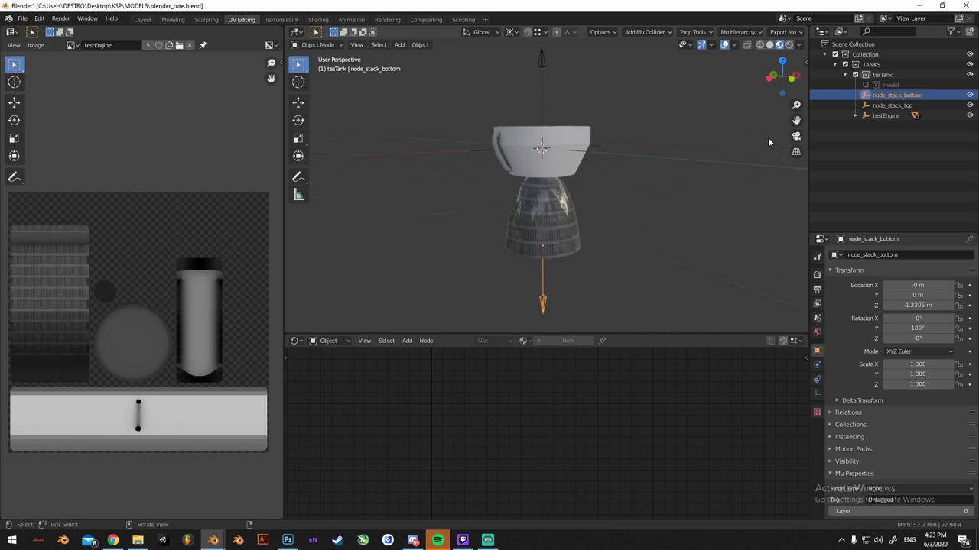
left_click(891, 106, "ctrl")
left_click(885, 116, "ctrl")
key("ctrl+p")
left_click(621, 128)
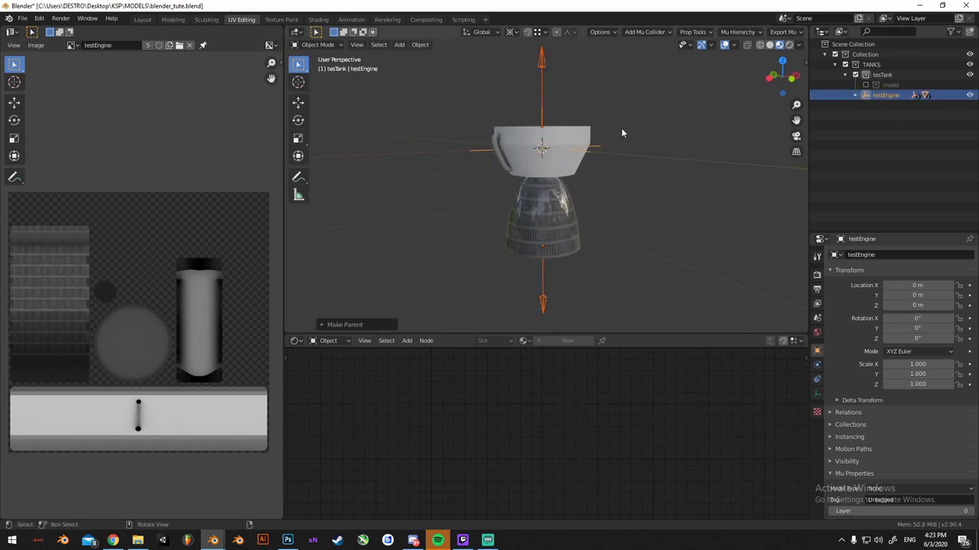
left_click(627, 151)
Add an Arrows empty and move it down along Z below the nozzle, to about -1.96 m
middle_click_drag(633, 175, 600, 169)
left_click(571, 216)
left_click(605, 221)
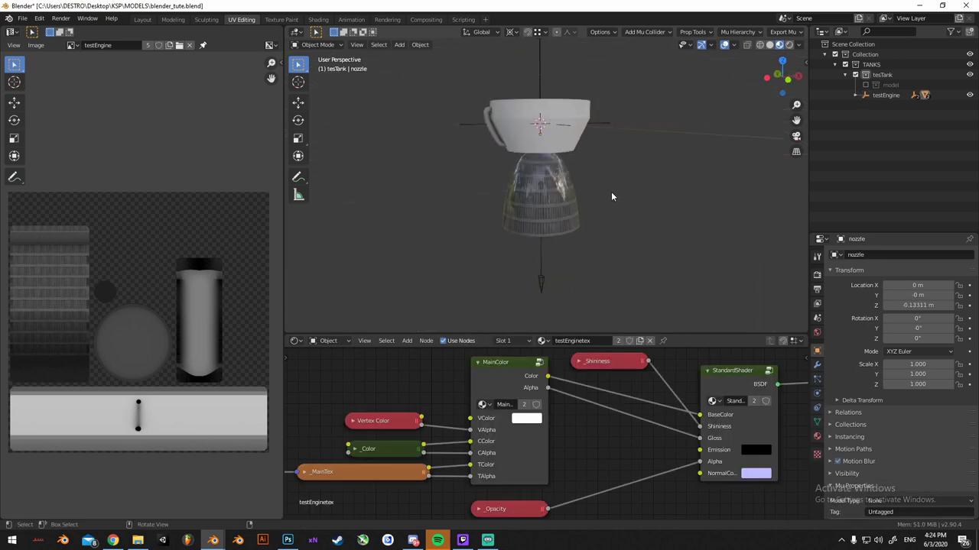
key("shift+a")
mouse_move(588, 152)
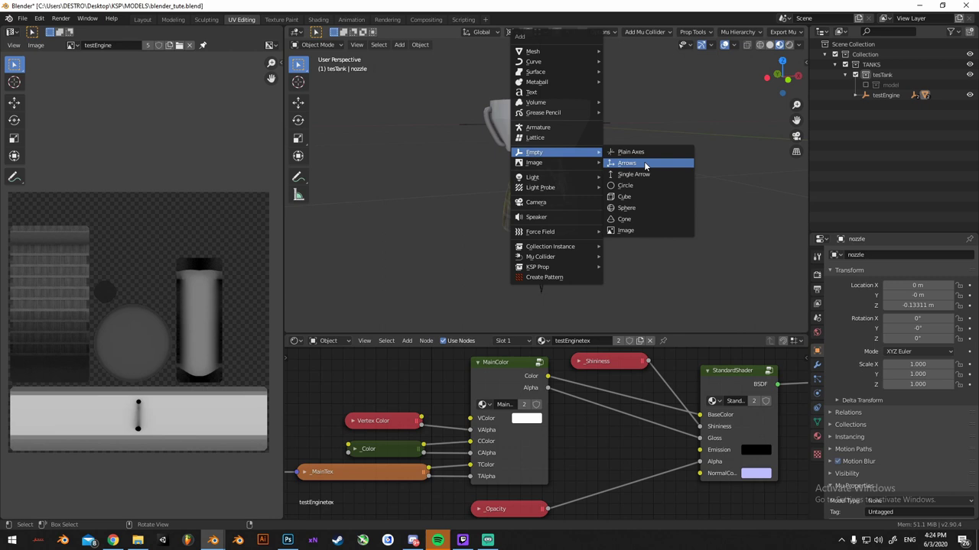
left_click(645, 163)
key("g")
key("z")
left_click(618, 276)
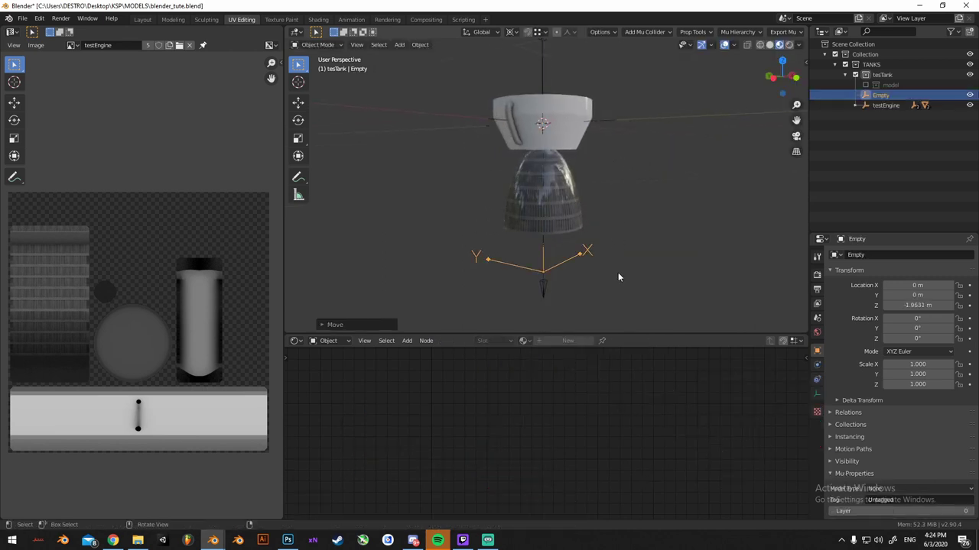
Switch the transform pivot point away from the 3D cursor so the arrows empty rotates about its own origin
middle_click_drag(618, 277, 693, 51)
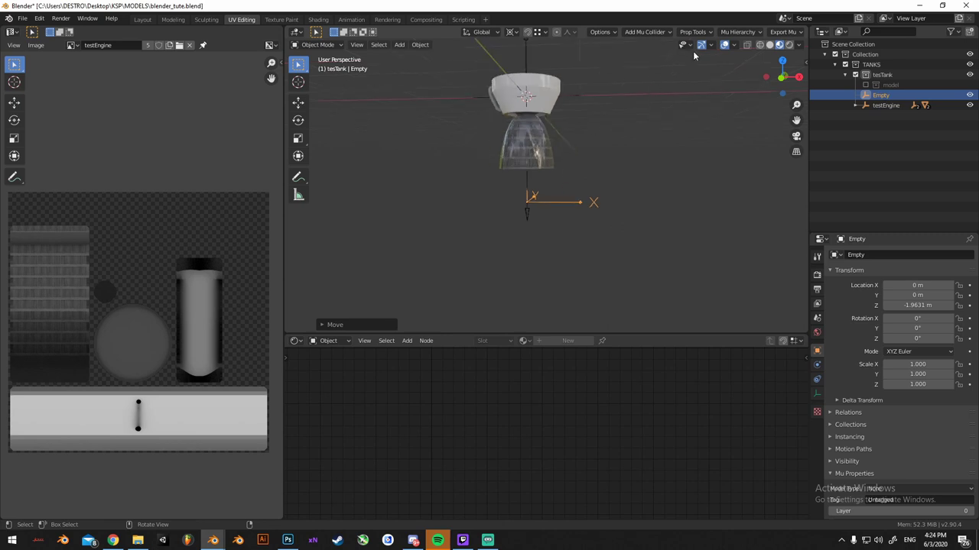
left_click(514, 35)
left_click(535, 78)
key("r")
key("x")
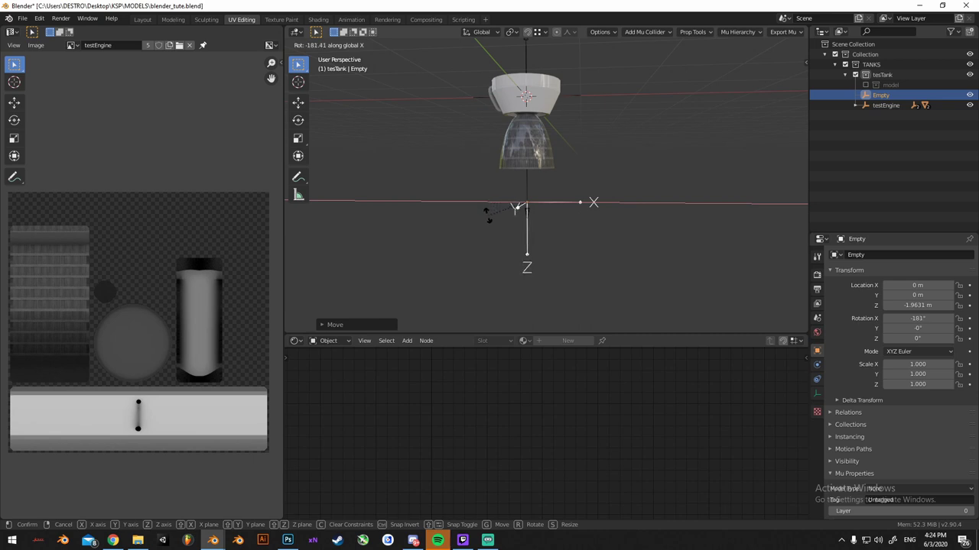
type("90")
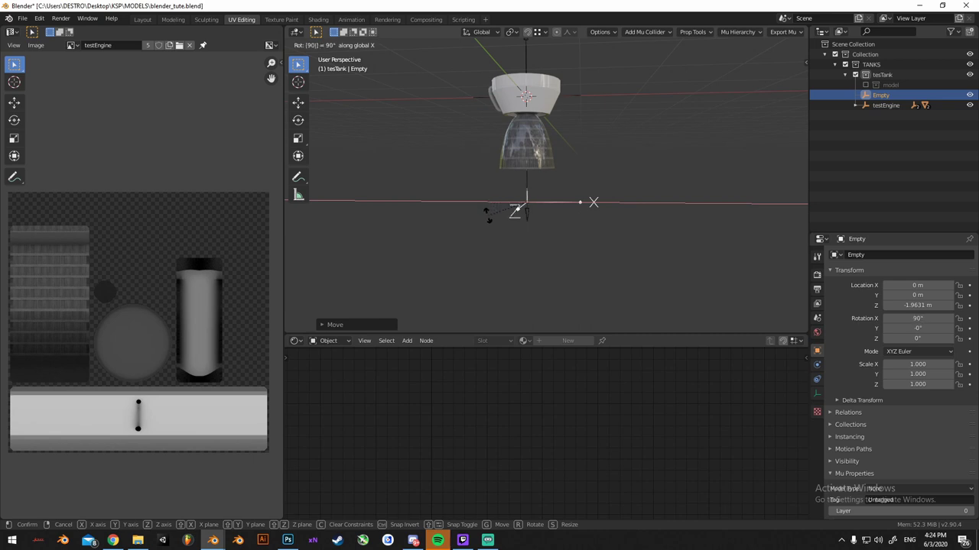
key("BackSpace")
key("BackSpace")
key("BackSpace")
right_click(517, 216)
Rotate the arrows empty 180° about X so its Z axis points down out of the nozzle
type("rx")
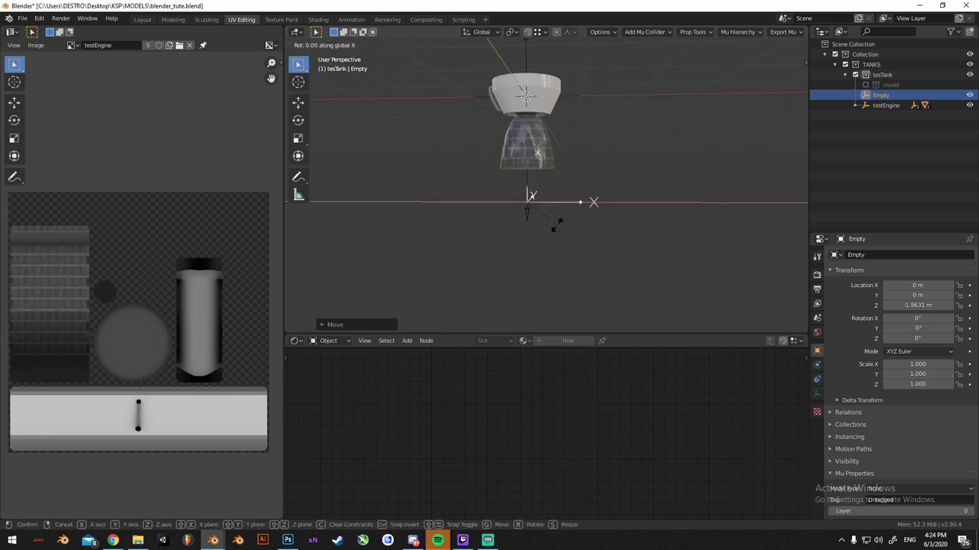
type("180")
key("Return")
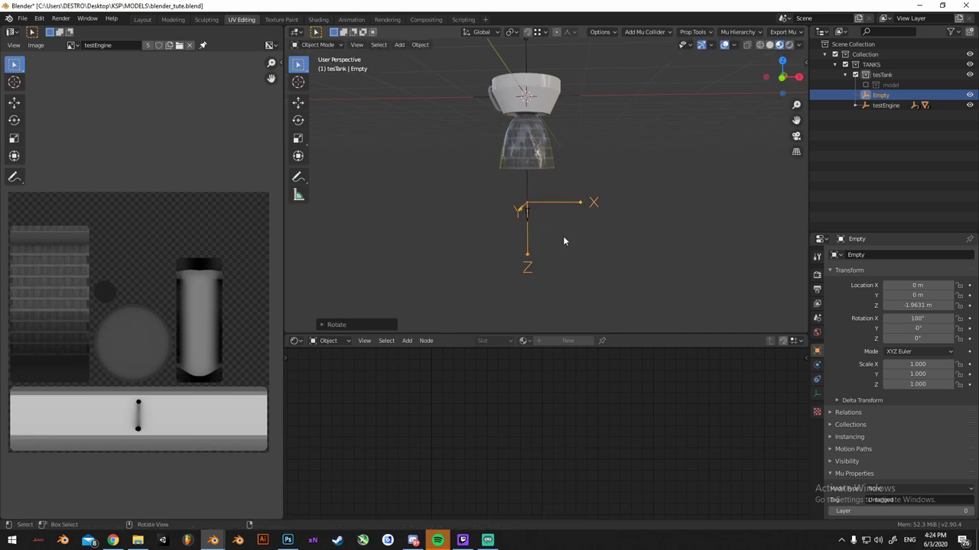
middle_click_drag(562, 236, 607, 255)
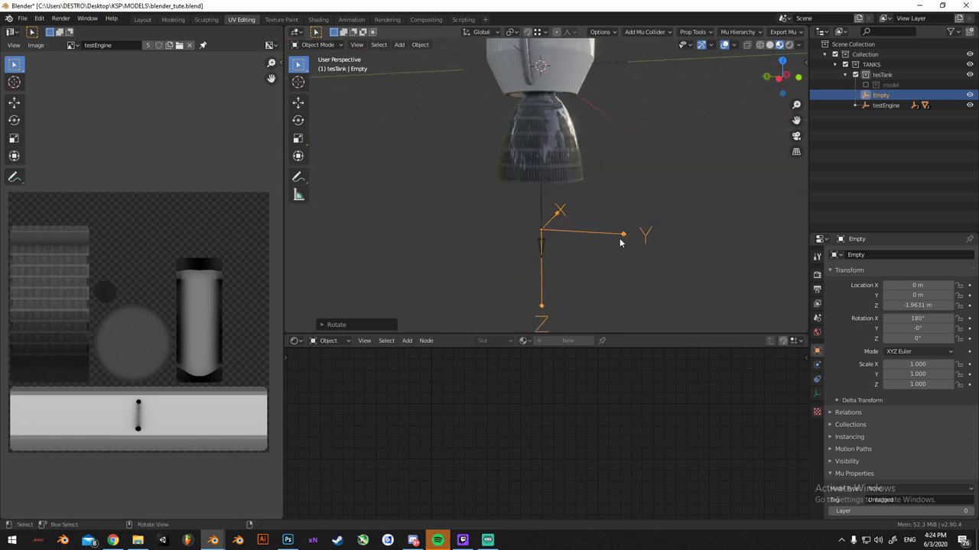
Snap the arrows empty up along Z to the nozzle's exit rim, at Z -1.3305 m
key("g")
key("z")
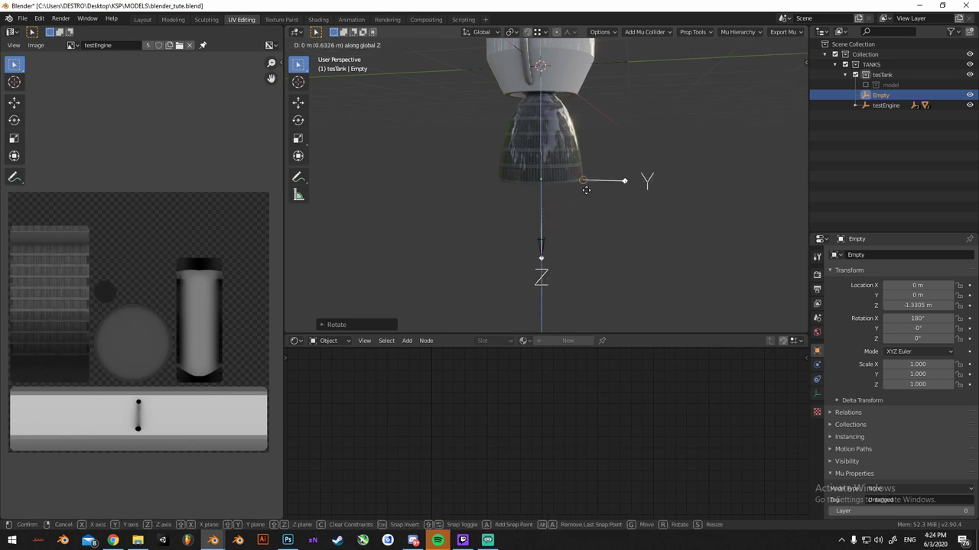
left_click(586, 190)
key("g")
key("z")
left_click(588, 197, "ctrl")
Examine the arrows empty's axis directions, placement and transform values at the nozzle exit
middle_click_drag(587, 199, 655, 189)
scroll(567, 199, "up", 2)
scroll(566, 200, "down", 2)
scroll(594, 234, "up", 2)
scroll(594, 232, "down", 4)
scroll(597, 248, "up", 3)
scroll(595, 247, "down", 3)
scroll(579, 262, "down", 1)
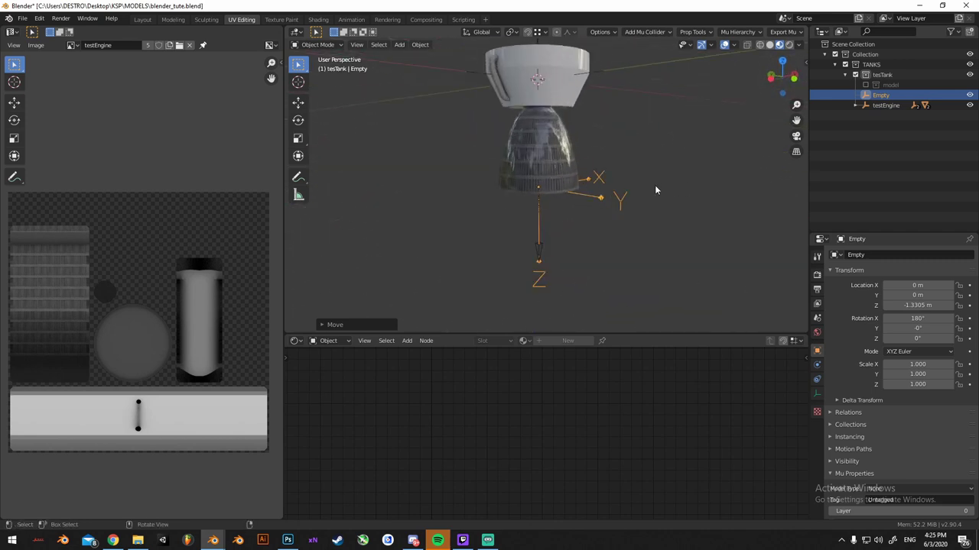
key("n")
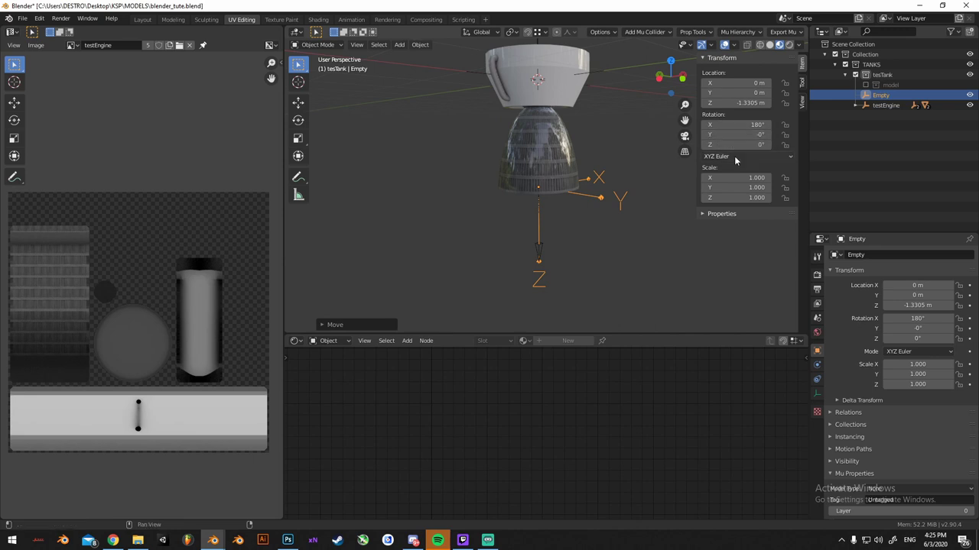
key("n")
middle_click_drag(606, 209, 555, 220)
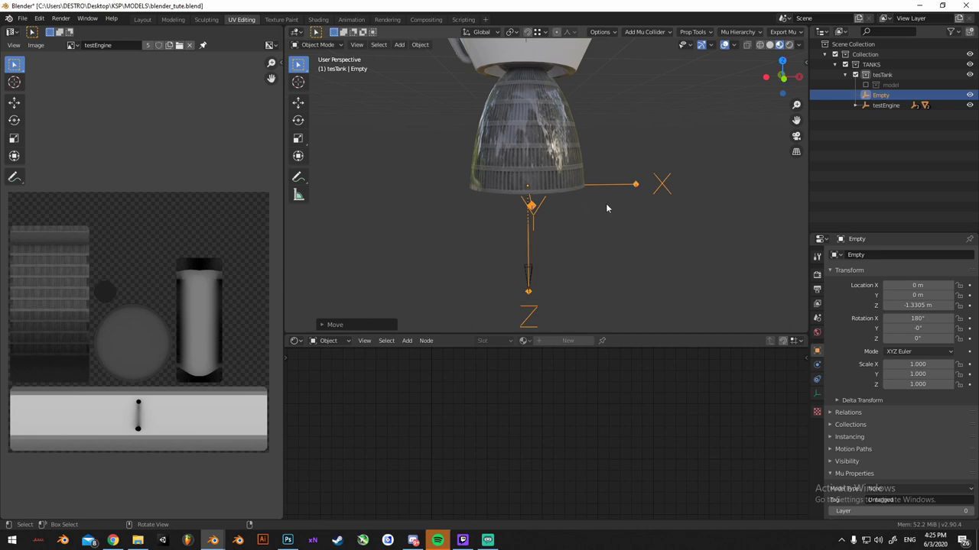
Rename the arrows empty at the nozzle exit as thrustTransform
left_click(900, 98)
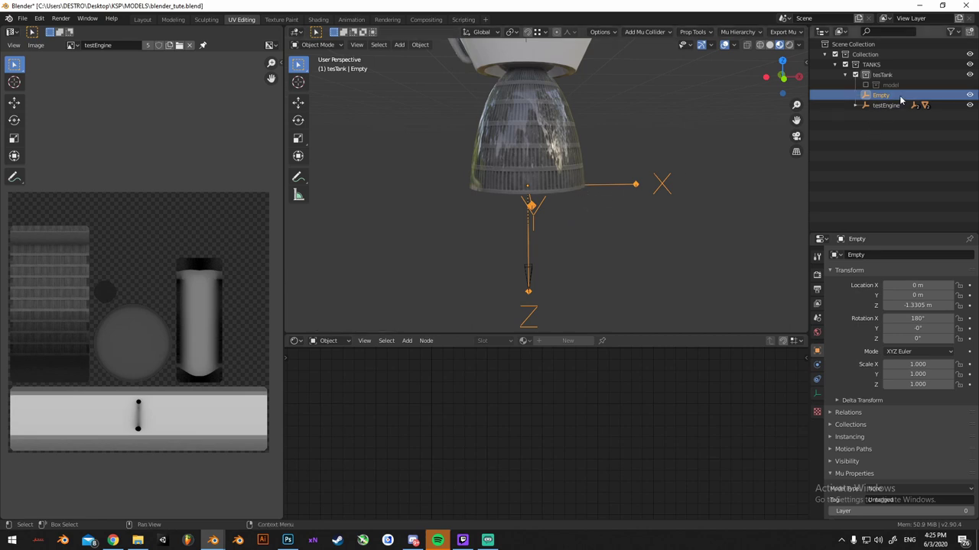
double_click(899, 100)
type("thrust")
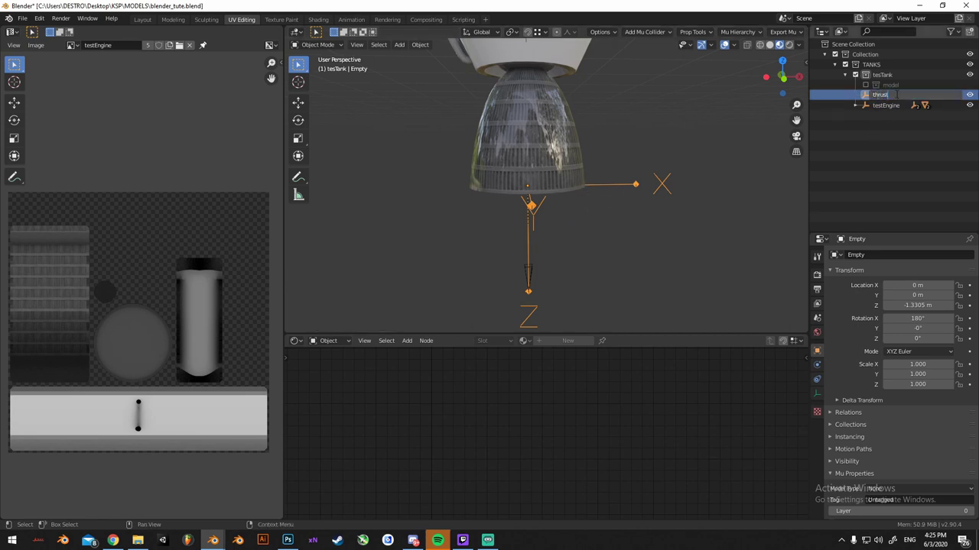
type("Transform")
Parent the thrustTransform empty to the nozzle mesh
left_click(561, 165)
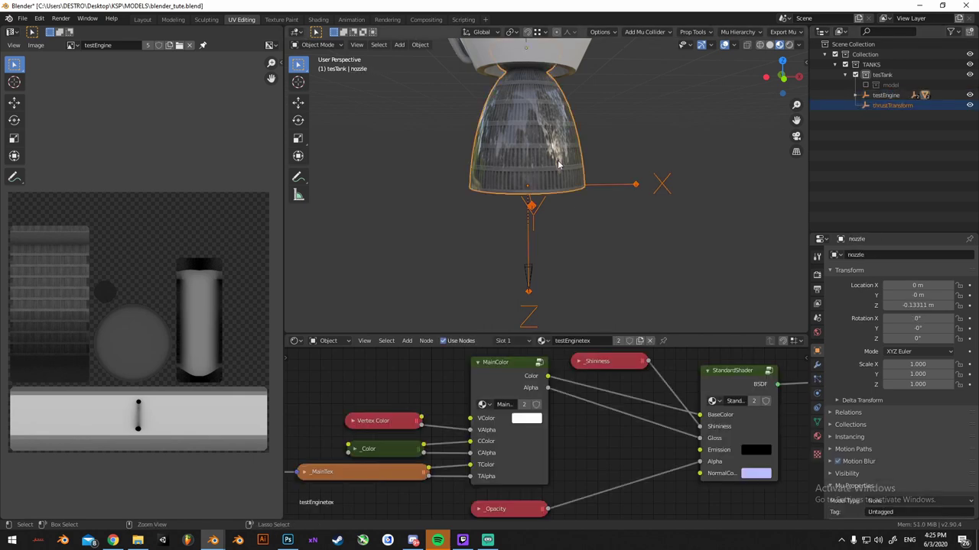
key("ctrl+p")
left_click(558, 163)
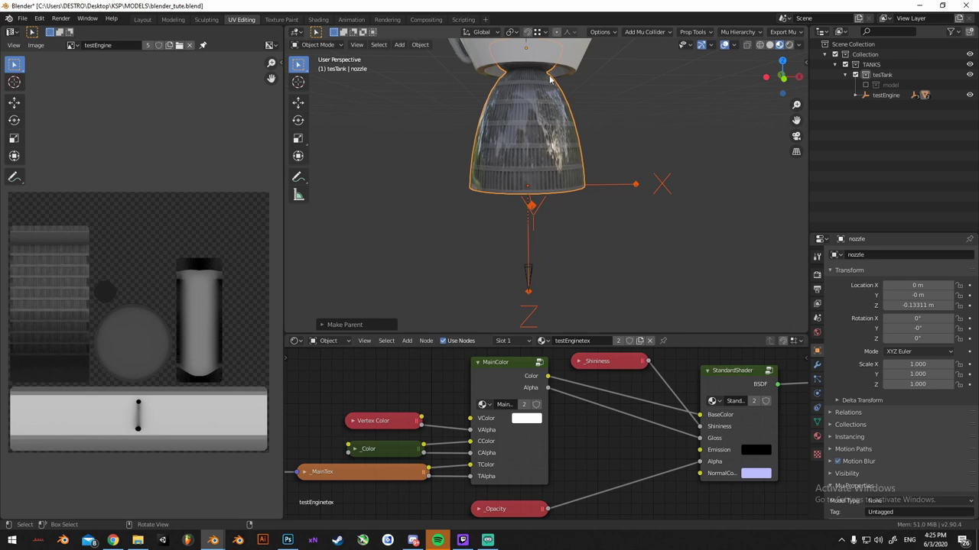
Trial-rotate the nozzle freely to check that the thrustTransform empty follows it
left_click(600, 185)
left_click(565, 162)
key("r")
key("r")
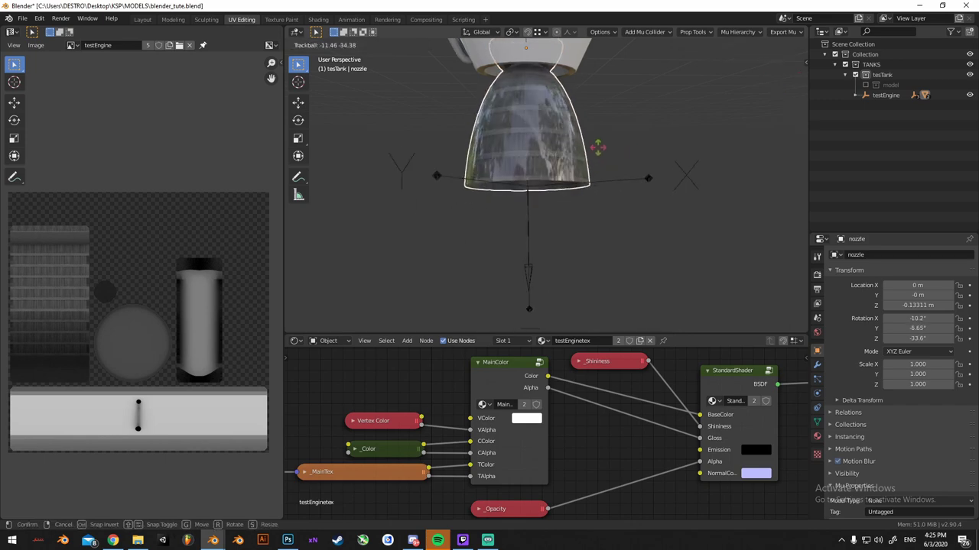
right_click(629, 169)
key("r")
key("r")
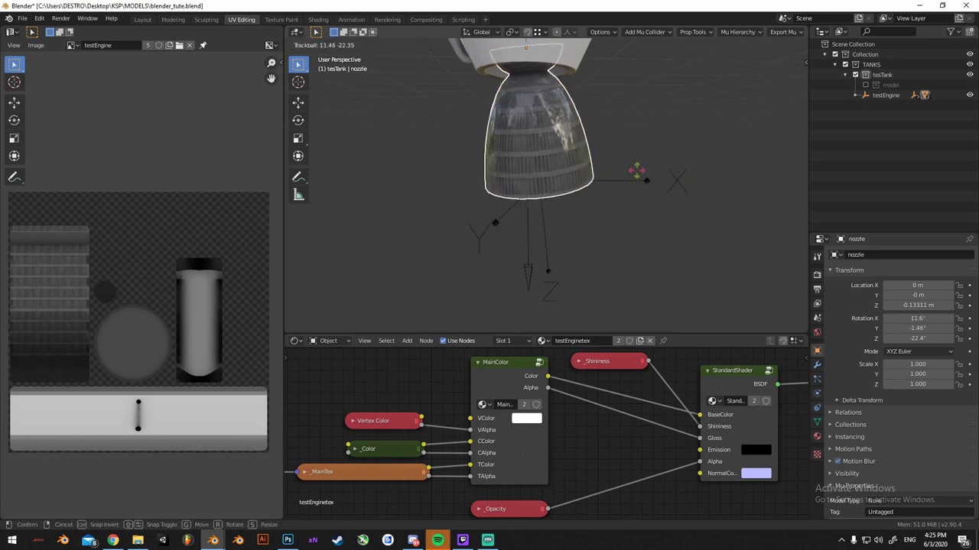
right_click(644, 153)
Add a second arrows empty at the 3D cursor and move it down along Z to the top of the nozzle
middle_click_drag(614, 152, 590, 186)
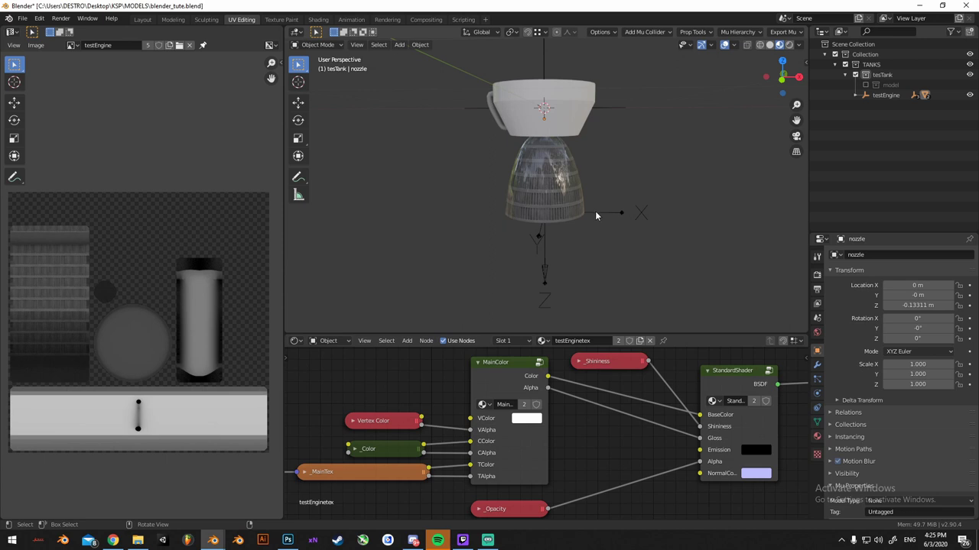
left_click(595, 211)
middle_click_drag(567, 220, 547, 203)
left_click(607, 211)
scroll(566, 213, "up", 2)
scroll(566, 218, "down", 2)
key("shift+a")
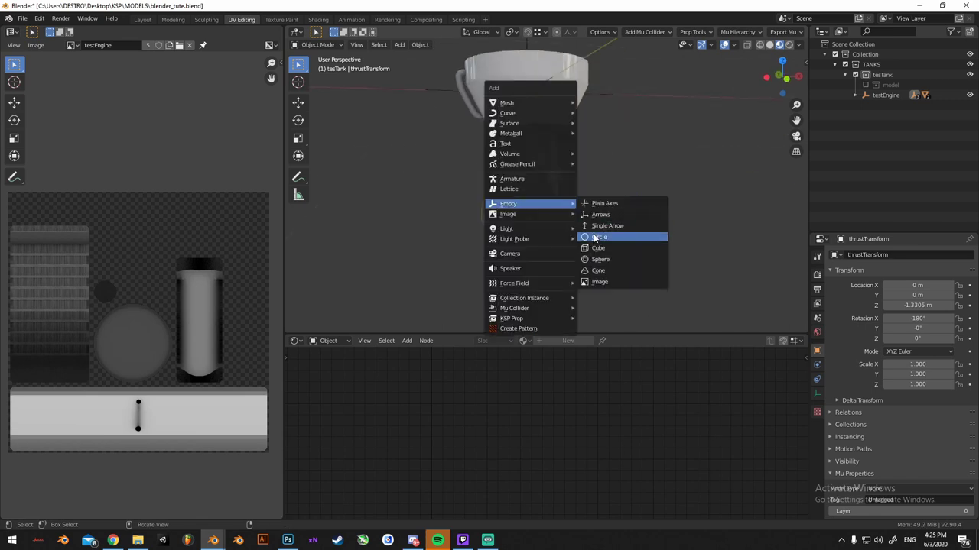
left_click(603, 215)
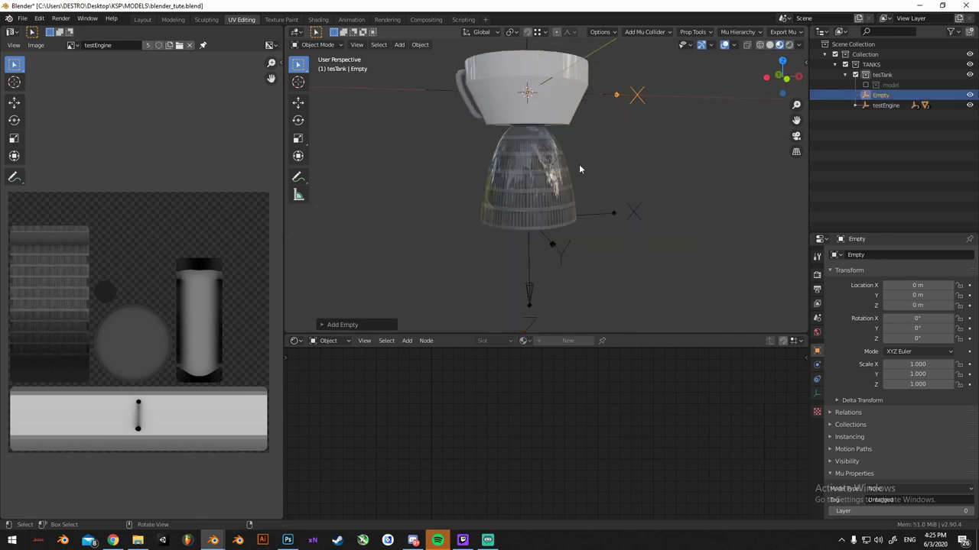
key("g")
key("z")
left_click(579, 217)
Rotate the new arrows empty 180° about X so its Z axis points down
mouse_move(578, 217)
middle_mouse_down()
mouse_move(610, 191)
mouse_move(605, 218)
mouse_move(535, 188)
mouse_move(544, 217)
mouse_move(601, 233)
mouse_move(579, 199)
mouse_move(563, 221)
mouse_move(575, 216)
middle_mouse_up()
type("rx")
type("180")
key("Return")
Move the new arrows empty up along Z to the nozzle's pivot point at Z -0.13311 m, positioning it in wireframe view
key("g")
key("z")
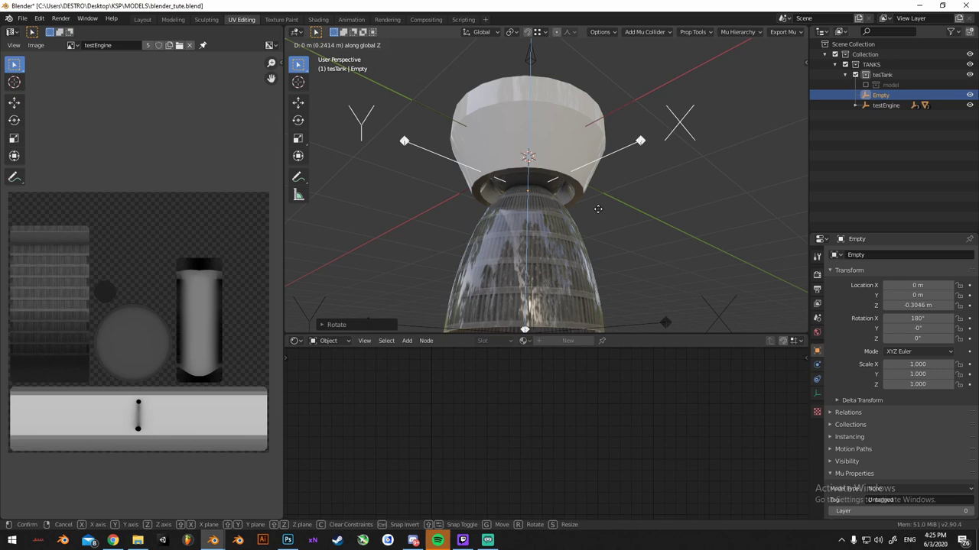
left_click(598, 209)
mouse_move(597, 208)
middle_mouse_down()
mouse_move(636, 217)
mouse_move(599, 222)
mouse_move(622, 218)
mouse_move(619, 238)
mouse_move(636, 245)
mouse_move(567, 172)
mouse_move(552, 169)
mouse_move(582, 176)
mouse_move(582, 165)
mouse_move(677, 197)
middle_mouse_up()
key("shift+z")
key("g")
key("z")
left_click(568, 163)
scroll(568, 164, "down", 2)
Rename the arrows empty at the nozzle's pivot as gimbalTransform
double_click(881, 95)
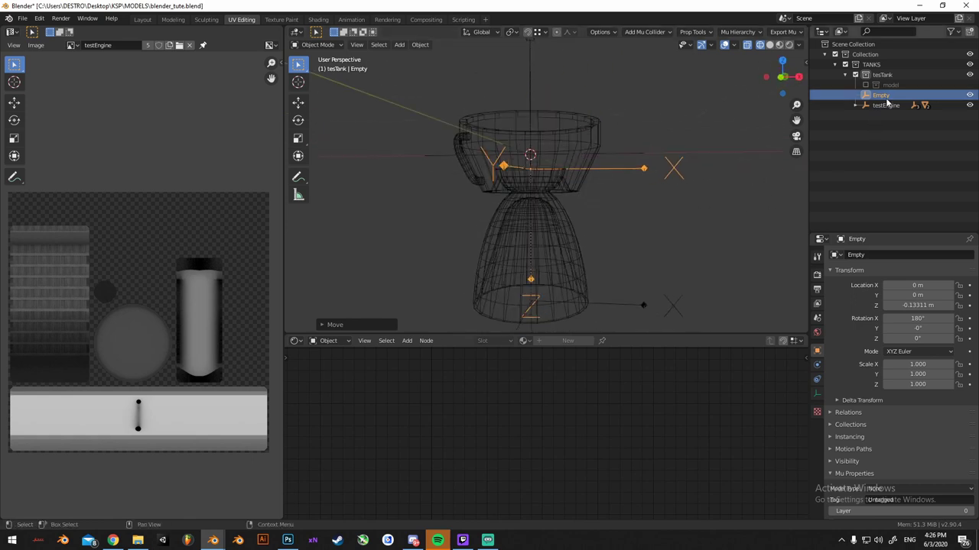
type("gimbalT")
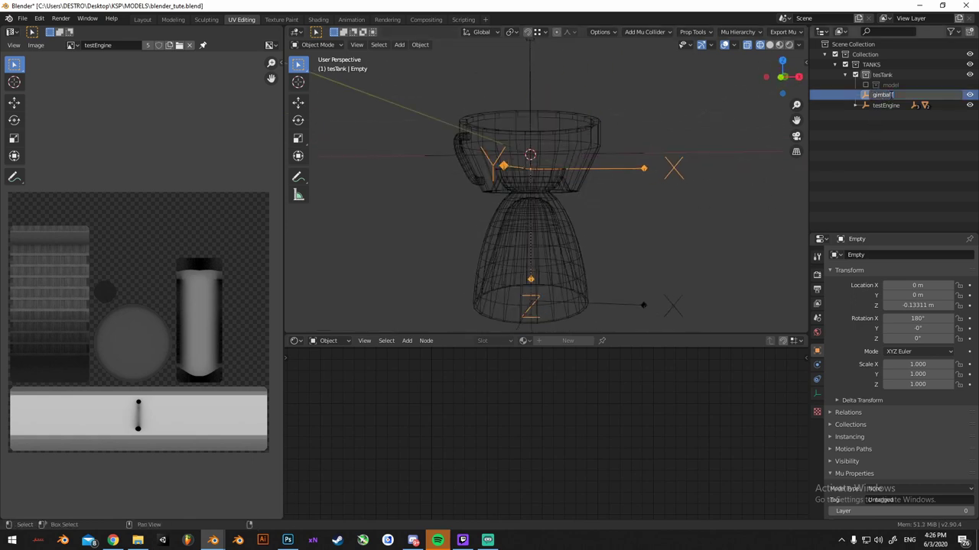
type("ransform")
key("Return")
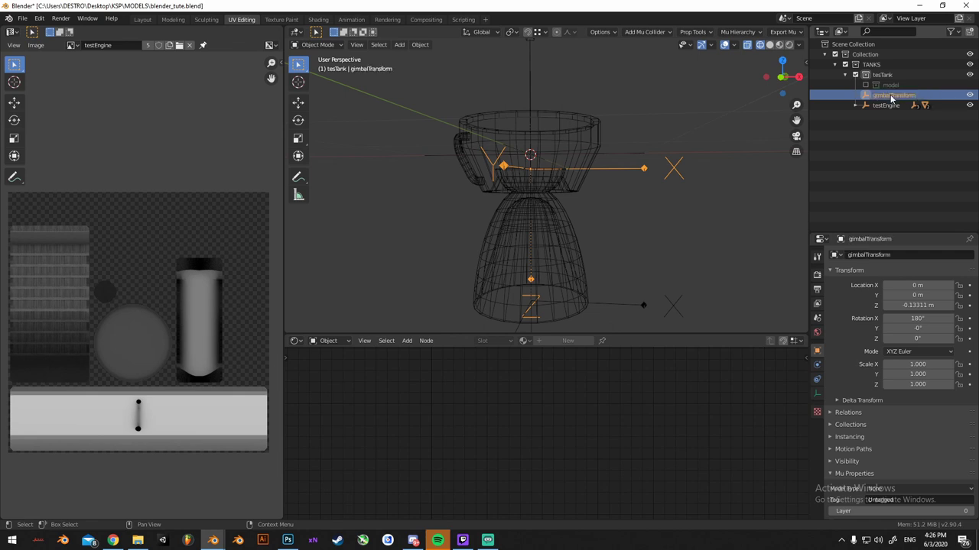
Return to solid shading and parent the nozzle mesh to the gimbalTransform empty
key("shift+z")
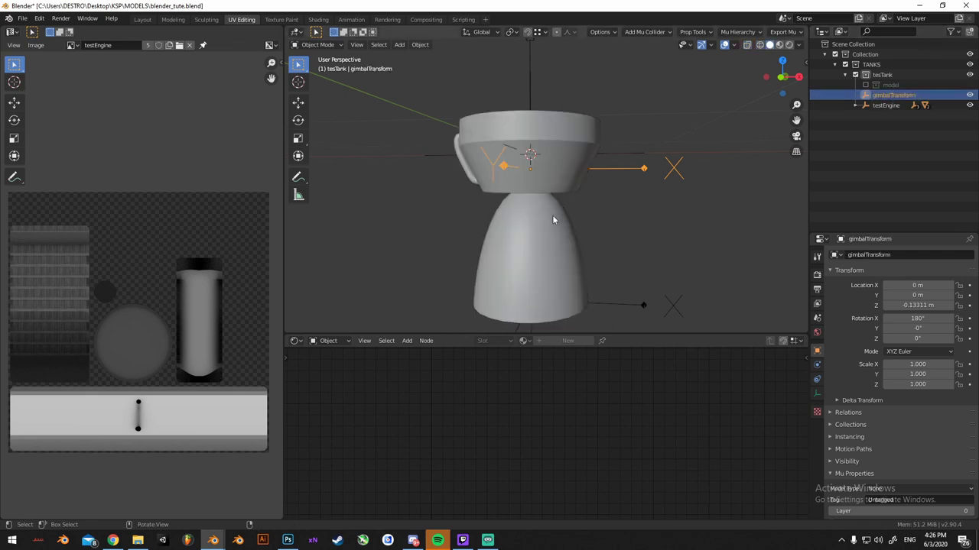
left_click(552, 214)
left_click(602, 167, "shift")
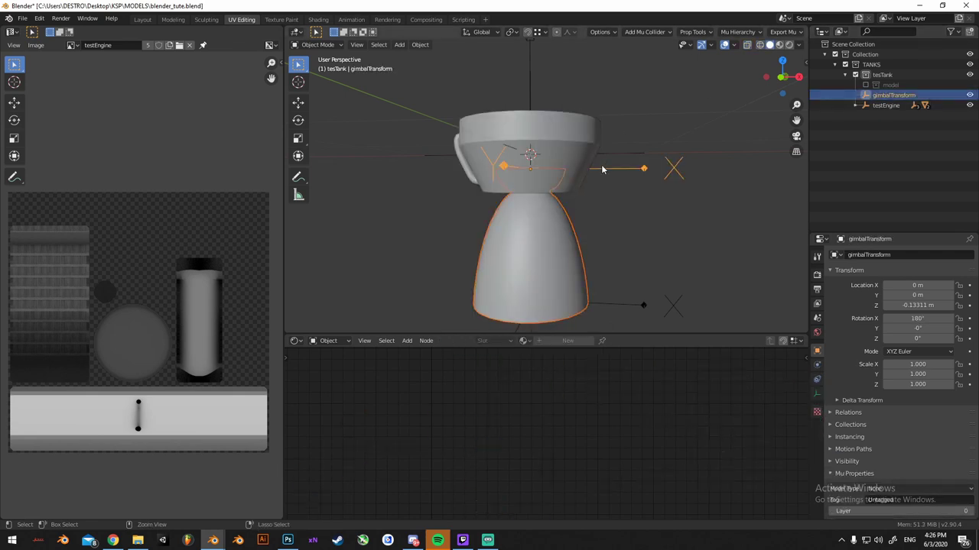
key("ctrl+p")
left_click(603, 167)
Parent the gimbalTransform empty to the hull mesh
left_click(603, 169)
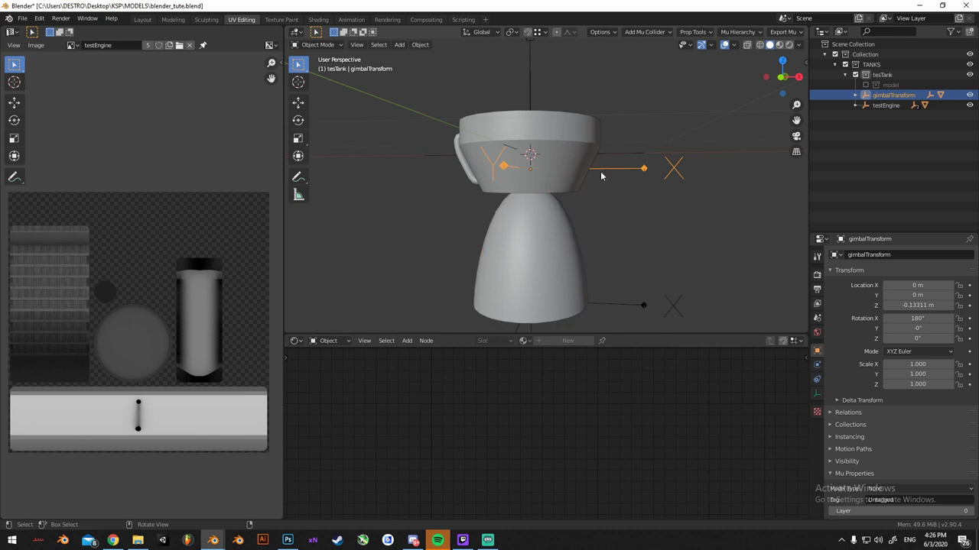
left_click(575, 162, "shift")
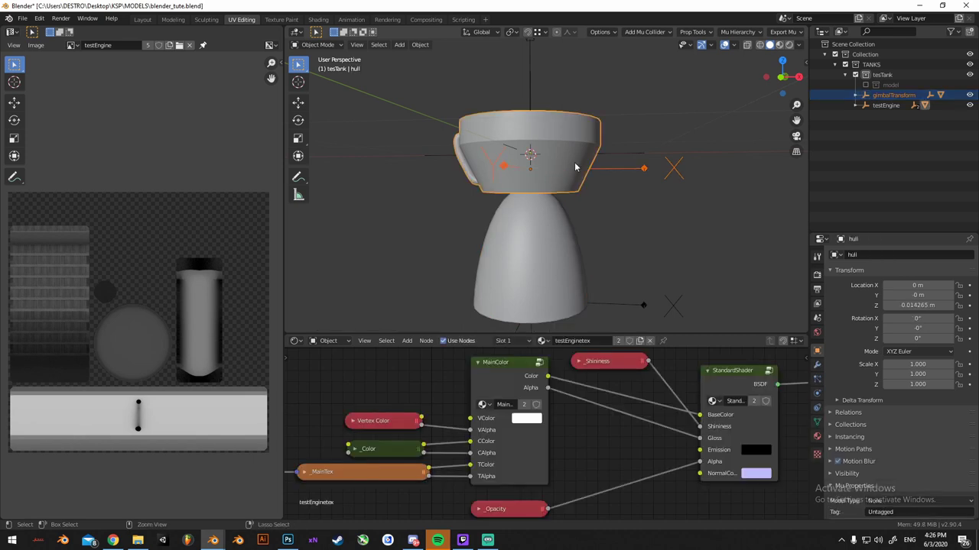
key("ctrl+p")
left_click(574, 162)
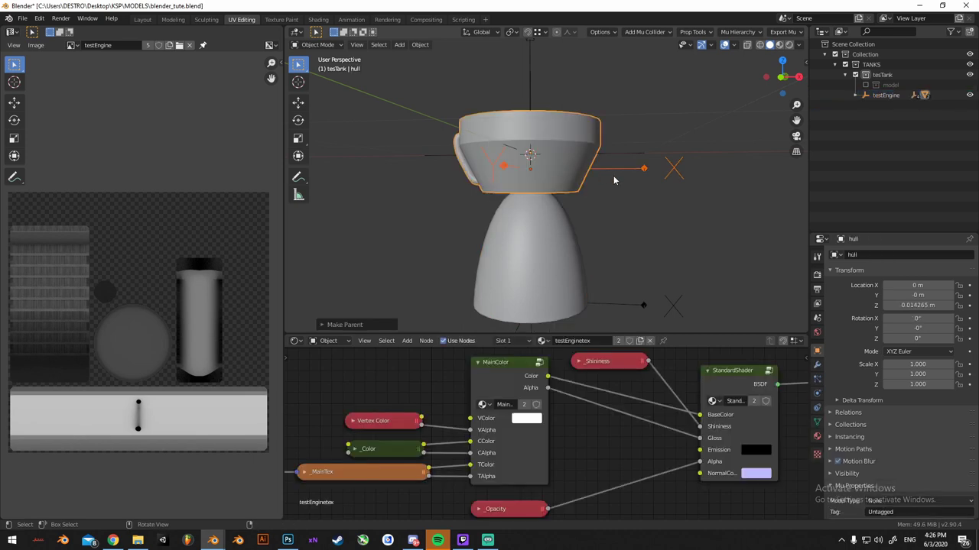
Expand the testEngine hierarchy through hull, gimbalTransform and nozzle down to thrustTransform to check the parenting
left_click(854, 94)
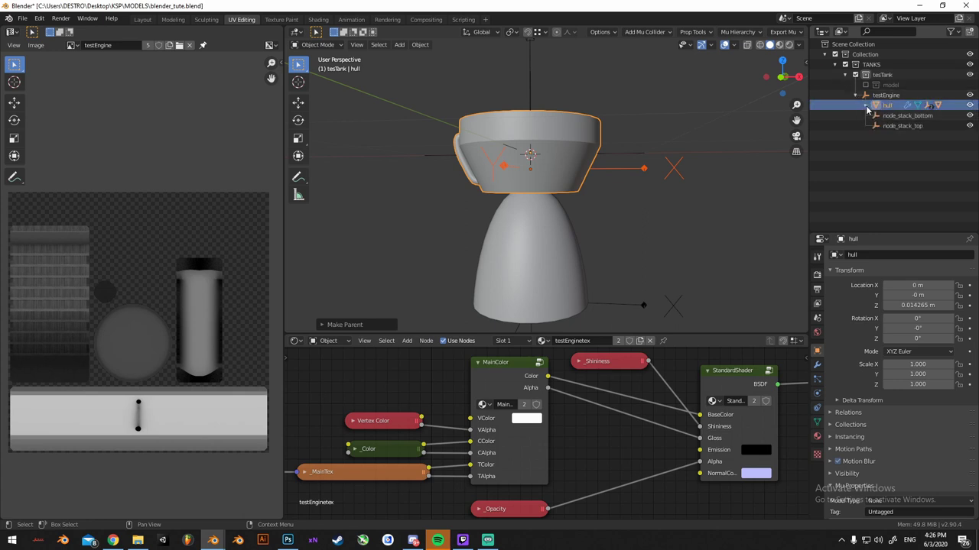
left_click(866, 106)
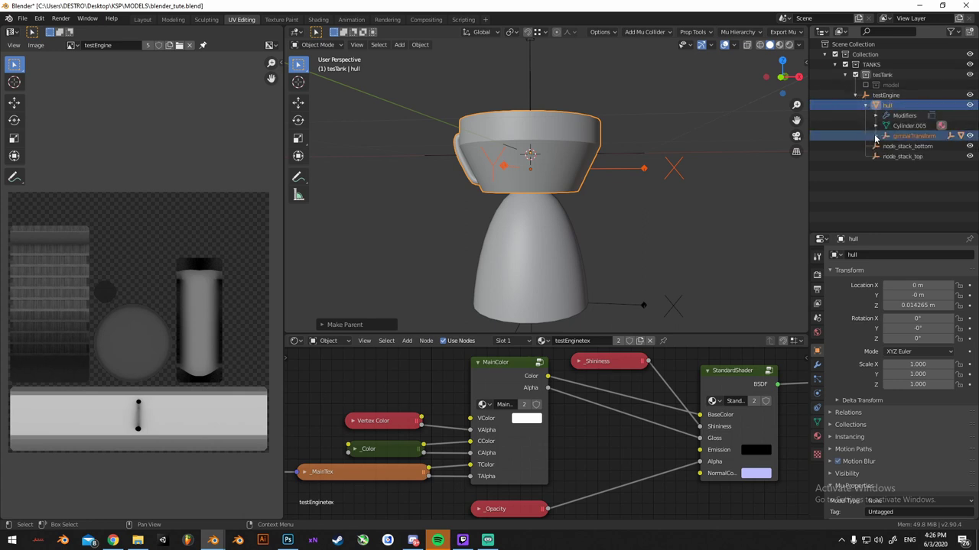
left_click(885, 136)
left_click(906, 146)
left_click(896, 146)
left_click(917, 177)
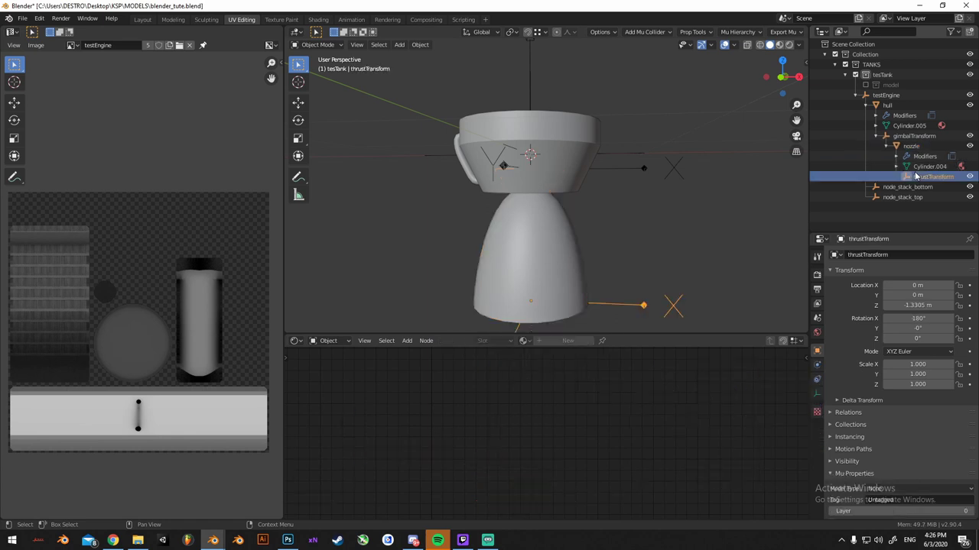
Duplicate the thrustTransform empty and place the copy straight down along Z below the nozzle, at Z -4.0117 m
scroll(581, 229, "down", 6)
middle_click_drag(616, 267, 566, 185)
scroll(613, 194, "up", 1)
scroll(580, 202, "up", 2)
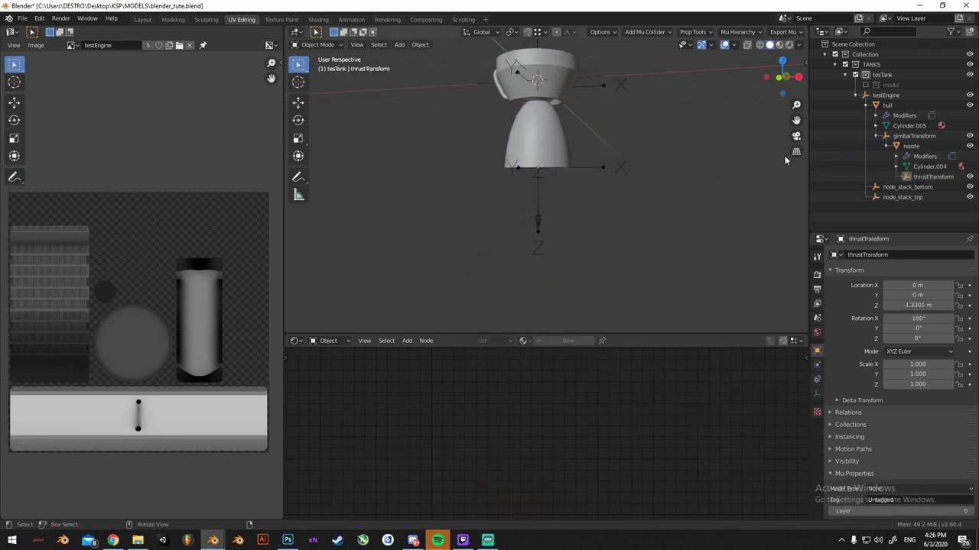
left_click(932, 177)
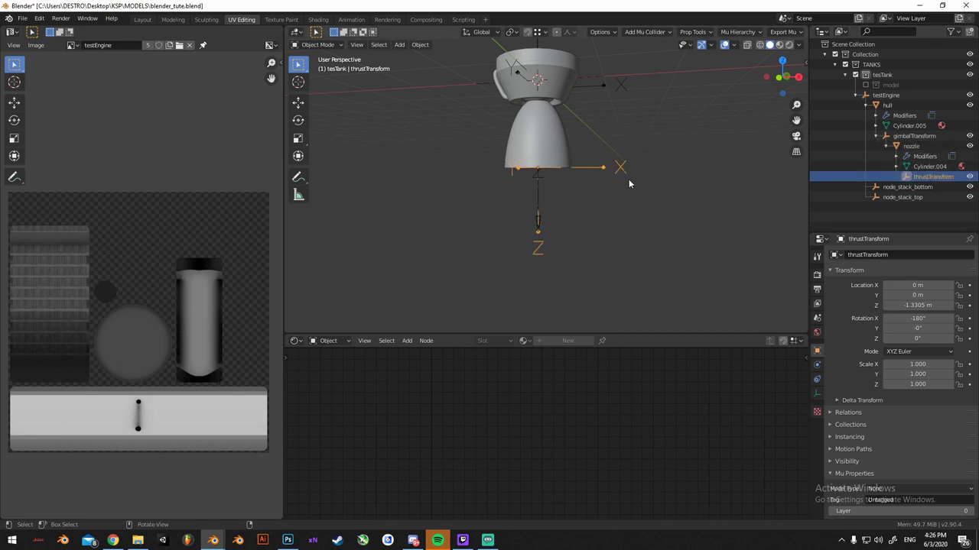
scroll(628, 183, "down", 2)
key("shift+d")
key("z")
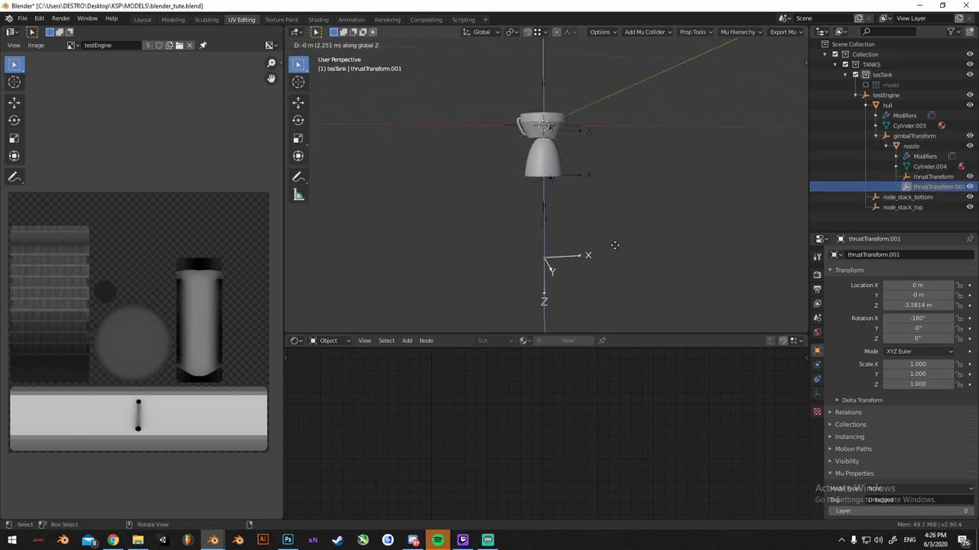
left_click(616, 262)
middle_click_drag(570, 256, 534, 160)
scroll(572, 276, "up", 4)
scroll(572, 276, "down", 4)
scroll(572, 283, "up", 2)
scroll(543, 285, "down", 2)
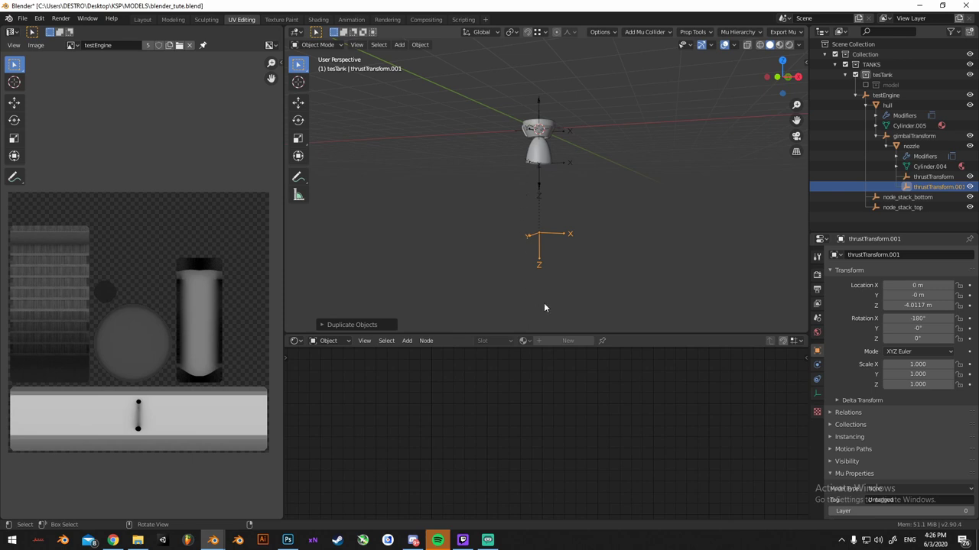
Move the duplicated empty farther down along Z to -5.2947 m
key("g")
key("z")
middle_click_drag(555, 256, 545, 238)
left_click(556, 253)
scroll(572, 219, "up", 2)
scroll(572, 219, "down", 3)
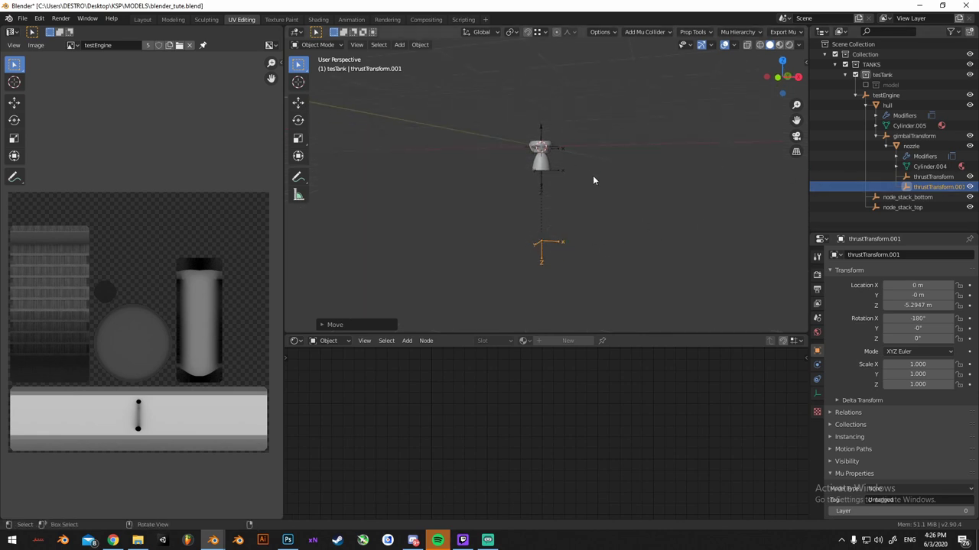
Rename the duplicated empty below the nozzle as smokePoint
double_click(934, 187)
type("smok")
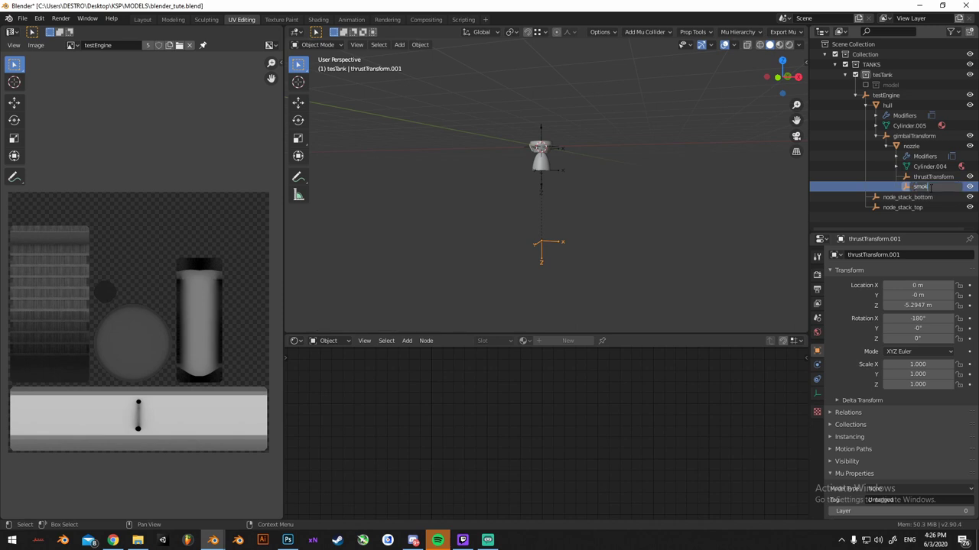
type("ePoint")
key("Return")
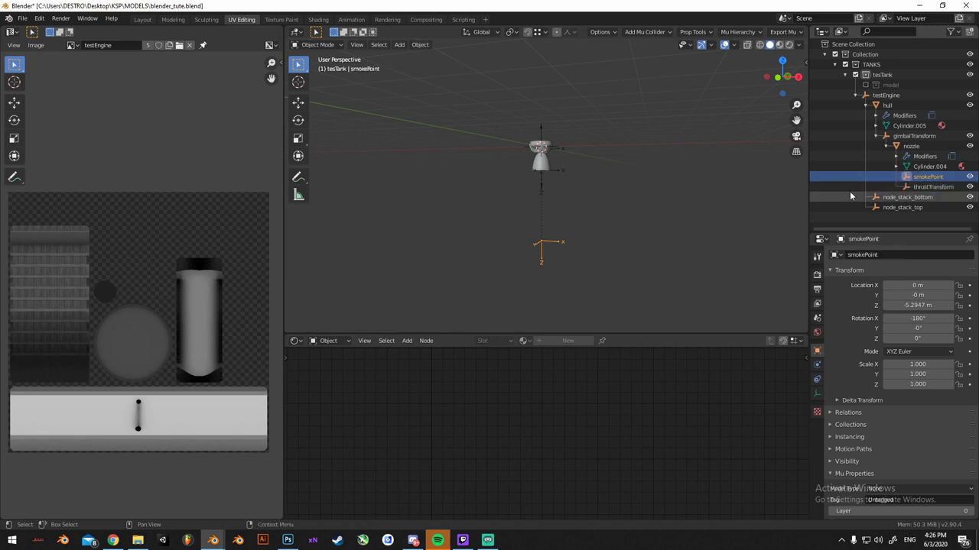
Deselect the smokePoint empty, look over the engine and its empties, and save the blend file
left_click(593, 207)
middle_click_drag(594, 206, 557, 193)
scroll(617, 202, "up", 3)
scroll(617, 202, "down", 3)
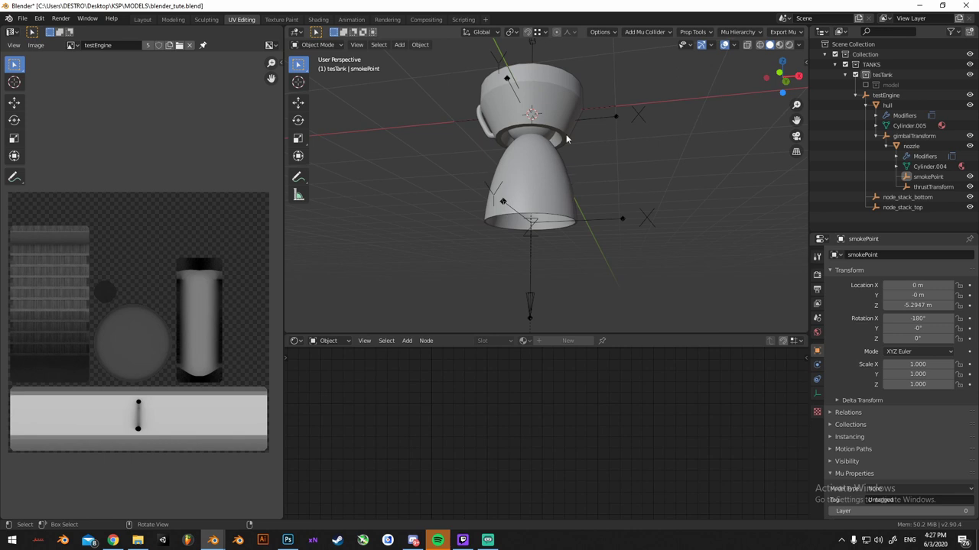
middle_click_drag(595, 163, 598, 172)
key("ctrl+s")
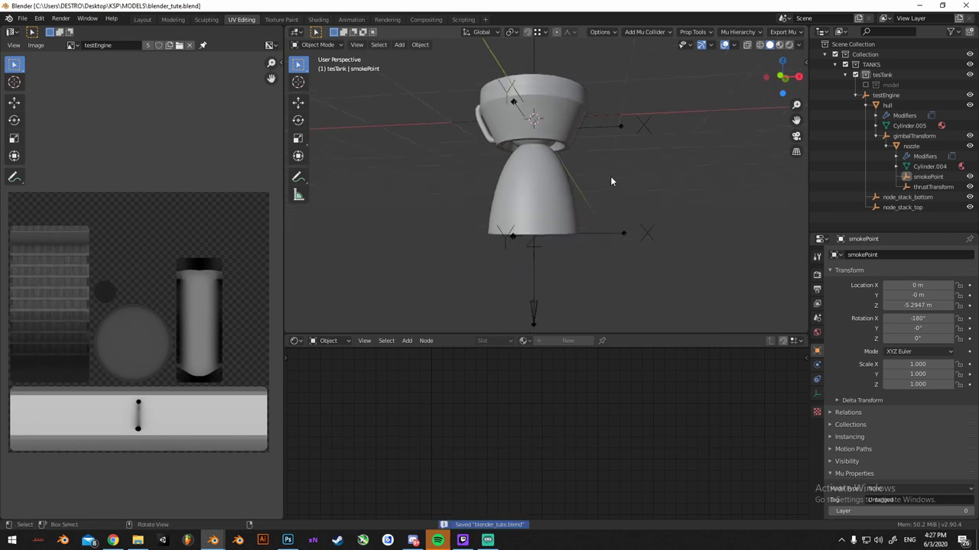
Generate a mesh collider for the nozzle with Make Mesh Collider and locate the new collider in the scene hierarchy
middle_click_drag(623, 208, 597, 221)
left_click(565, 221)
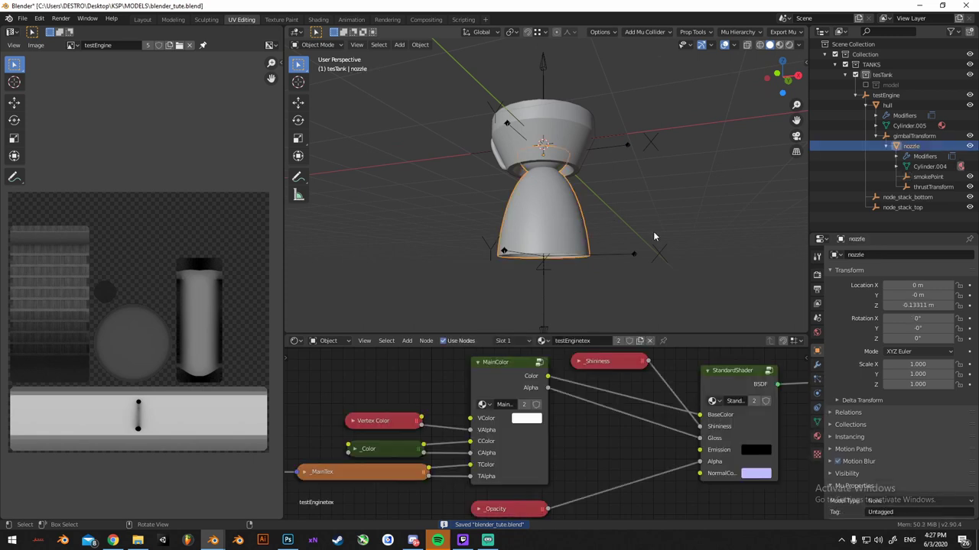
left_click(816, 257)
scroll(899, 413, "down", 2)
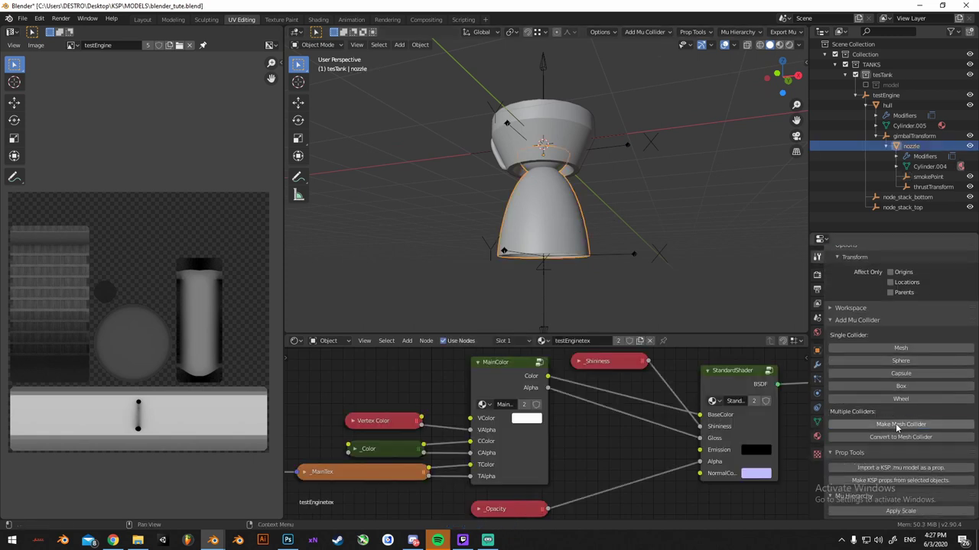
left_click(899, 425)
key("g")
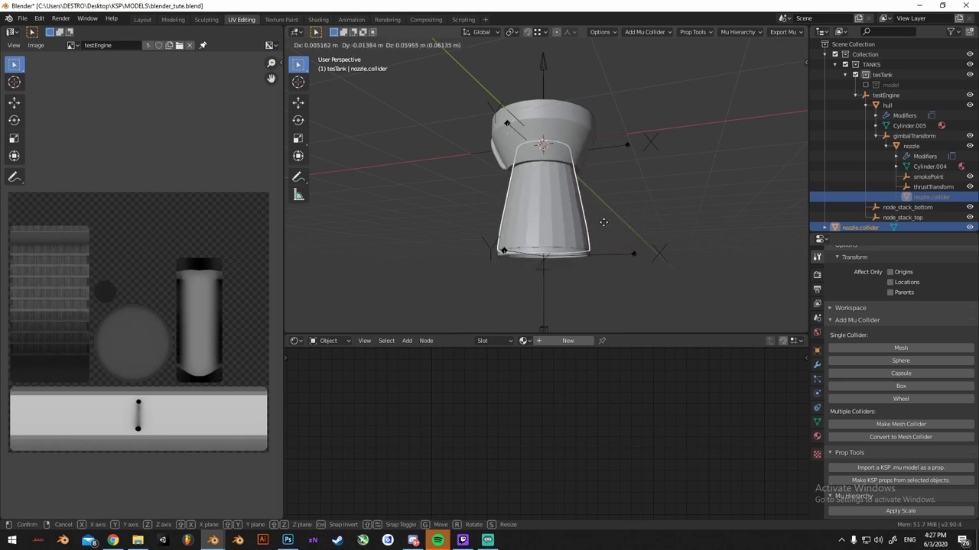
right_click(610, 222)
mouse_move(604, 221)
middle_mouse_down()
mouse_move(618, 209)
mouse_move(614, 234)
middle_mouse_up()
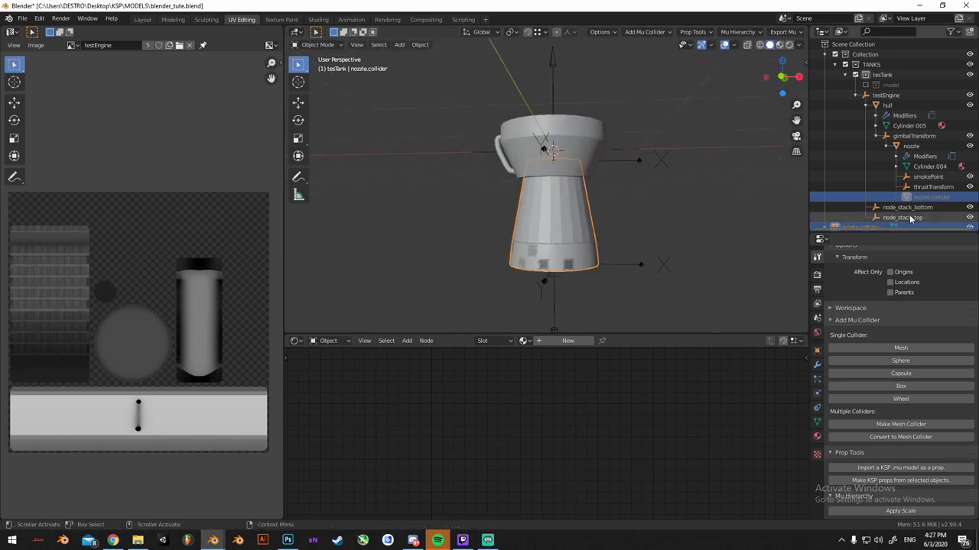
scroll(910, 219, "down", 1)
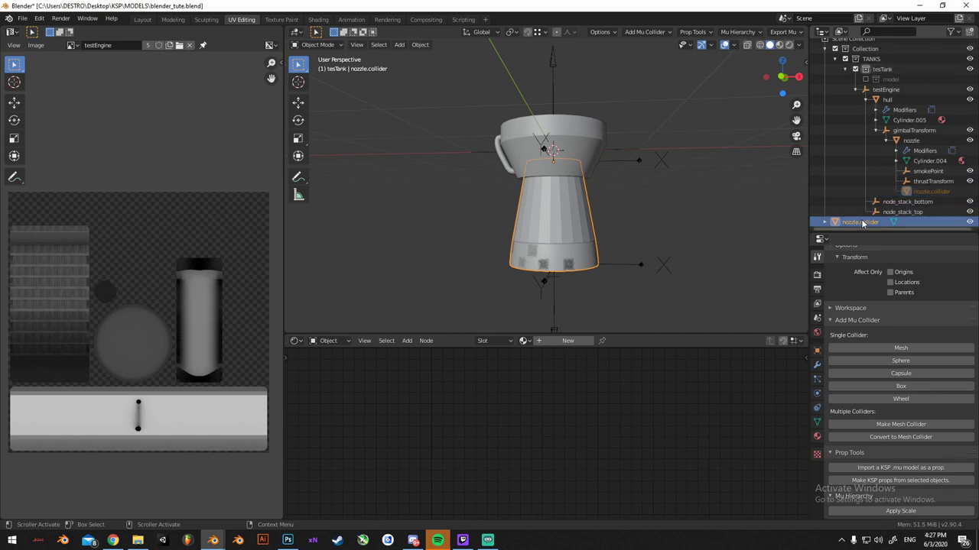
Move the nozzle collider into the tesTank collection so it sits with the engine hierarchy
left_click_drag(863, 223, 893, 72)
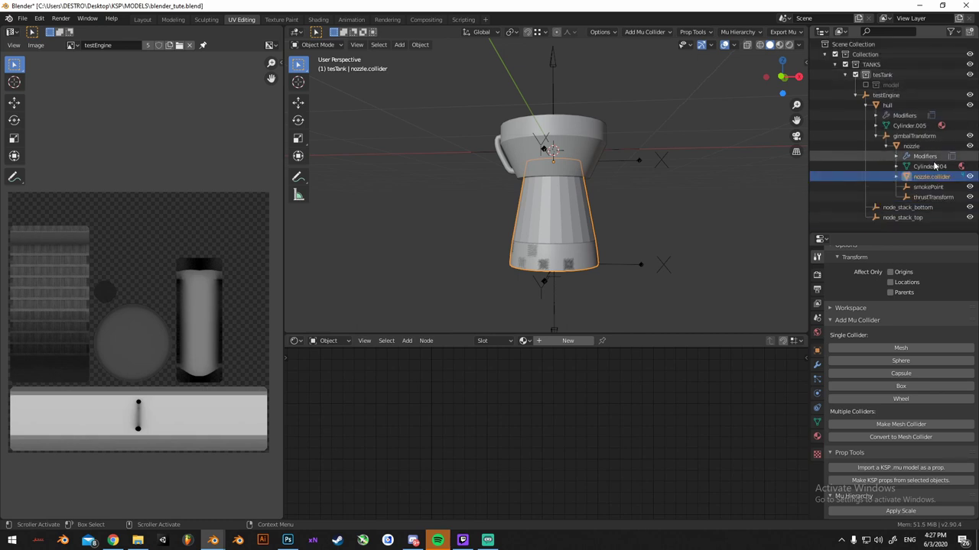
left_click(597, 193)
middle_click_drag(597, 193, 651, 257)
Generate a mesh collider for the hull with Make Mesh Collider and move it into the tesTank collection
left_click(584, 143)
middle_click_drag(620, 221, 604, 191)
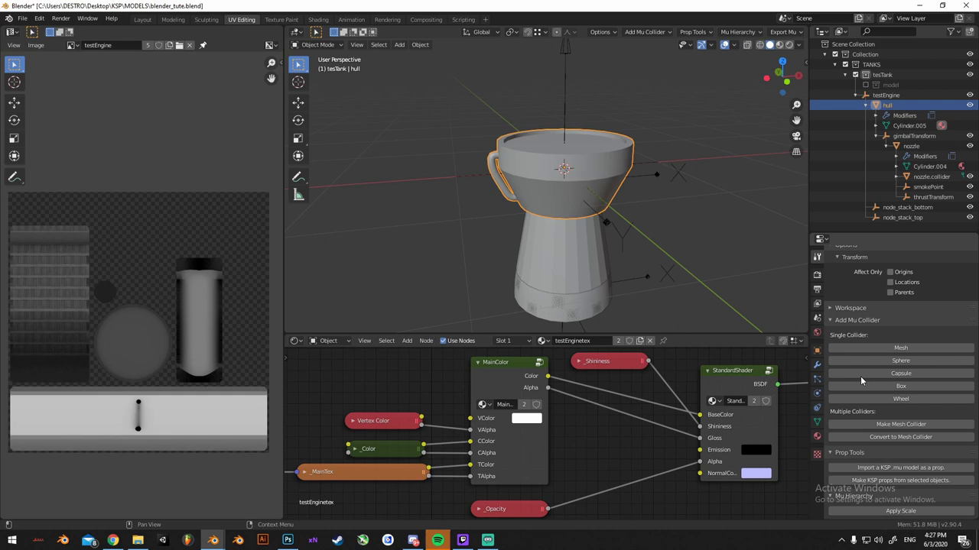
left_click(879, 426)
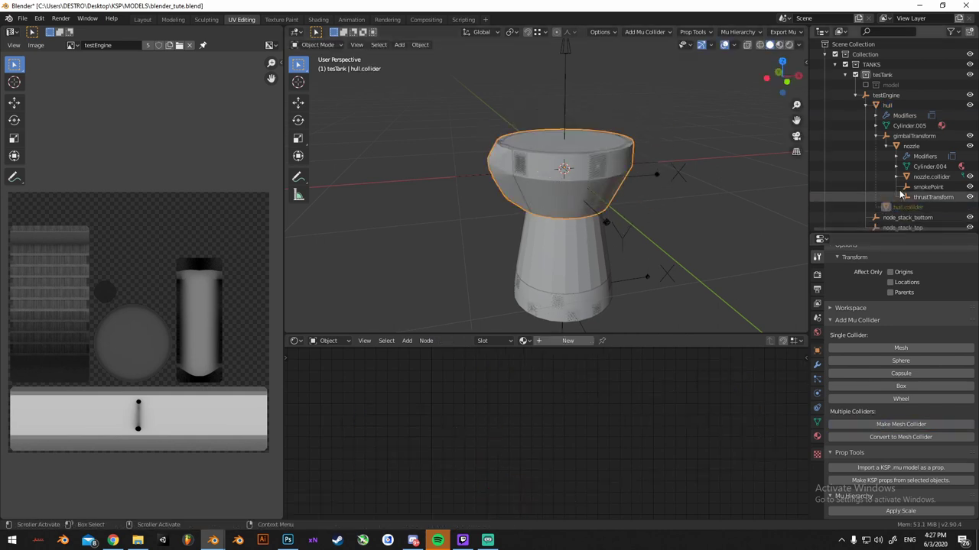
scroll(900, 196, "down", 1)
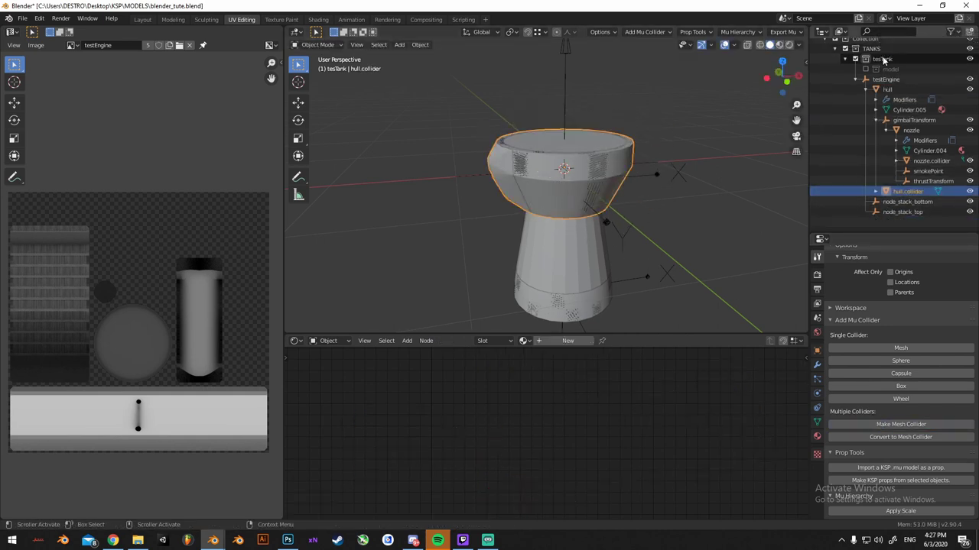
scroll(886, 69, "up", 1)
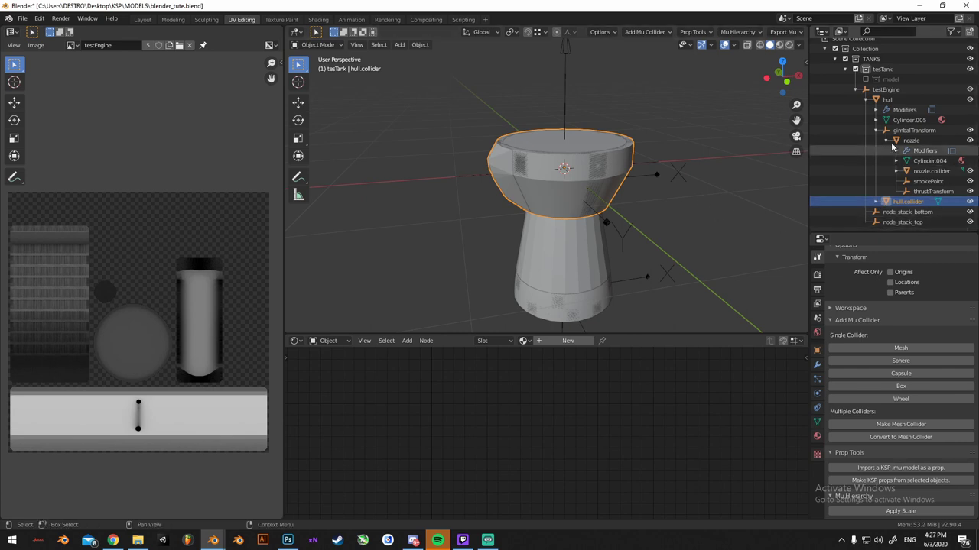
Collapse the testEngine hierarchy and select the testEngine root empty
left_click(854, 92)
left_click(885, 96)
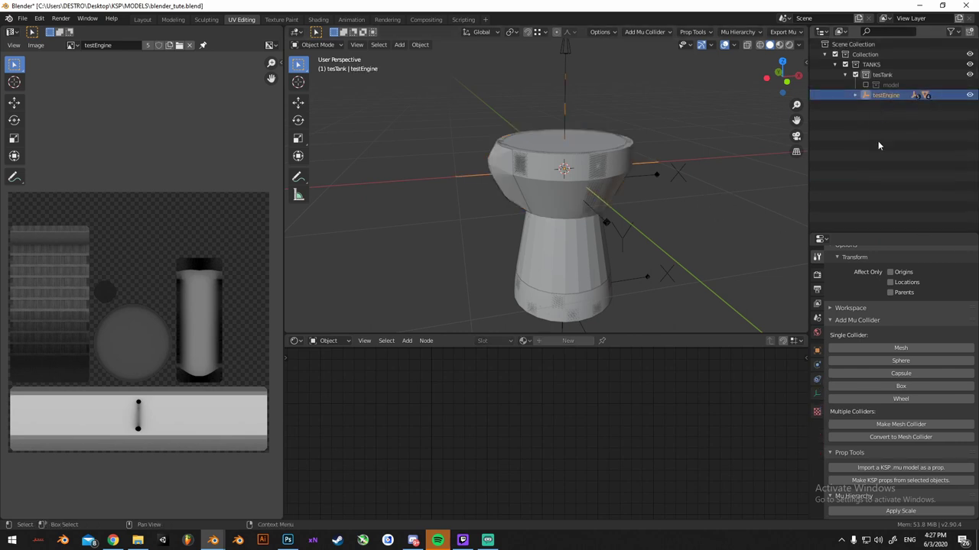
scroll(705, 228, "down", 2)
middle_click_drag(705, 227, 679, 215)
scroll(635, 219, "down", 3)
scroll(661, 215, "up", 2)
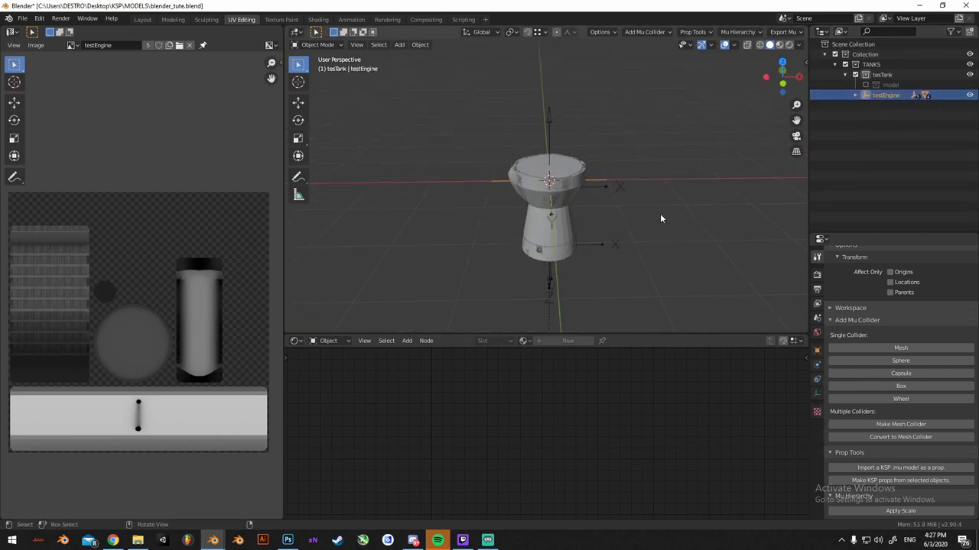
Switch to File Explorer and open the liquidEngineSSME folder under GameData > Squad > Parts > Engine
left_click(137, 540)
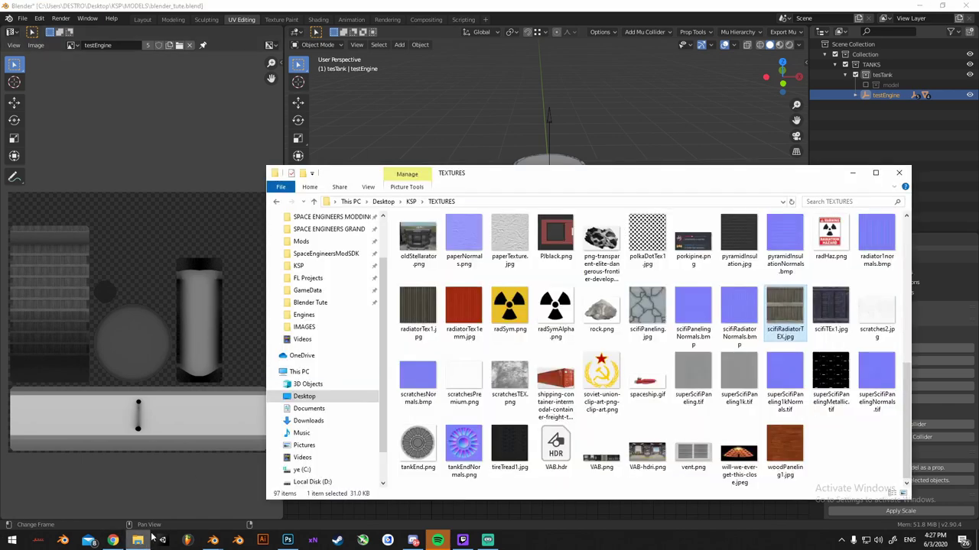
left_click(306, 290)
scroll(459, 321, "down", 5)
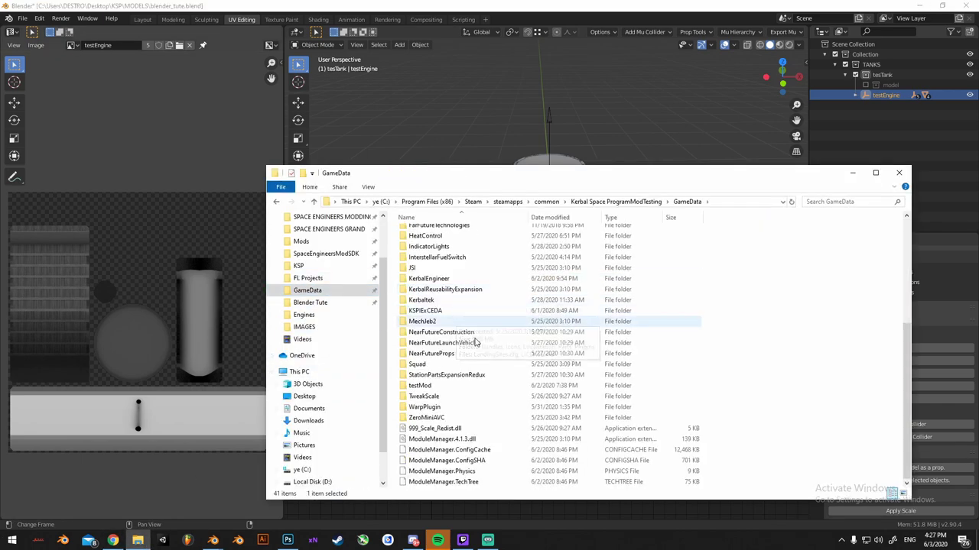
left_click_drag(526, 175, 537, 146)
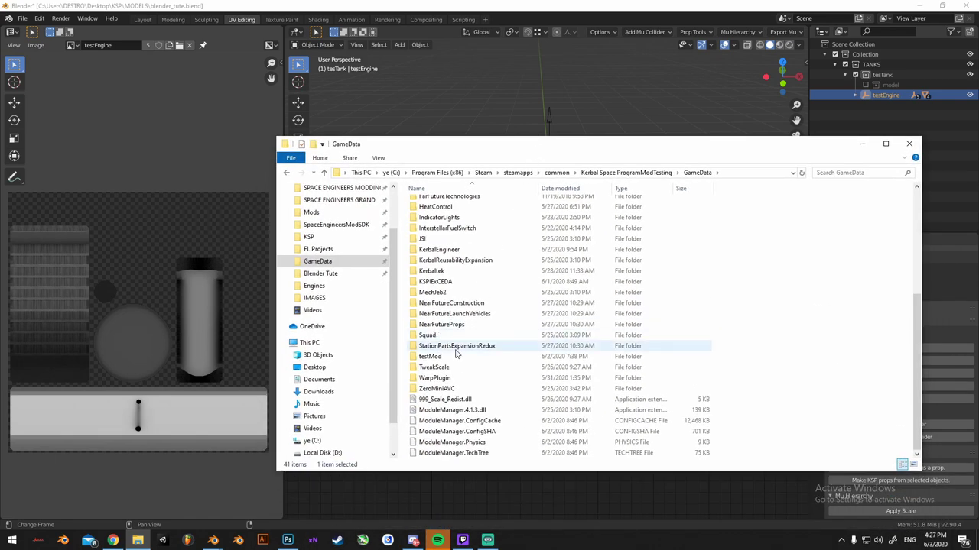
left_click(447, 335)
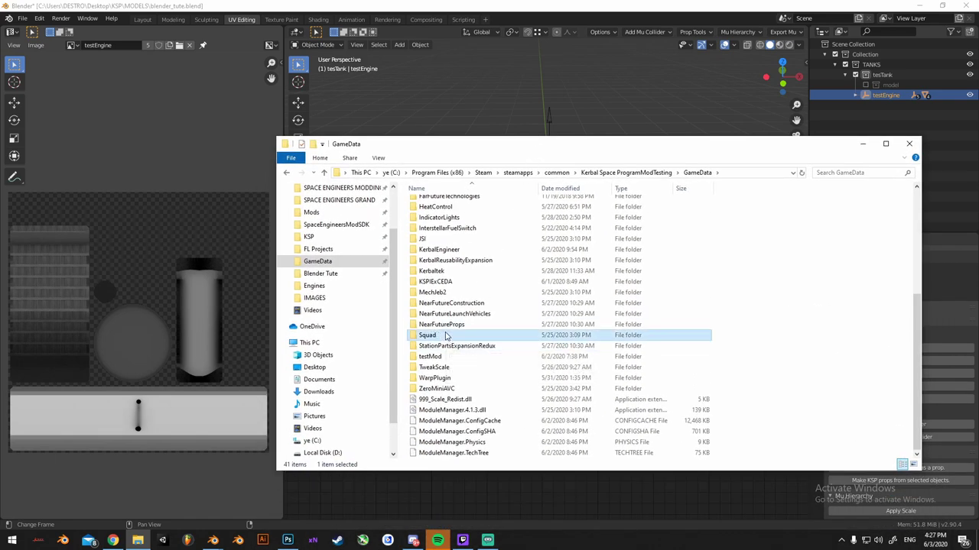
double_click(447, 336)
double_click(436, 322)
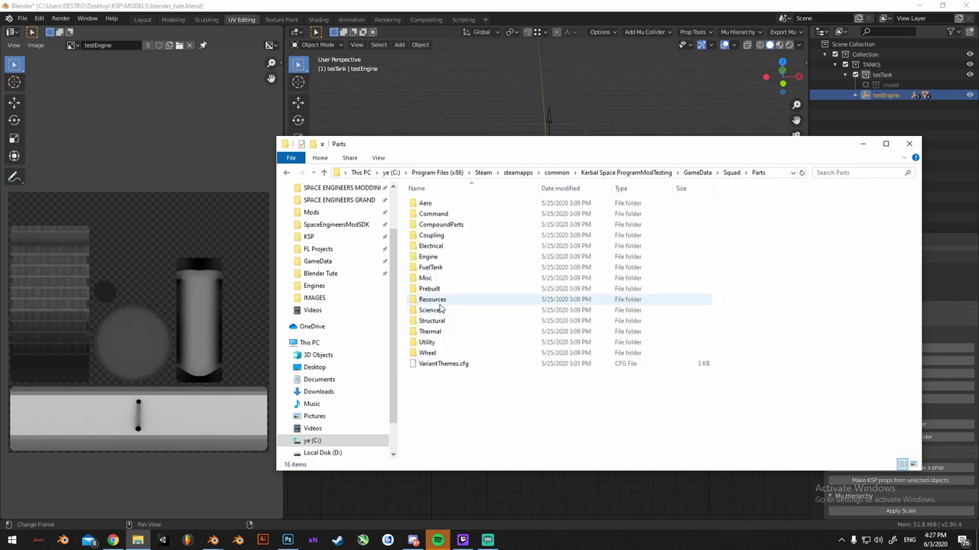
double_click(433, 258)
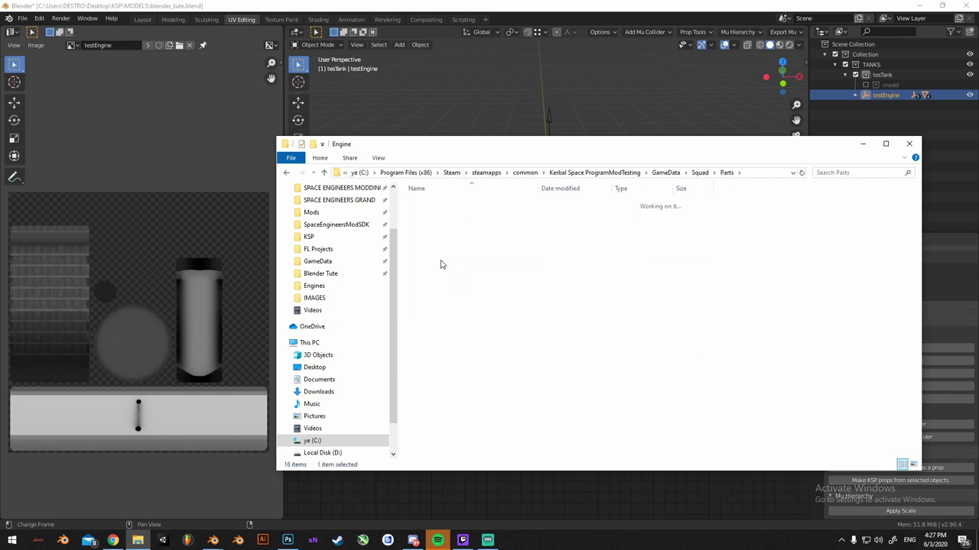
left_click(464, 374)
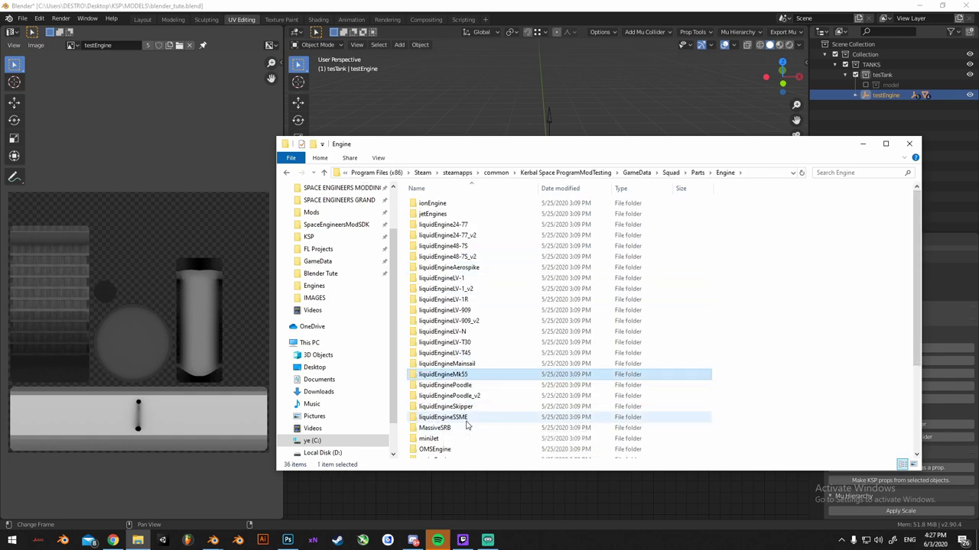
double_click(467, 417)
Open SSME.cfg in Sublime Text and copy its entire contents
right_click(447, 243)
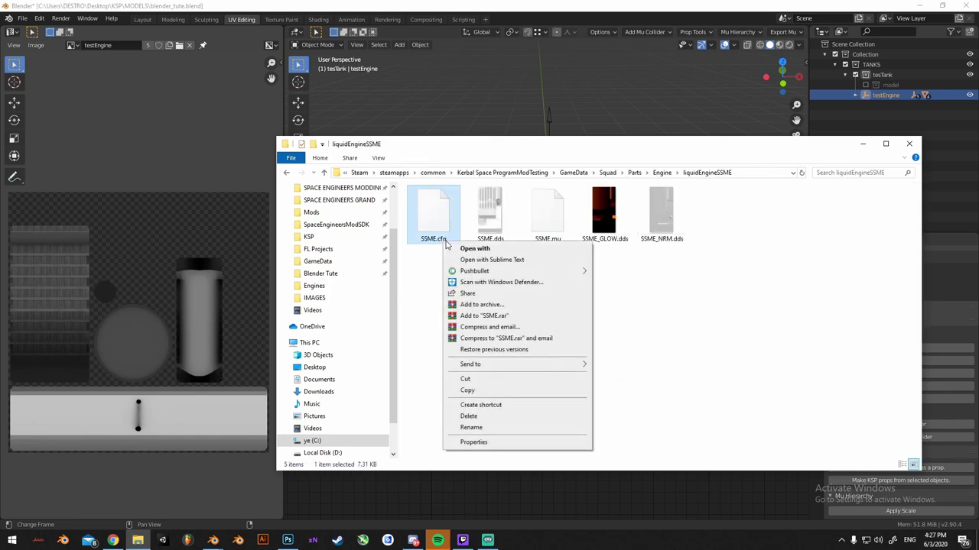
left_click(470, 260)
key("ctrl+a")
key("ctrl+c")
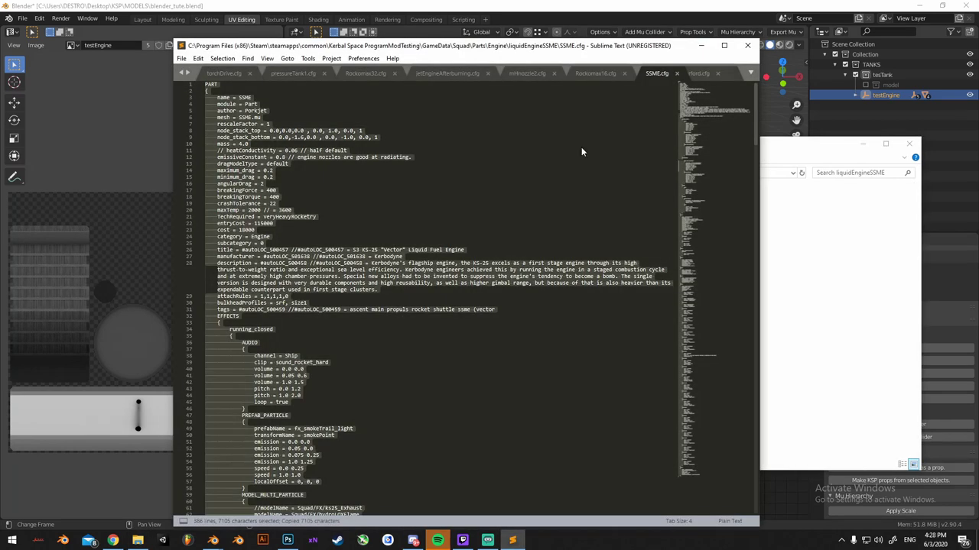
Switch back to Blender's Scripting workspace and create a new text block named testEngine.cfg.in
left_click(641, 35)
left_click(462, 20)
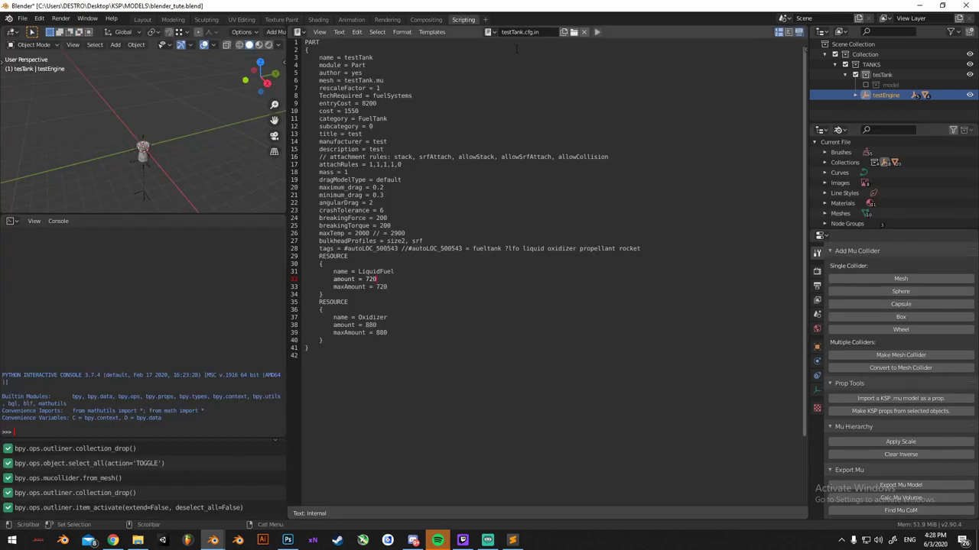
left_click(565, 32)
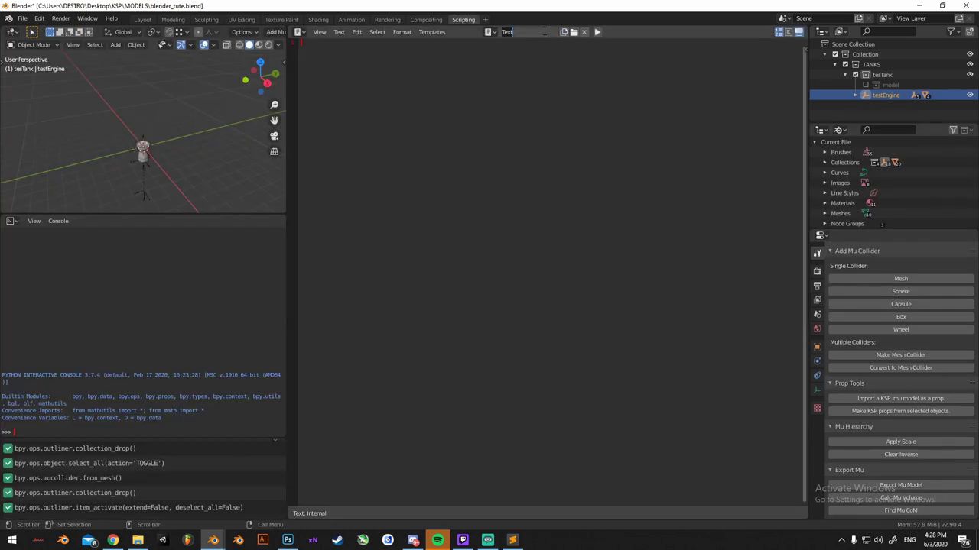
type("testEngine.cfg.in")
key("Return")
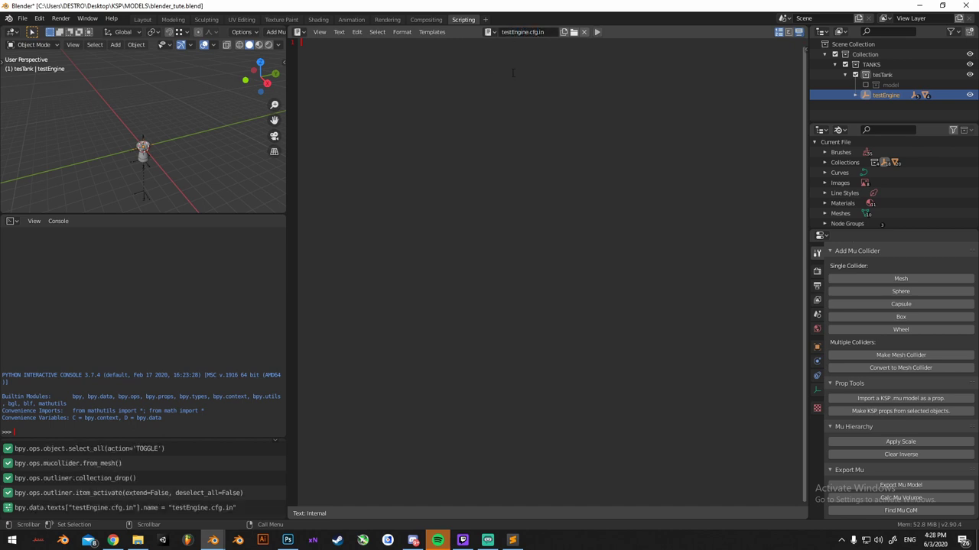
Paste the copied SSME config into testEngine.cfg.in and return to its beginning
key("ctrl+v")
scroll(623, 207, "up", 8)
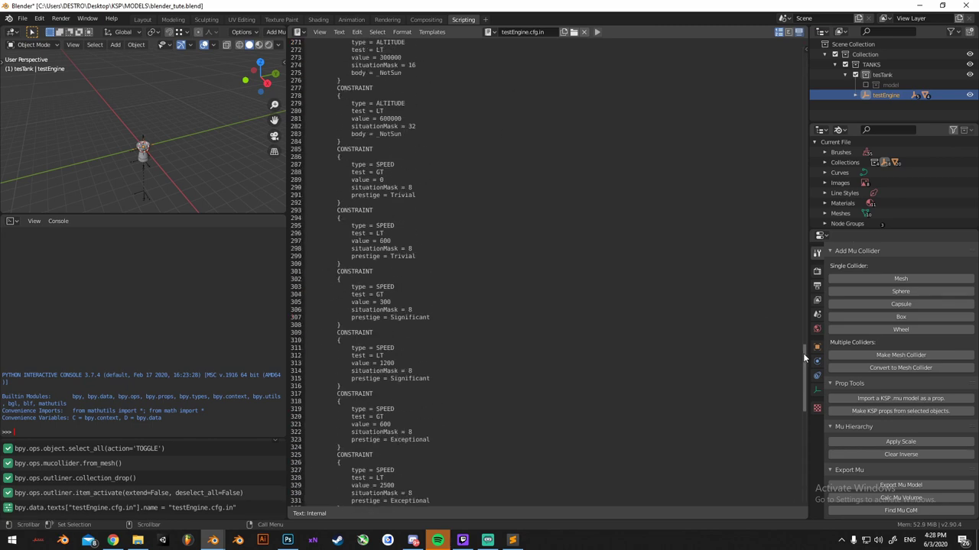
left_click_drag(800, 359, 572, 50)
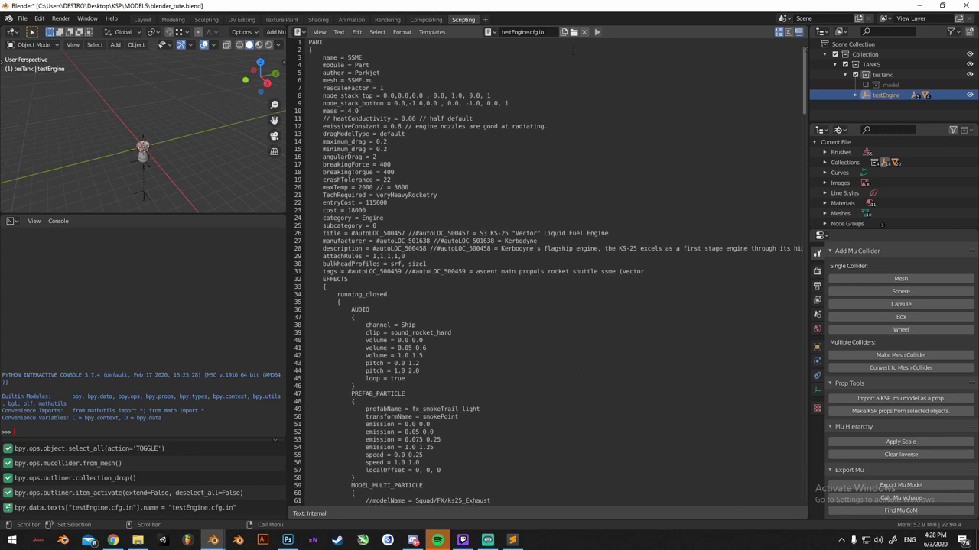
Set the part's name to testEngine and replace the author value with the creator's own handle
double_click(357, 57)
type("testEngine")
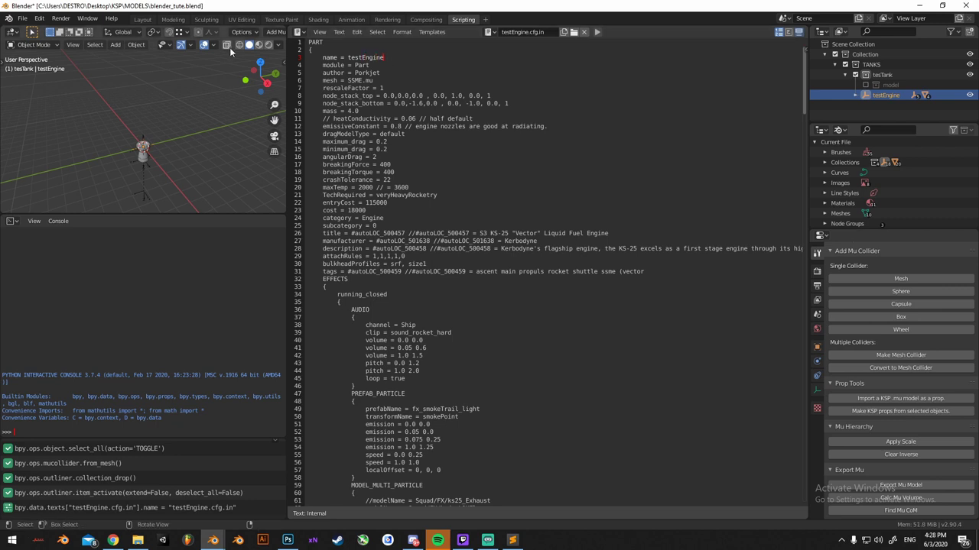
double_click(372, 73)
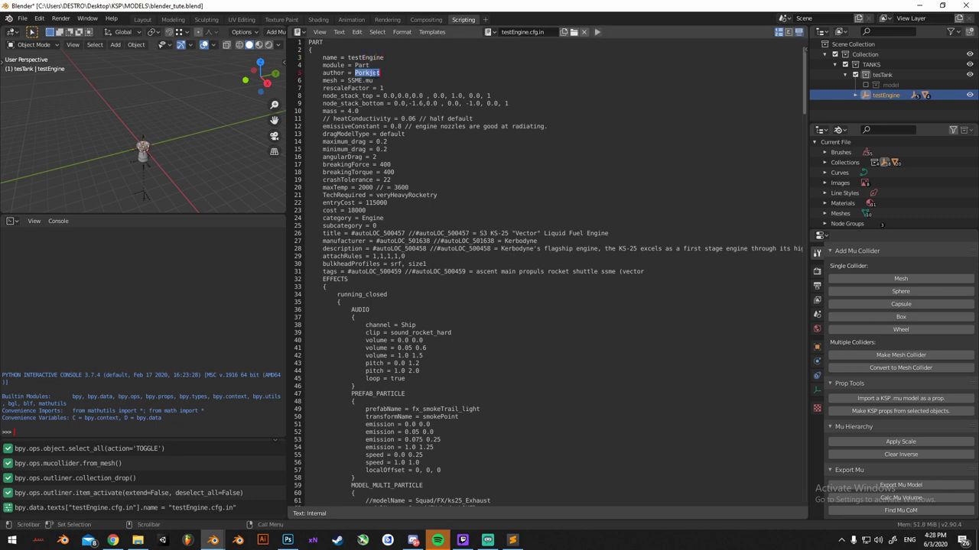
type("KerboNe")
key("BackSpace")
key("BackSpace")
key("BackSpace")
type("N")
Set the mesh to testEngine.mu and delete the node_stack_top and node_stack_bottom lines
double_click(357, 81)
type("testEngine")
left_click_drag(508, 104, 309, 95)
key("BackSpace")
key("BackSpace")
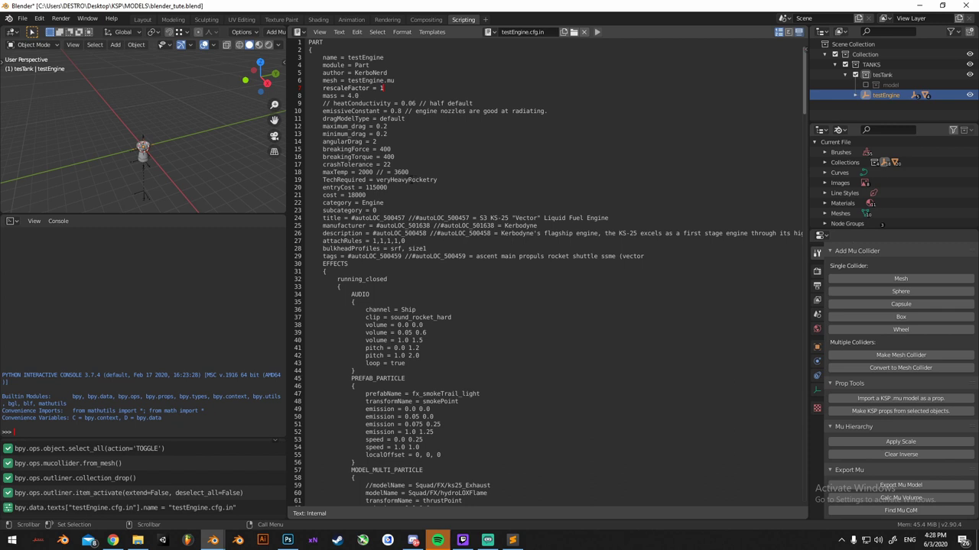
Set TechRequired to start and entryCost to 0
double_click(406, 179)
type("start")
double_click(375, 187)
type("0")
left_click(384, 182)
Set the title to "test engine" and the manufacturer to "test test test"
left_click_drag(609, 218, 351, 218)
type("tes")
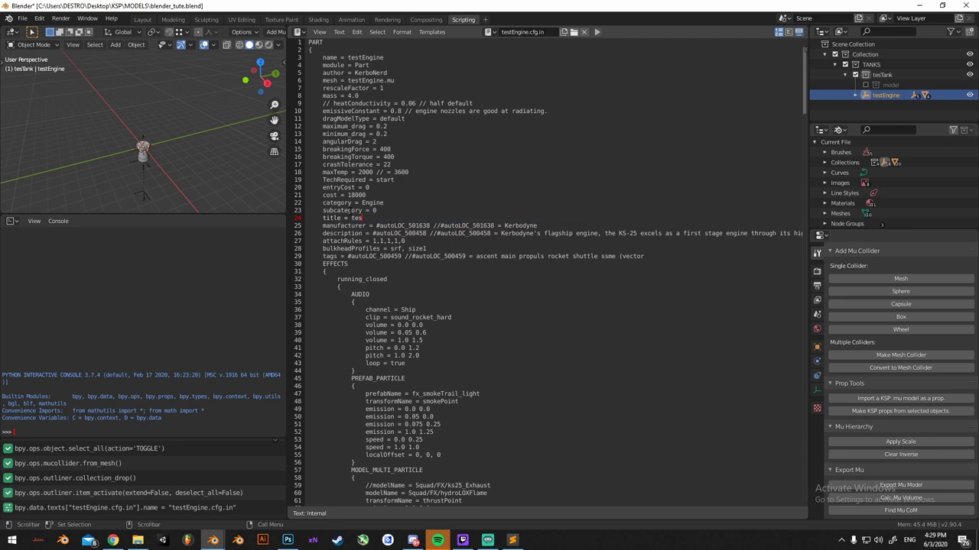
type("t engine")
left_click_drag(541, 226, 372, 226)
type("test")
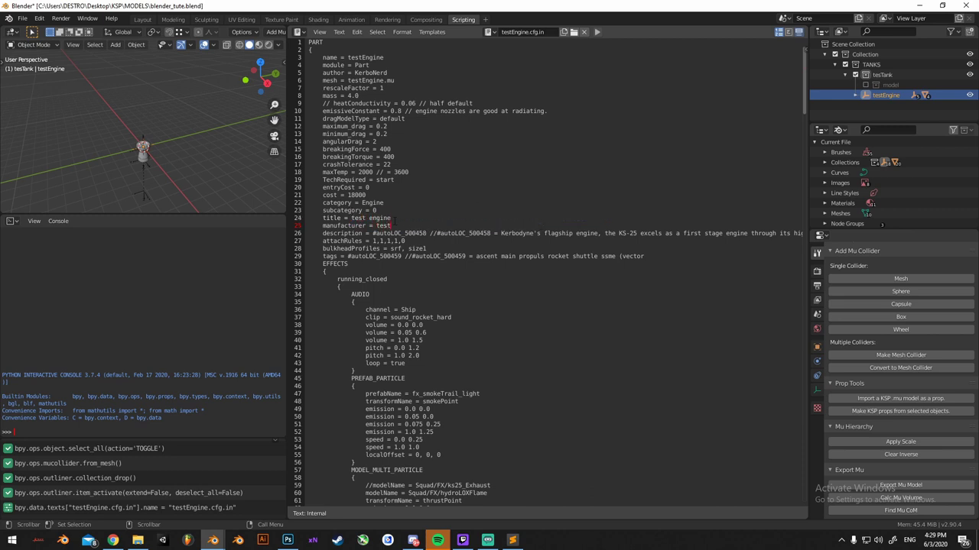
type(" te")
key("BackSpace")
Replace the whole long description text with "test"
left_click_drag(739, 233, 373, 233)
key("BackSpace")
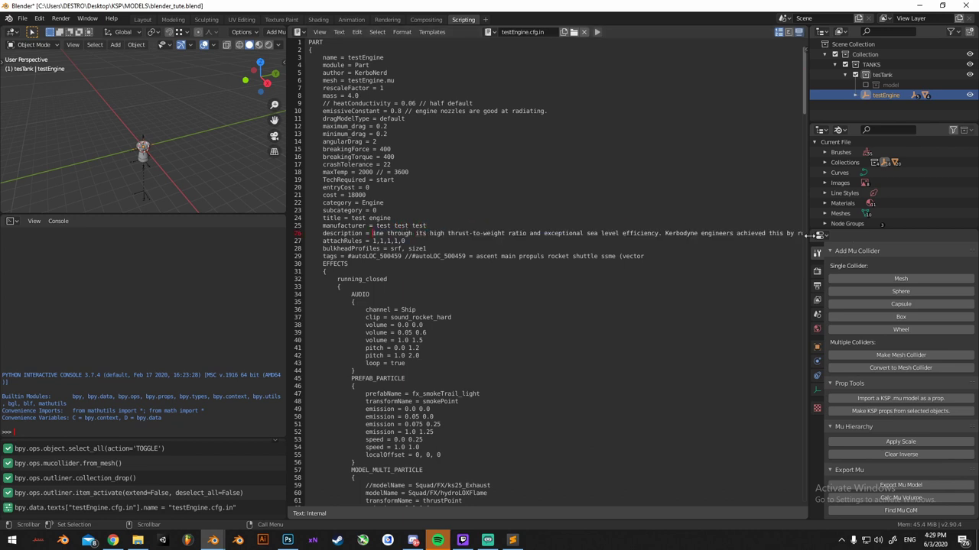
left_click_drag(799, 233, 373, 234)
key("BackSpace")
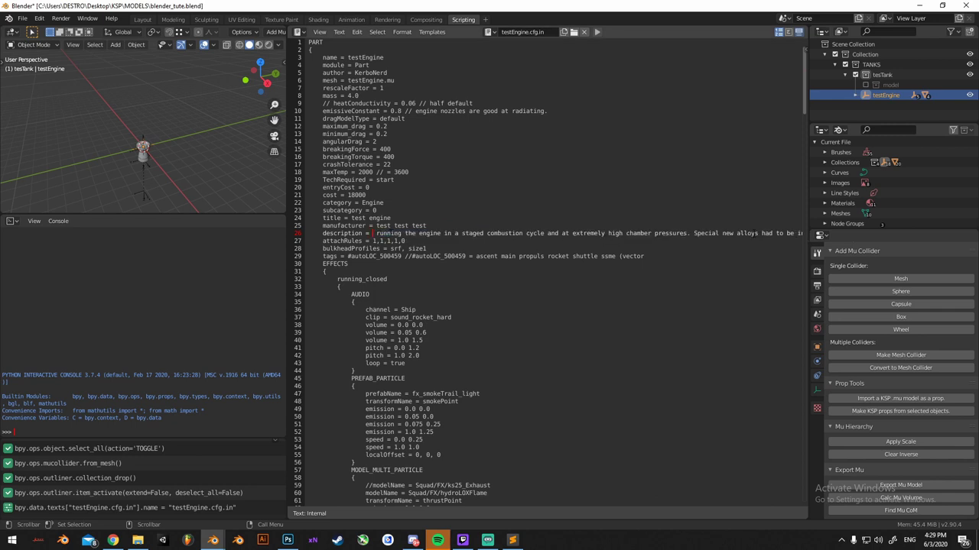
left_click_drag(759, 233, 373, 234)
key("BackSpace")
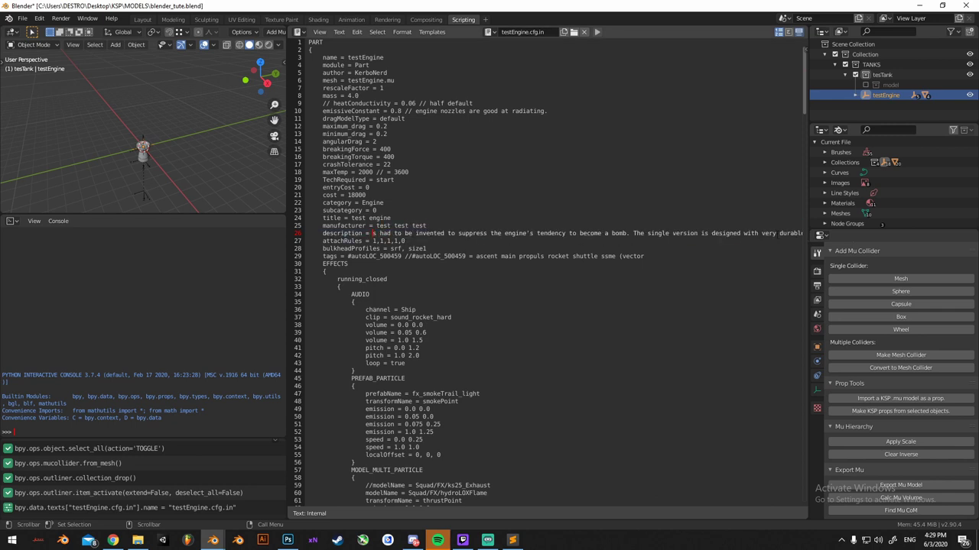
left_click_drag(779, 233, 373, 233)
key("BackSpace")
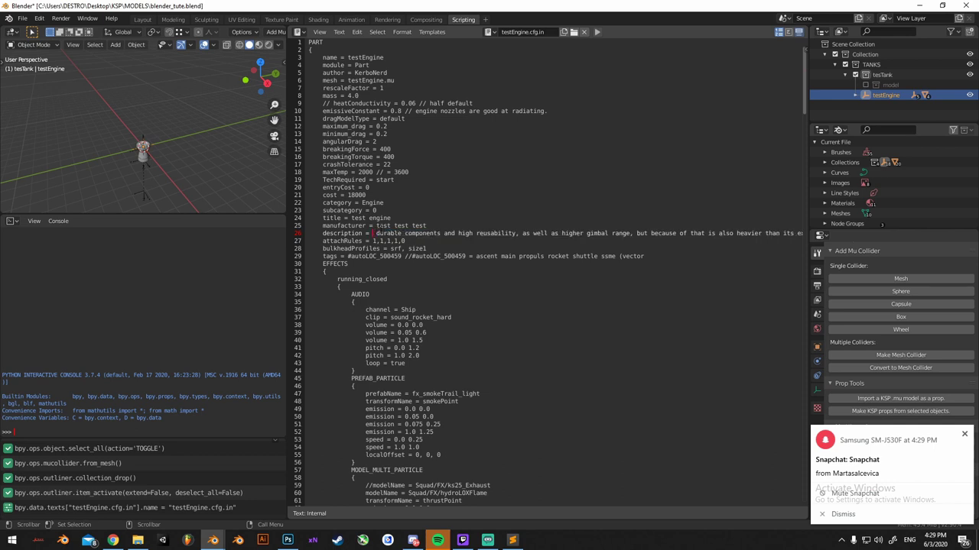
left_click_drag(781, 233, 373, 233)
key("BackSpace")
left_click_drag(575, 233, 370, 233)
type("test")
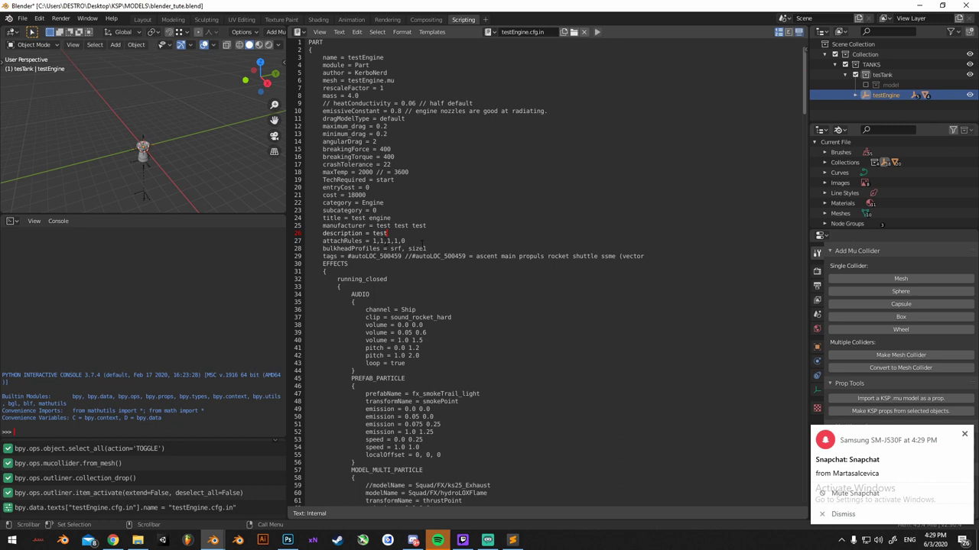
Insert a blank line between the tags line and the EFFECTS block
left_click(427, 248)
scroll(436, 245, "down", 2)
left_click(410, 218)
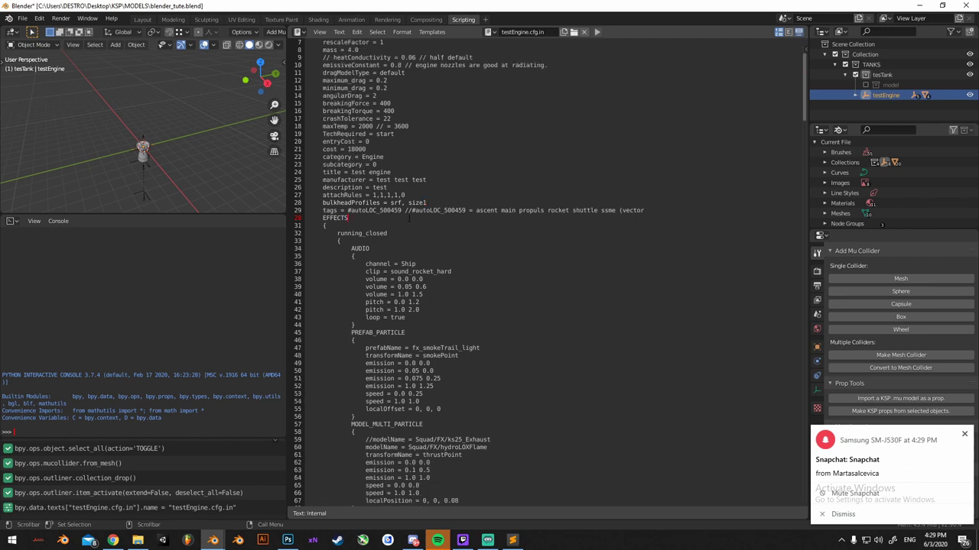
scroll(386, 224, "down", 1)
left_click(664, 189)
key("Return")
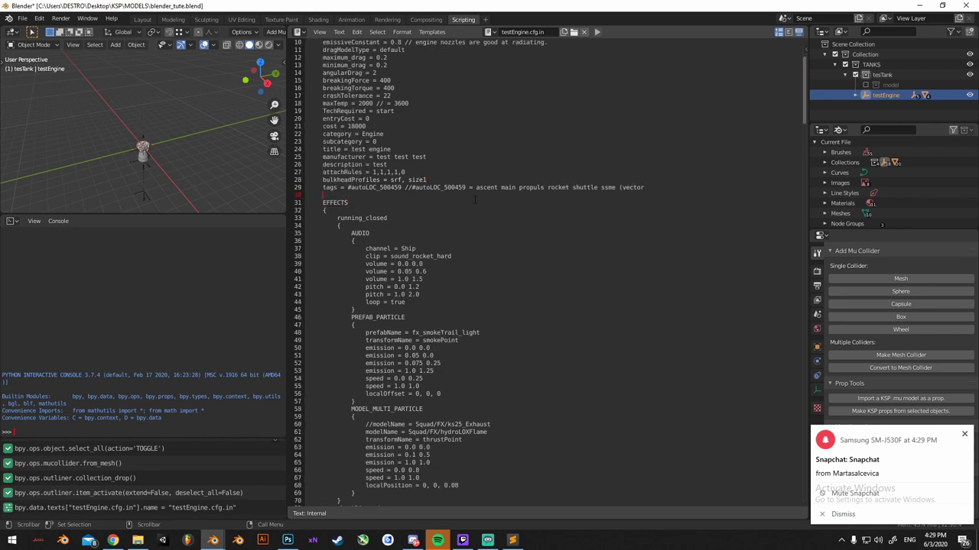
Examine the running_closed AUDIO block inside EFFECTS and highlight its clip value, sound_rocket_hard
left_click(444, 203)
left_click(405, 210)
mouse_move(338, 218)
left_mouse_down()
mouse_move(386, 218)
mouse_move(338, 218)
left_mouse_up()
left_click(387, 218)
left_click(397, 222)
left_click(388, 227)
left_click(451, 256)
double_click(442, 257)
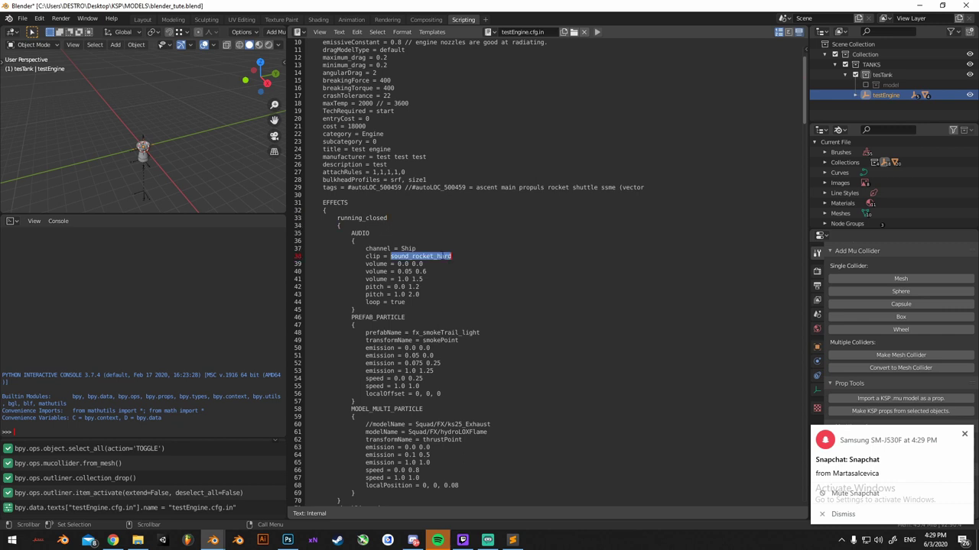
left_click(137, 540)
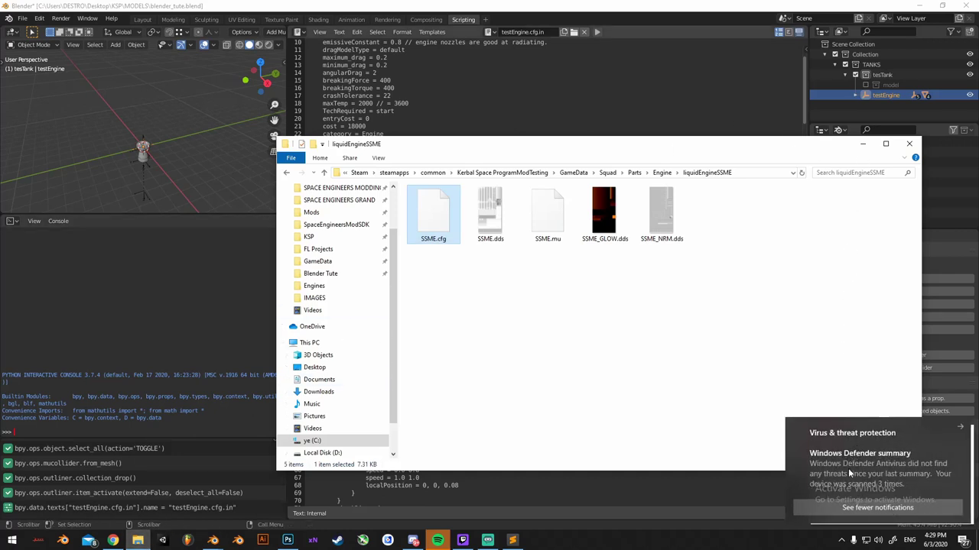
left_click(862, 144)
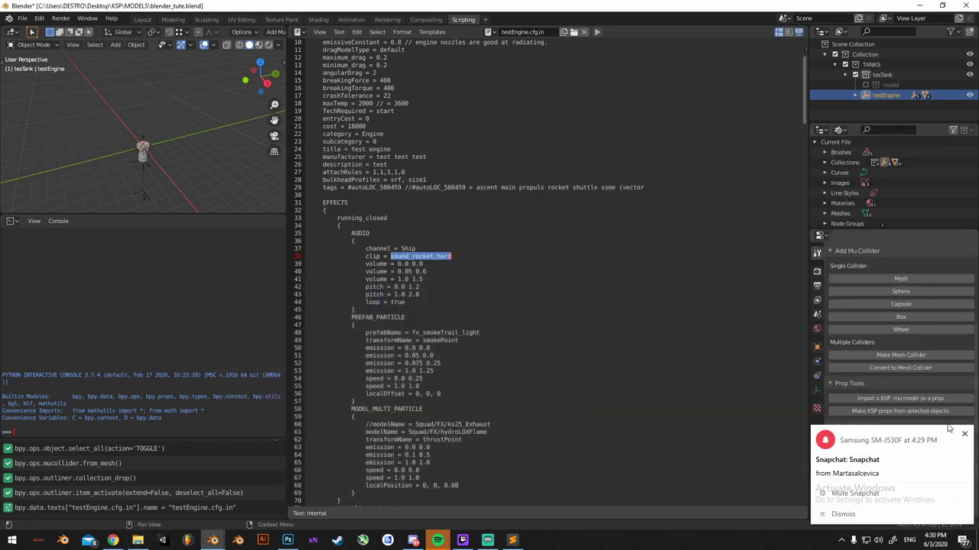
Examine the three volume curve lines in the running_closed AUDIO block, keeping the second one at 0.05 0.6
left_click(450, 278)
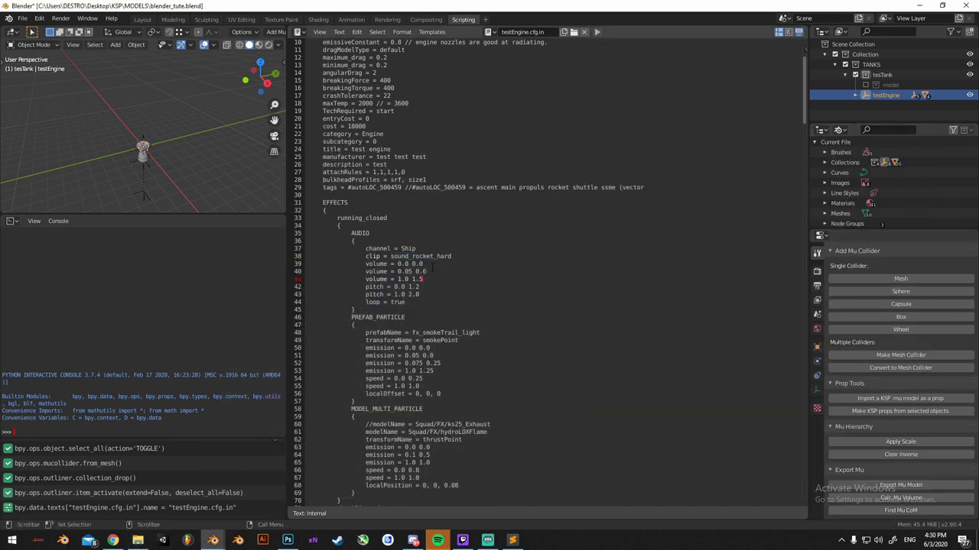
left_click_drag(366, 272, 415, 271)
left_click(386, 271)
double_click(378, 279)
double_click(380, 264)
double_click(401, 264)
double_click(417, 263)
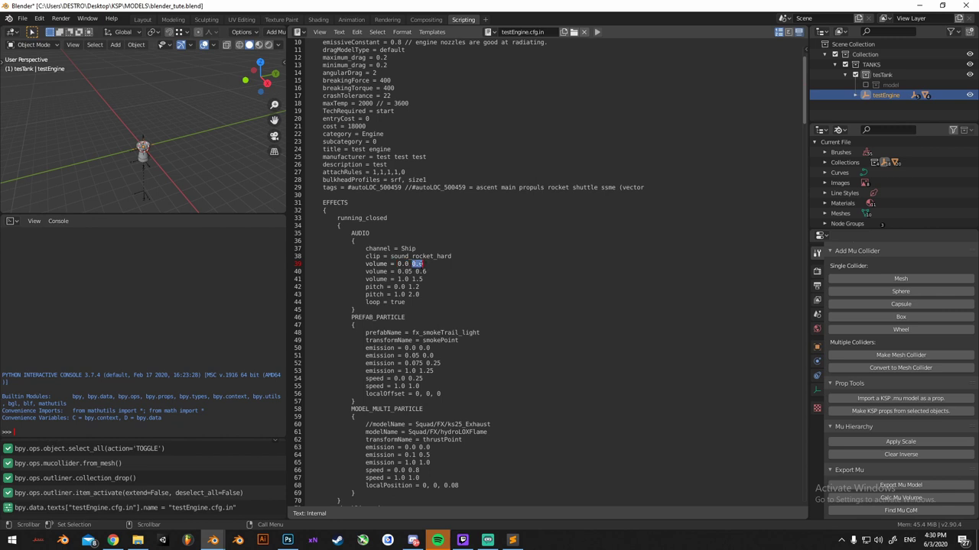
double_click(378, 272)
key("BackSpace")
type("6")
double_click(385, 279)
left_click_drag(398, 280, 424, 280)
left_click(427, 280)
Examine the pitch and loop lines at the end of the running_closed AUDIO block
left_click_drag(420, 294, 378, 295)
left_click(400, 294)
key("Down")
key("Down")
left_click(439, 302)
scroll(441, 294, "down", 3)
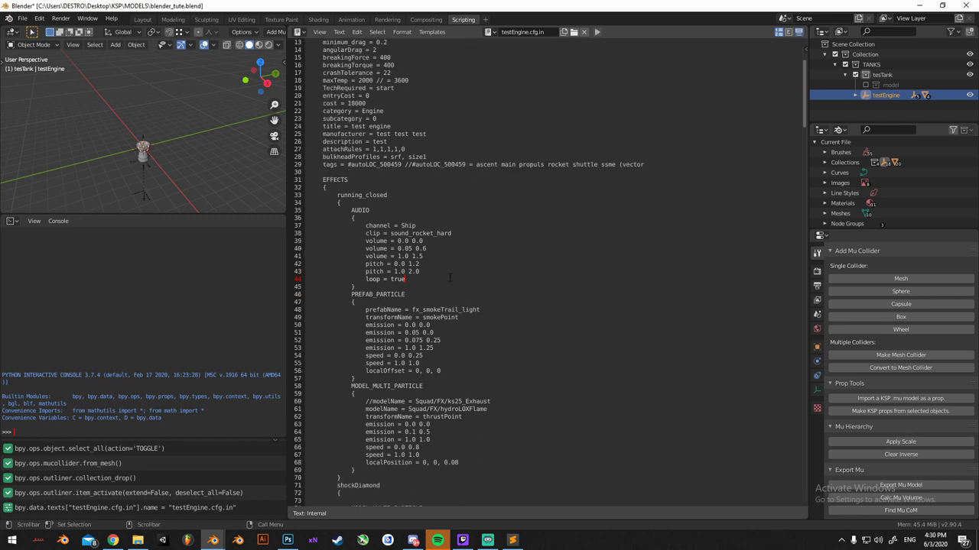
Examine the PREFAB_PARTICLE block under running_closed and highlight its prefabName value, fx_smokeTrail_light
double_click(442, 247)
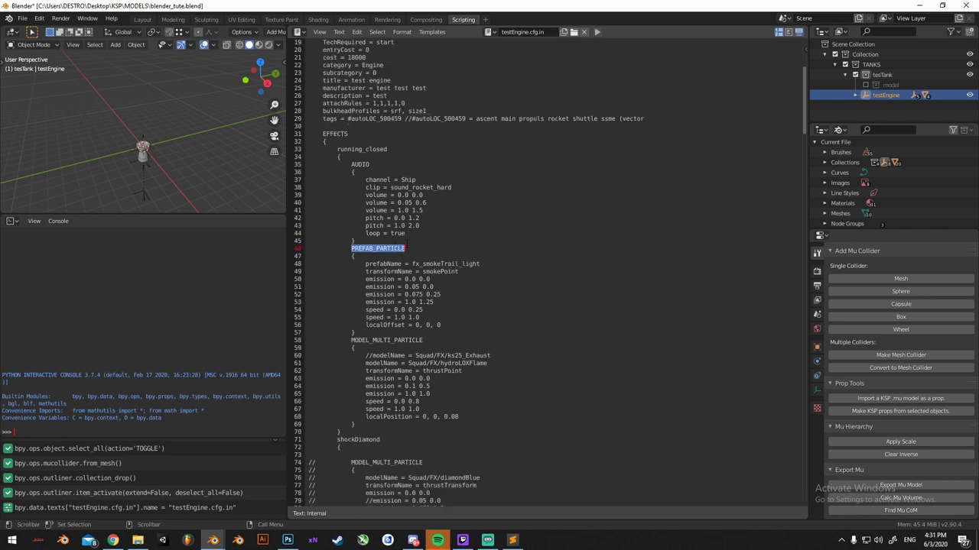
left_click(442, 246)
double_click(425, 263)
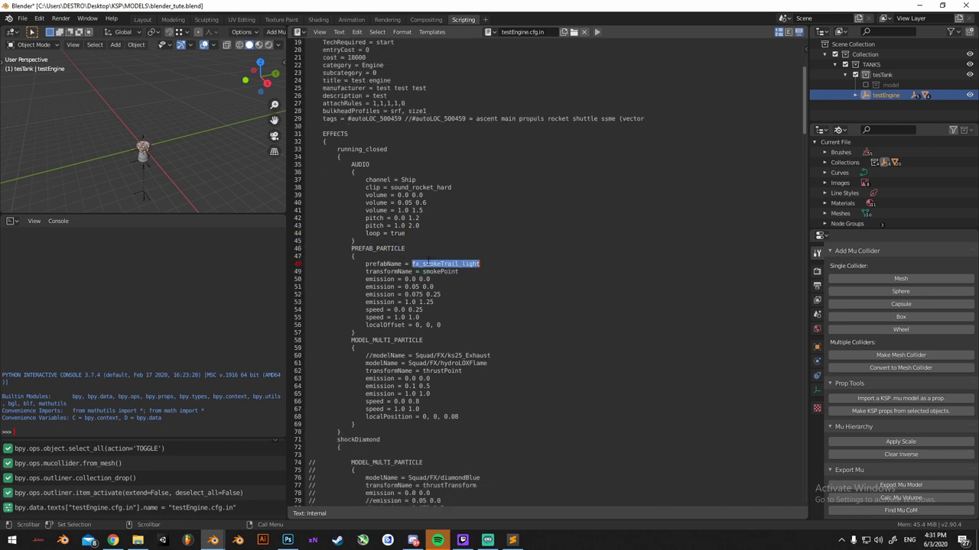
left_click(467, 273)
double_click(425, 264)
Switch to File Explorer, look through the particle effect files in GameData's Squad/FX folder, and return to Blender
left_click(137, 541)
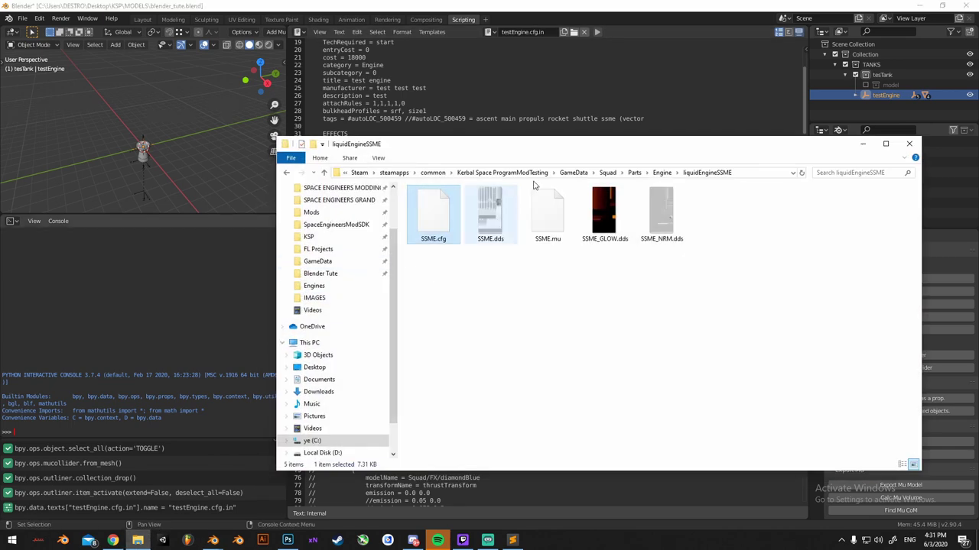
left_click(607, 172)
double_click(445, 259)
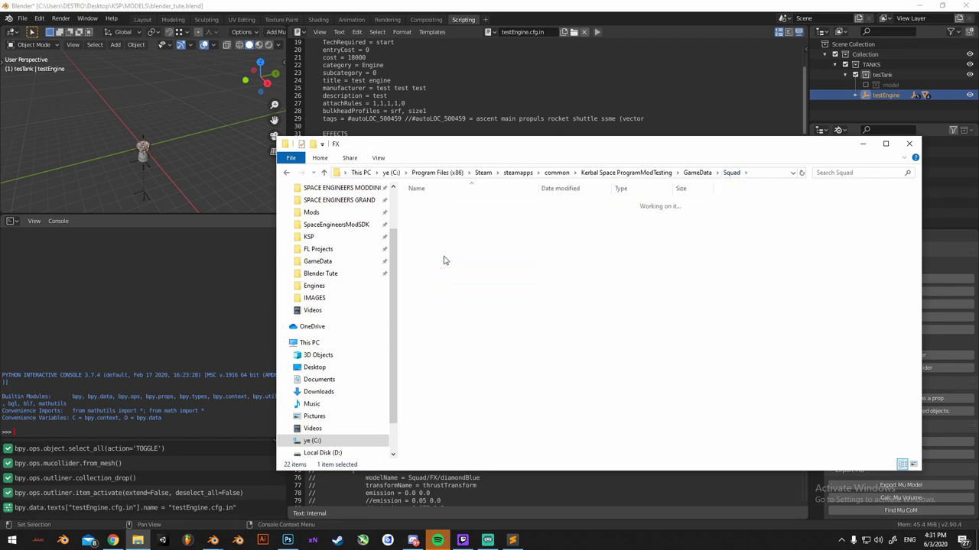
left_click(443, 278)
scroll(474, 305, "down", 1)
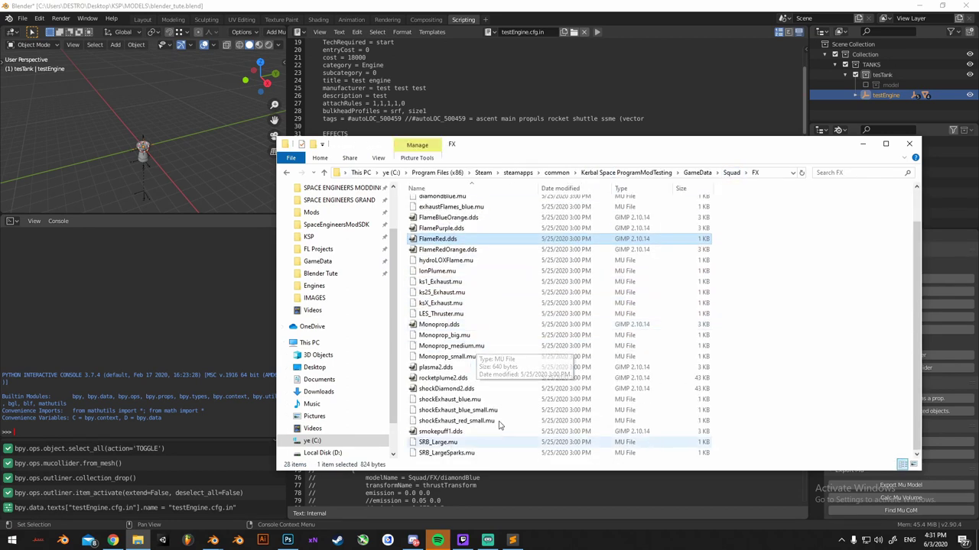
scroll(503, 359, "up", 1)
left_click(863, 144)
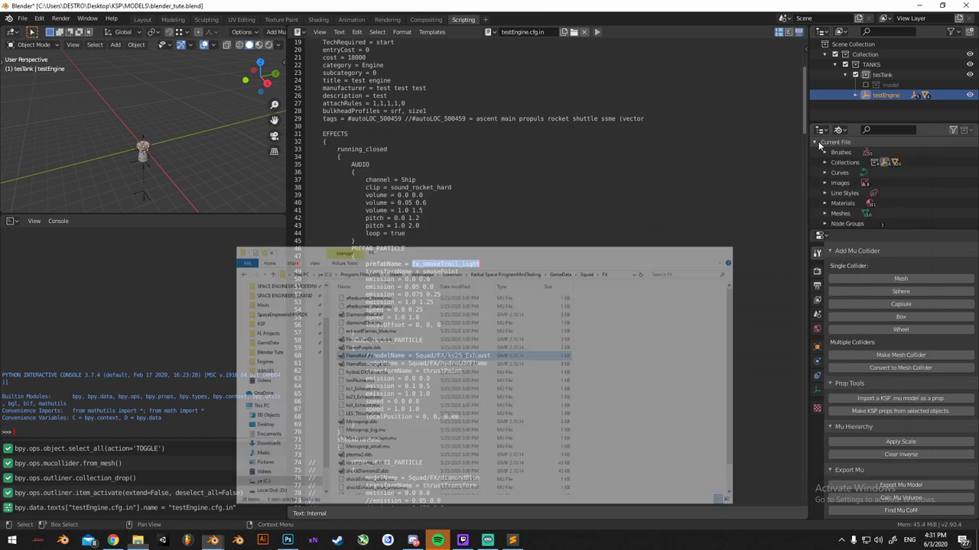
Highlight transformName in the smoke PREFAB_PARTICLE block and enlarge the 3D viewport for a close view of the engine
left_click(443, 271)
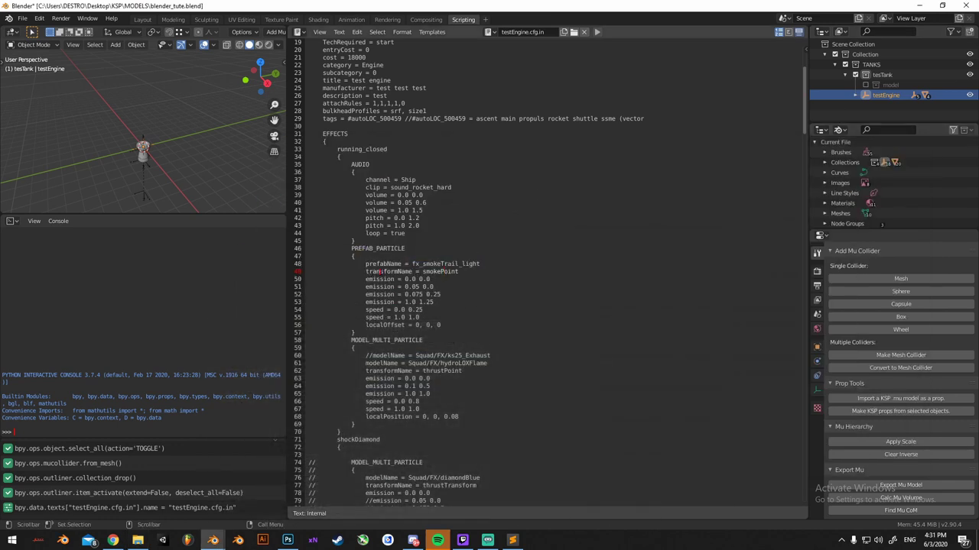
double_click(380, 272)
scroll(137, 164, "up", 6)
middle_click_drag(152, 169, 169, 139)
left_click_drag(167, 214, 162, 351)
scroll(179, 257, "up", 2)
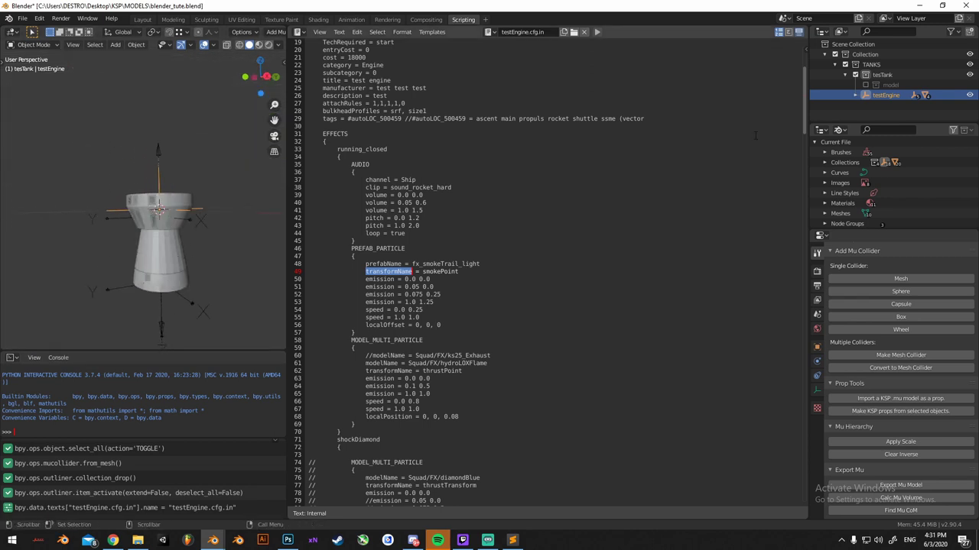
Enlarge the outliner and expand testEngine through hull, gimbalTransform and nozzle to list the nozzle's child objects
left_click(855, 95)
scroll(872, 107, "down", 1)
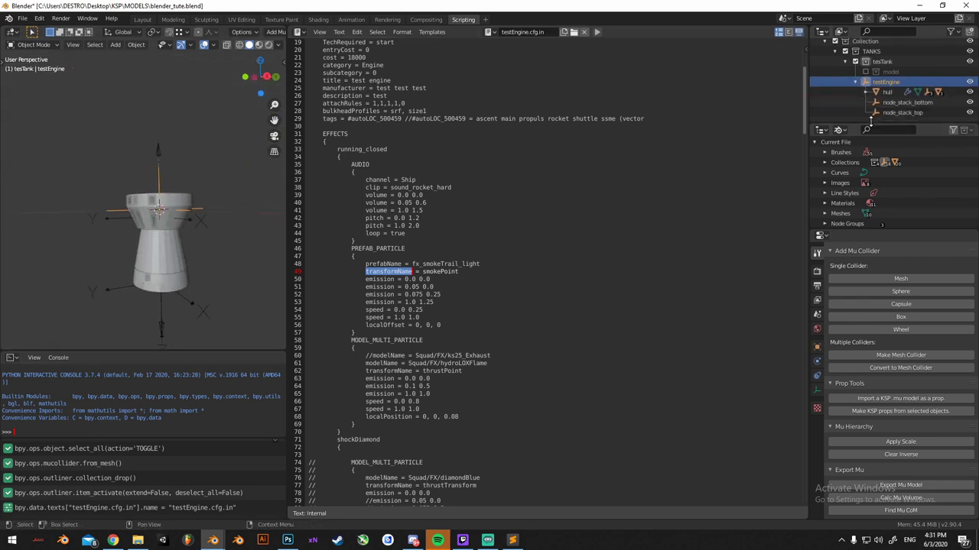
left_click_drag(870, 122, 872, 167)
left_click(875, 104)
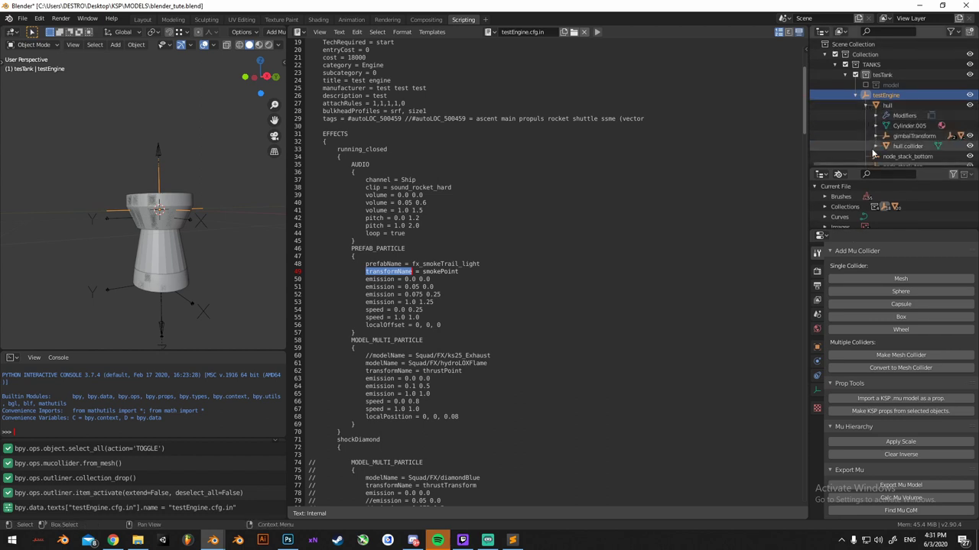
scroll(876, 150, "down", 1)
left_click(876, 137)
scroll(878, 141, "down", 1)
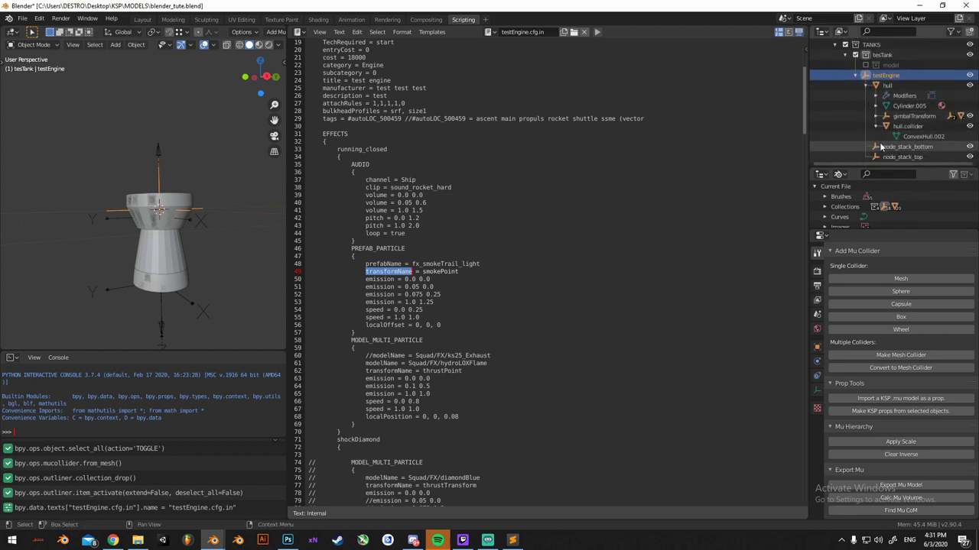
left_click(876, 127)
scroll(878, 130, "up", 1)
left_click(876, 127)
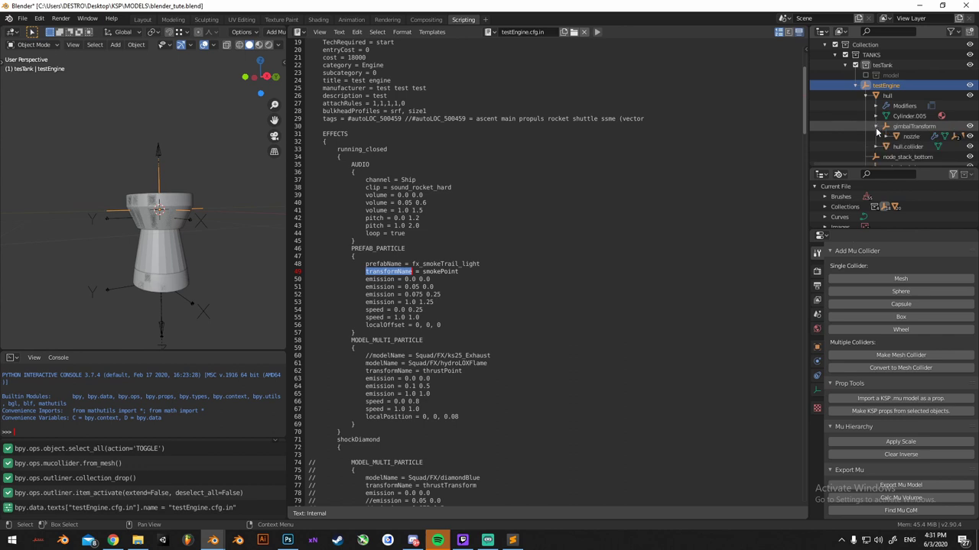
left_click(885, 136)
scroll(887, 137, "down", 1)
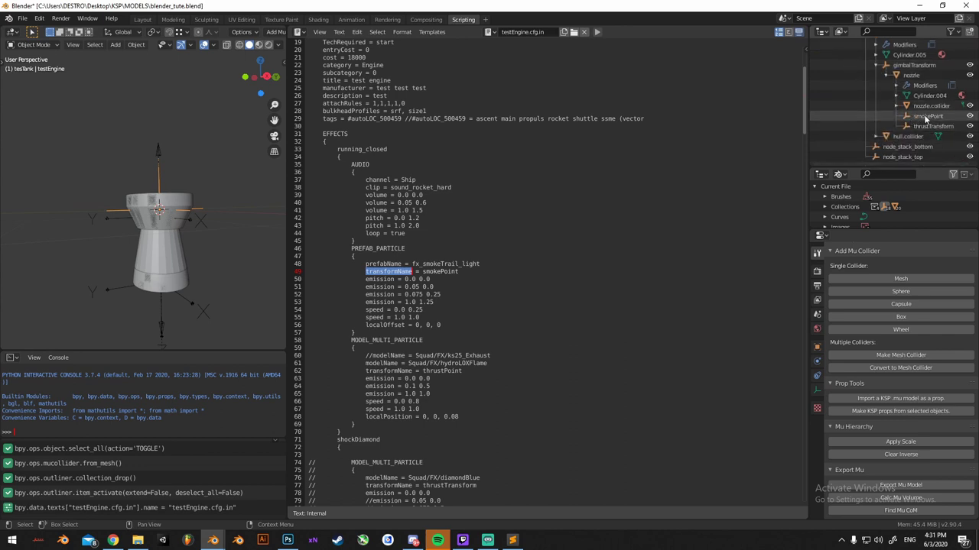
Select smokePoint and thrustTransform in turn and inspect the thrustTransform axes at the nozzle exit
left_click(925, 118)
left_click(926, 126)
middle_click_drag(218, 235, 212, 200)
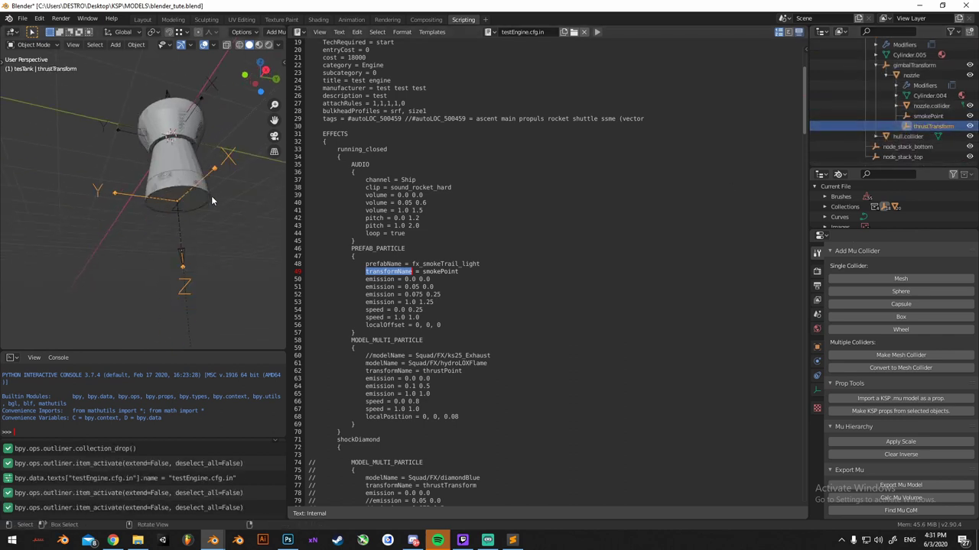
scroll(211, 198, "up", 2)
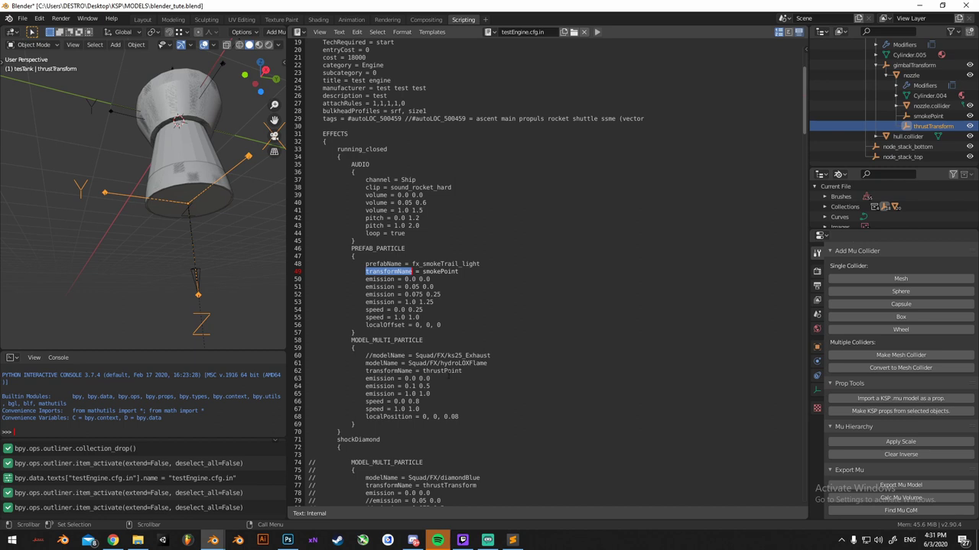
Change the transformName in the running_closed MODEL_MULTI_PARTICLE block to thrustTransform
double_click(443, 371)
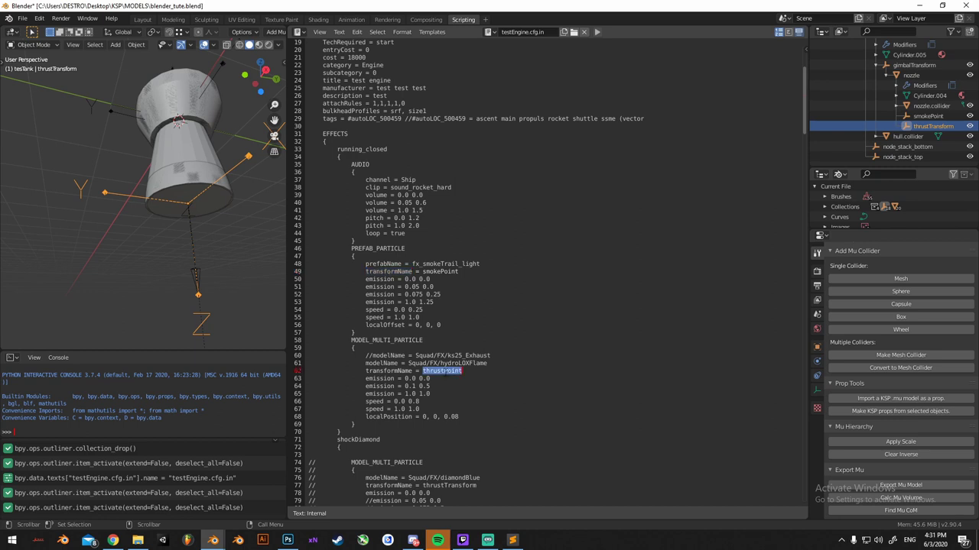
type("thrustTransform")
left_click(445, 379)
double_click(454, 371)
Examine the flame modelName value Squad/FX/hydroLOXFlame and the smoke prefabName value in the running_closed block
left_click_drag(504, 366, 409, 364)
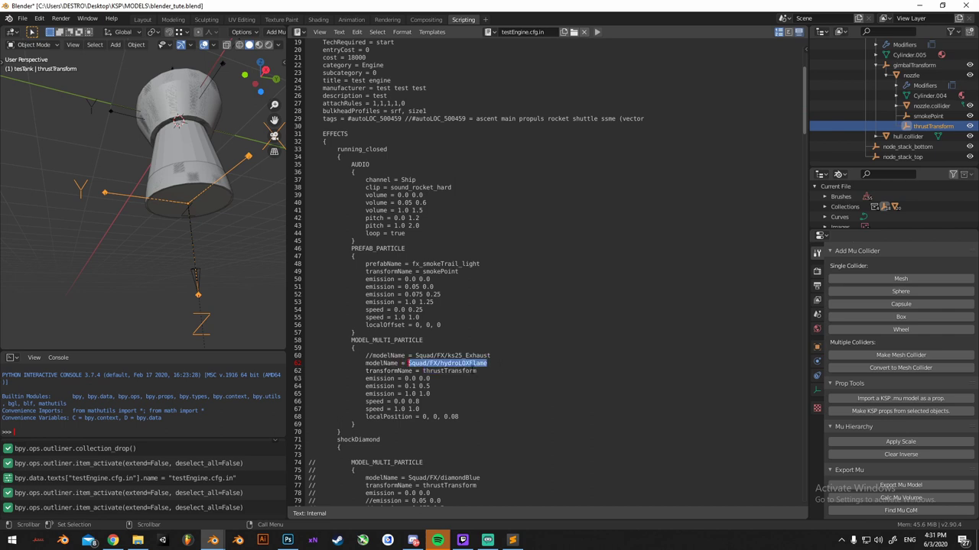
middle_click_drag(199, 222, 186, 244)
scroll(458, 286, "down", 3)
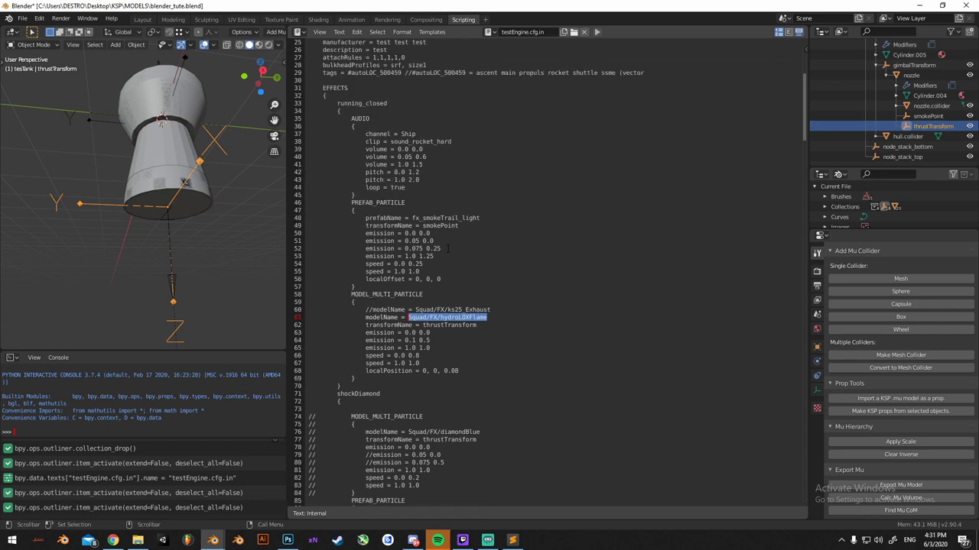
left_click(447, 223)
double_click(450, 219)
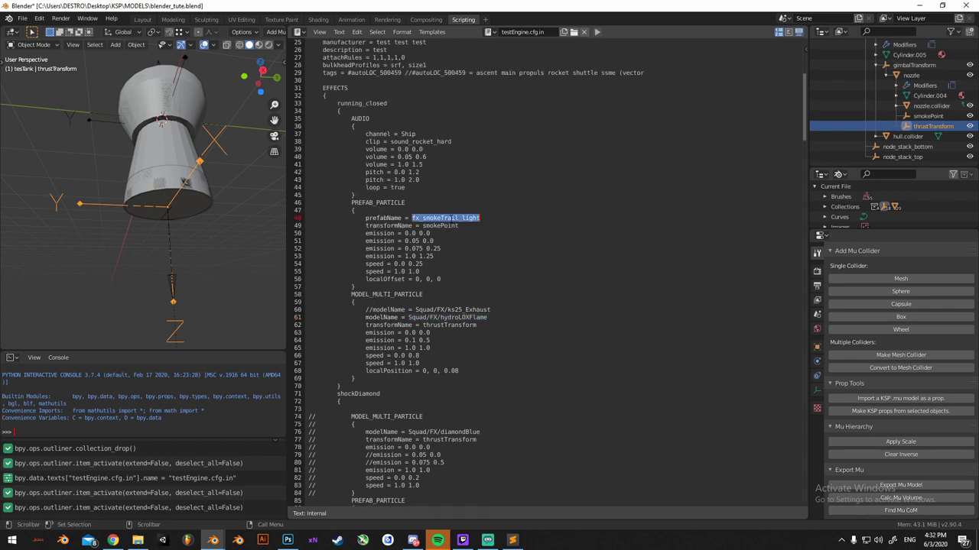
Select the smokePoint empty below the engine in the 3D viewport
scroll(162, 285, "down", 5)
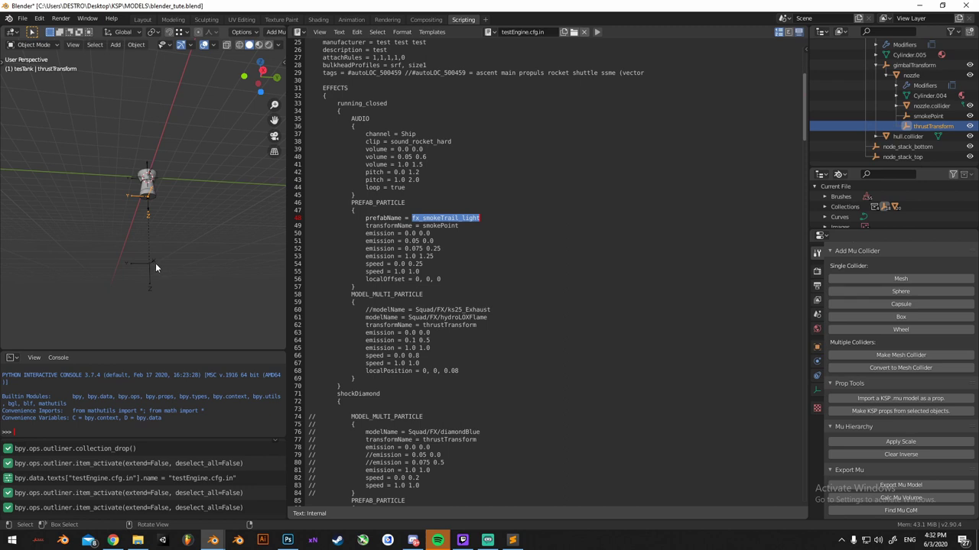
left_click(156, 263)
middle_click_drag(166, 282, 184, 222)
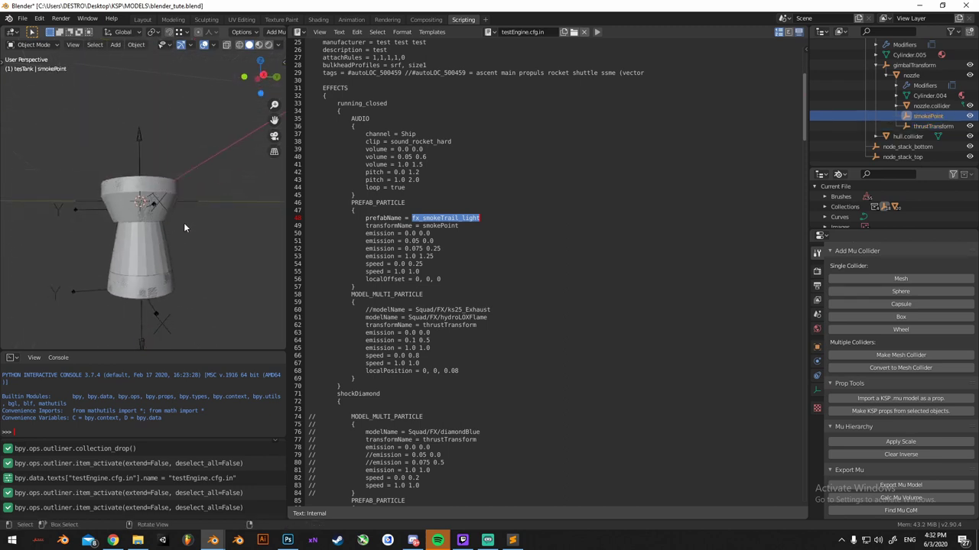
Examine the emission, speed and localOffset lines in the running_closed particle blocks
left_click(458, 302)
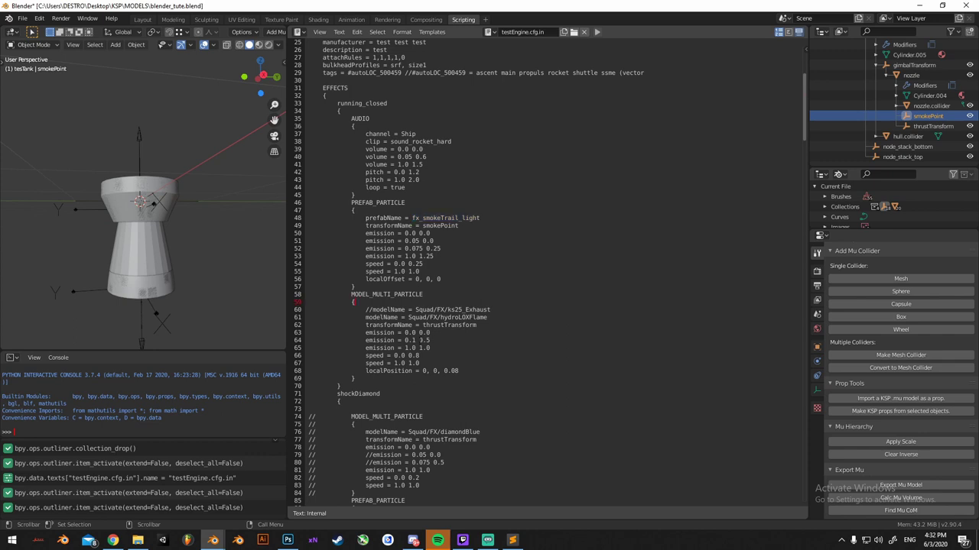
left_click(385, 340)
scroll(434, 293, "up", 1)
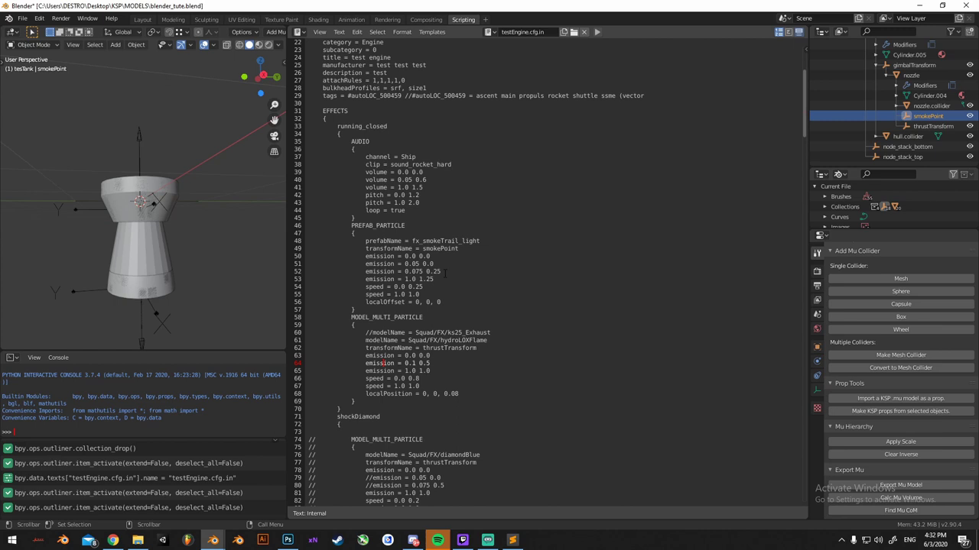
left_click(395, 286)
left_click(426, 292)
left_click(405, 276)
left_click_drag(408, 272, 410, 269)
left_click(428, 302)
scroll(382, 306, "down", 4)
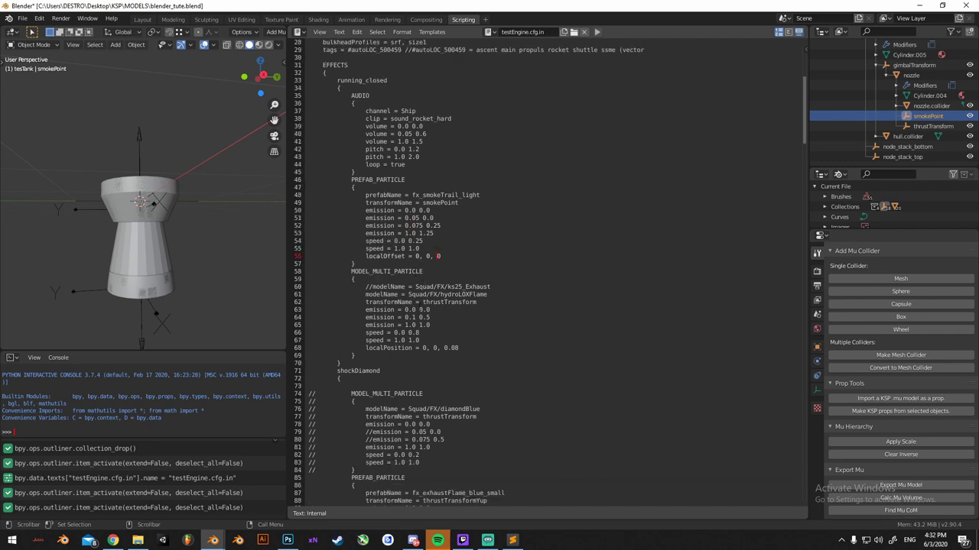
Examine the shockDiamond block and the modelName in its commented-out MODEL_MULTI_PARTICLE section
left_click(382, 312)
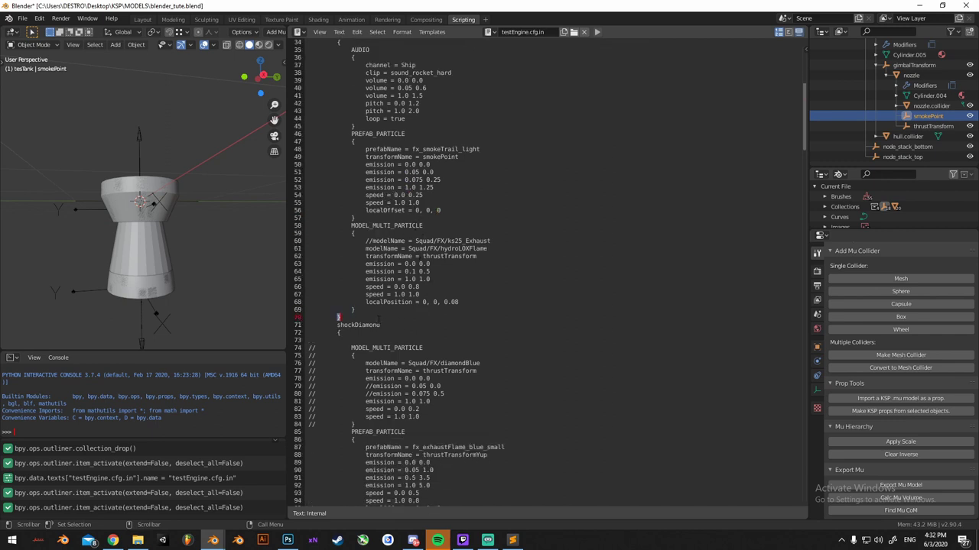
double_click(358, 324)
scroll(435, 312, "down", 2)
key("Down")
scroll(451, 302, "down", 2)
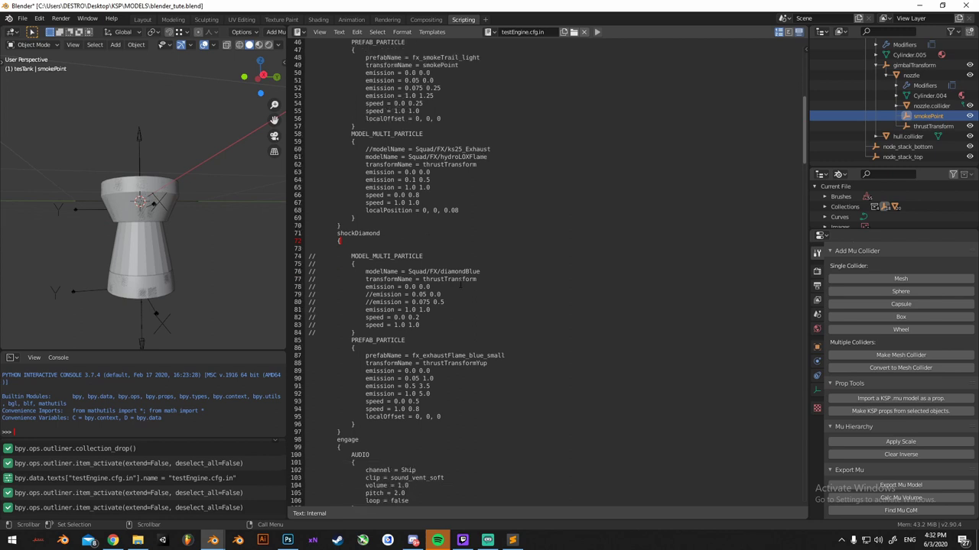
scroll(428, 267, "up", 2)
scroll(412, 271, "up", 8)
scroll(398, 276, "down", 8)
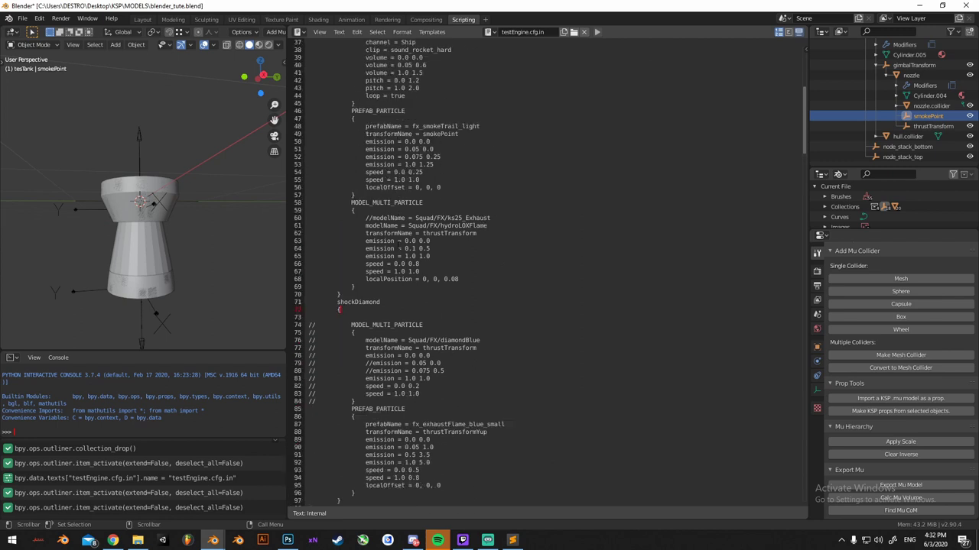
double_click(388, 279)
scroll(413, 275, "down", 2)
left_click(439, 271)
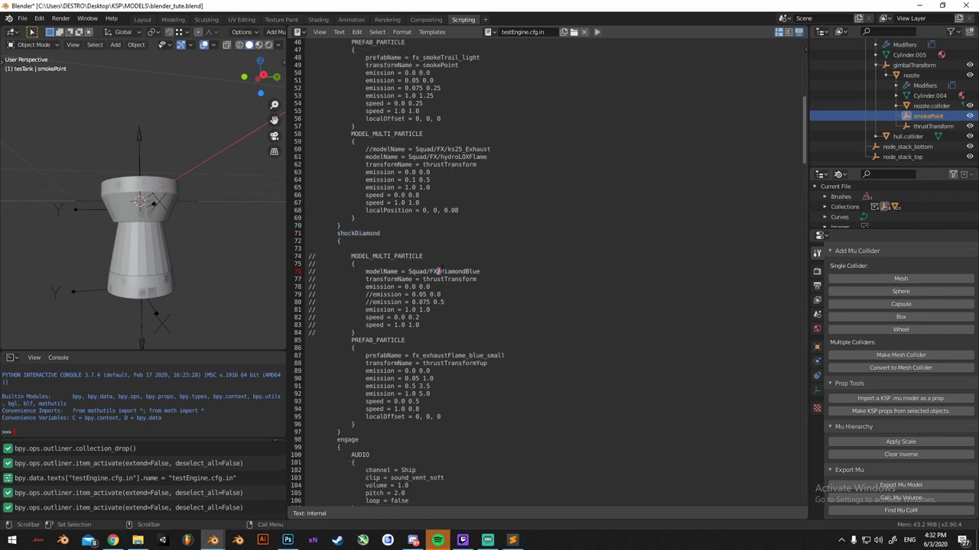
double_click(442, 272)
Copy thrustTransform from the commented-out section over the transformName value in the shockDiamond PREFAB_PARTICLE block
double_click(443, 279)
left_click(442, 288)
double_click(451, 280)
key("ctrl+c")
double_click(455, 363)
key("ctrl+v")
left_click(471, 372)
scroll(474, 363, "down", 2)
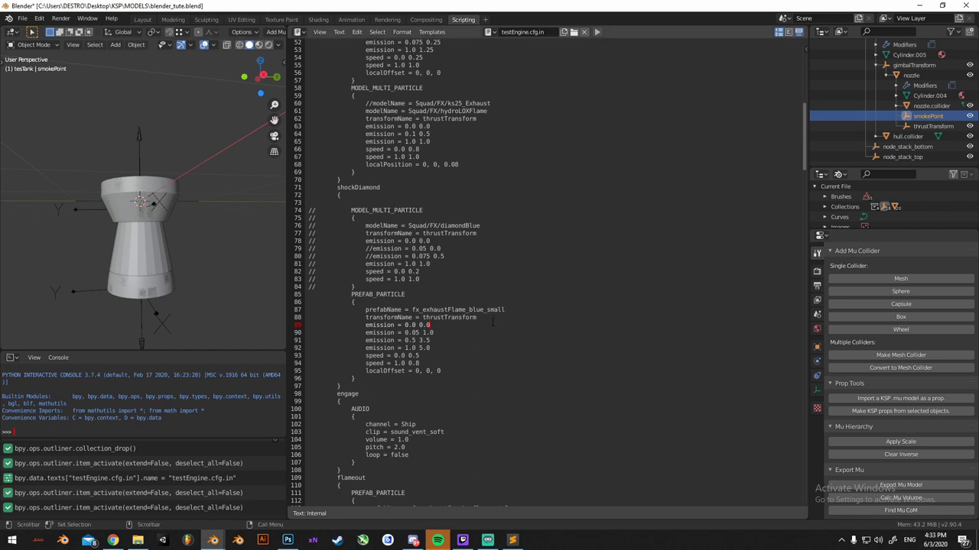
scroll(489, 306, "down", 3)
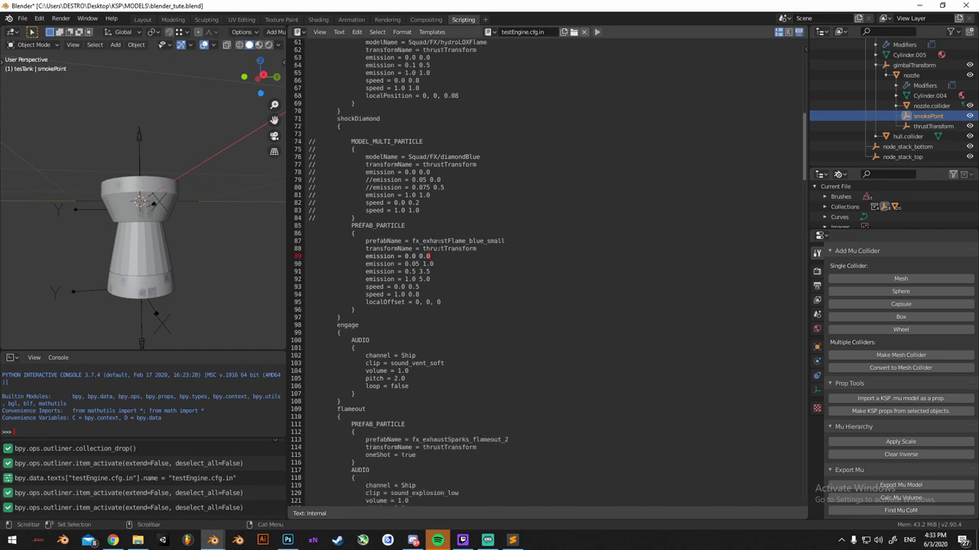
Examine the engage block in EFFECTS, including the clip, volume and pitch lines of its AUDIO section
scroll(436, 245, "down", 3)
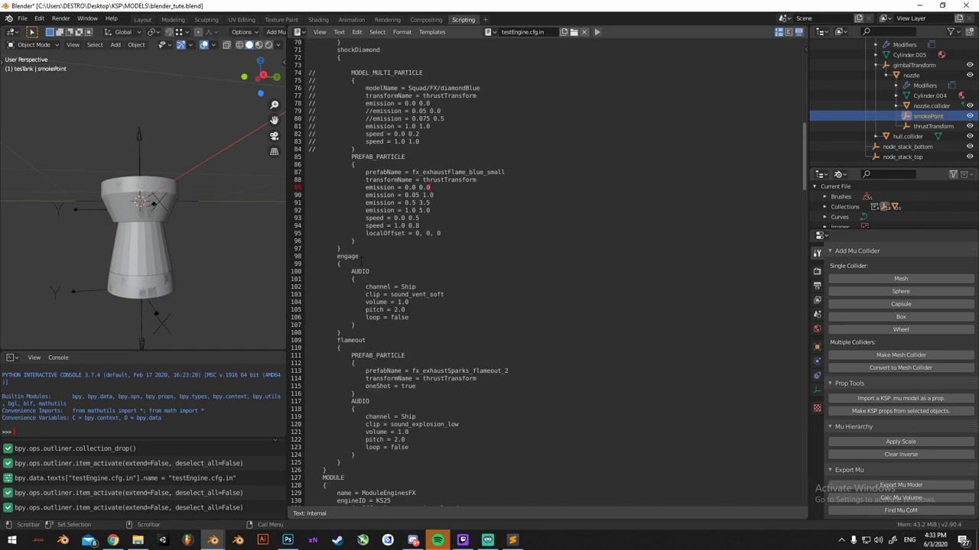
double_click(357, 257)
left_click(370, 273)
double_click(360, 272)
left_click(361, 257)
double_click(343, 257)
left_click_drag(364, 324, 308, 271)
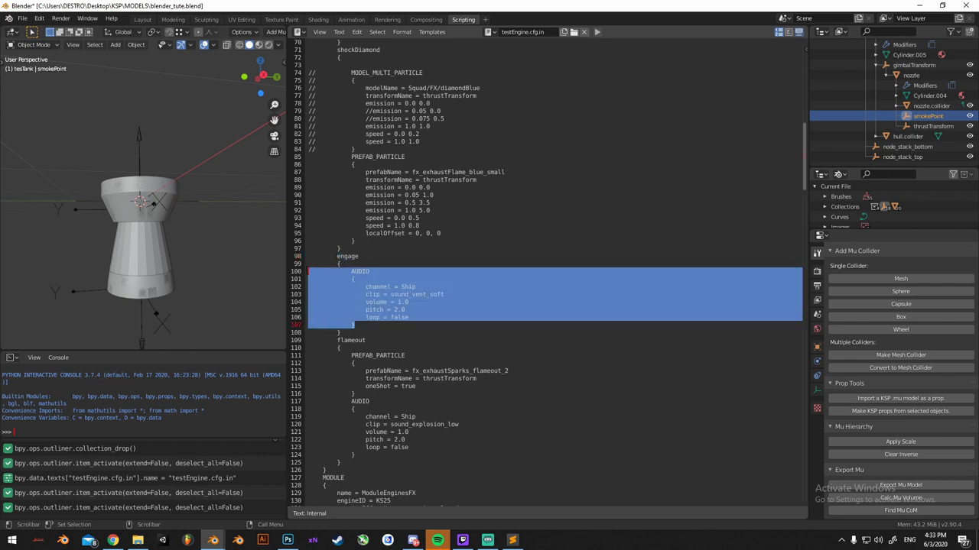
left_click(424, 325)
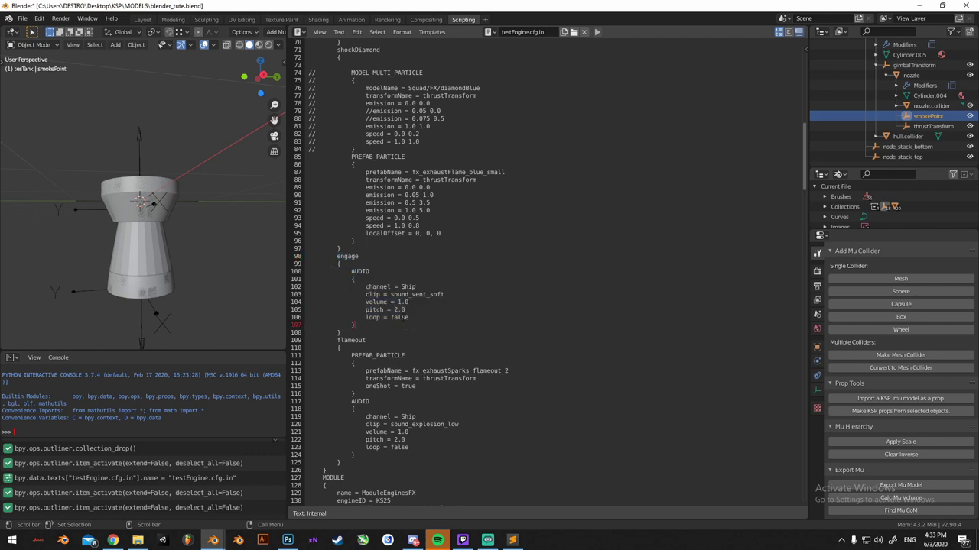
key("Down")
left_click(404, 310)
left_click(411, 303)
left_click(405, 280)
Examine the flameout block's prefabName, transformName, oneShot and AUDIO settings
scroll(415, 300, "down", 2)
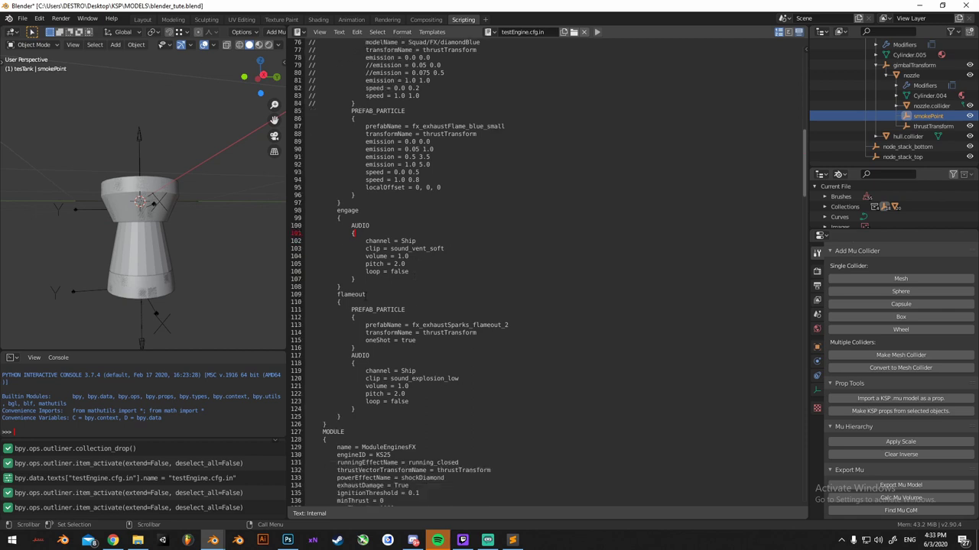
double_click(363, 294)
double_click(489, 324)
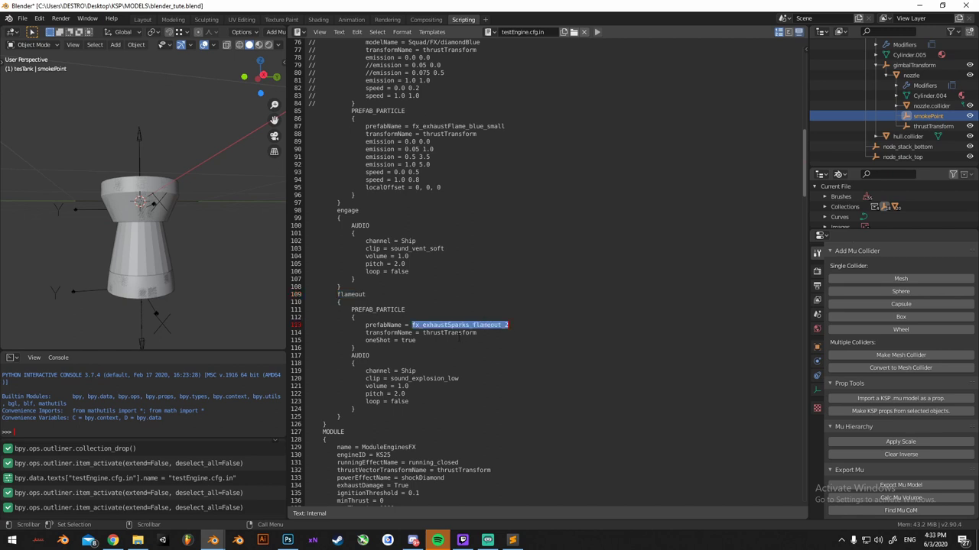
left_click(430, 340)
double_click(450, 332)
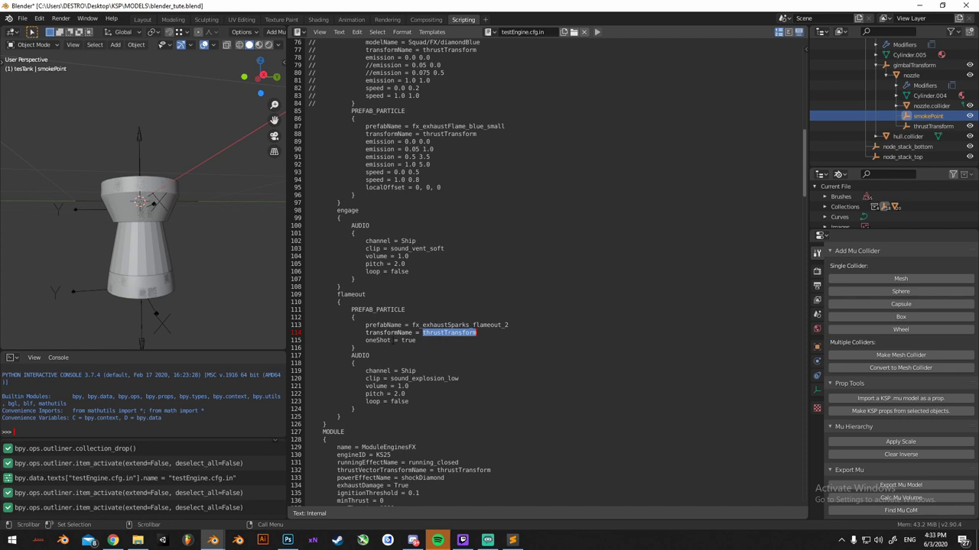
double_click(408, 341)
left_click(437, 344)
double_click(408, 371)
left_click(406, 393)
Examine the name and engineID lines of the ModuleEnginesFX module and skim the modules that follow it
scroll(412, 370, "down", 3)
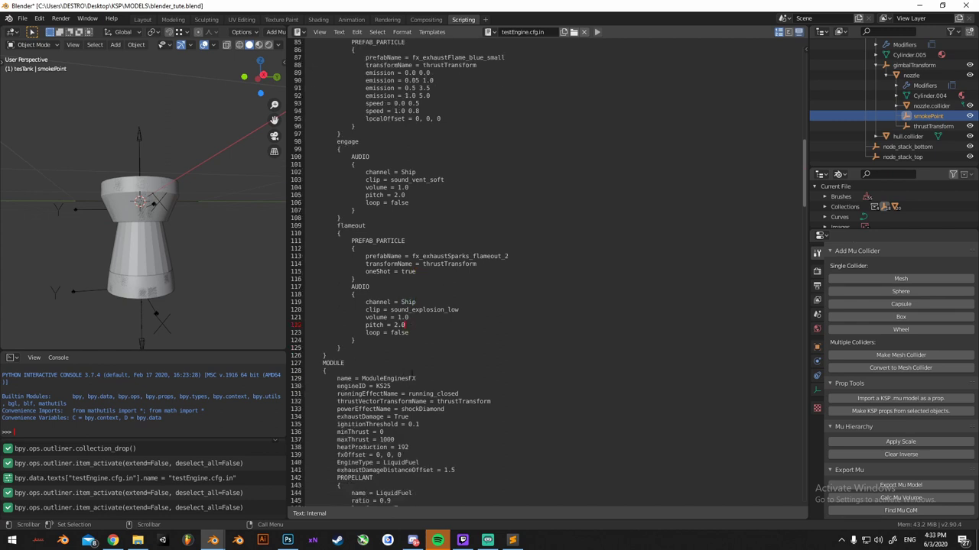
scroll(457, 364, "down", 6)
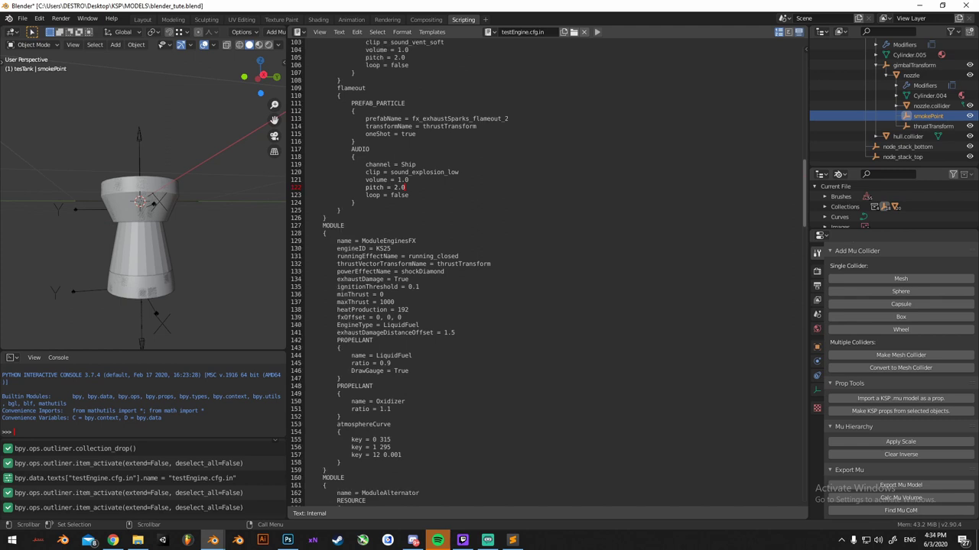
left_click_drag(343, 466, 438, 220)
left_click(438, 222)
double_click(404, 241)
double_click(418, 241)
left_click(417, 241)
double_click(400, 240)
double_click(382, 248)
left_click(391, 249)
scroll(391, 249, "down", 1)
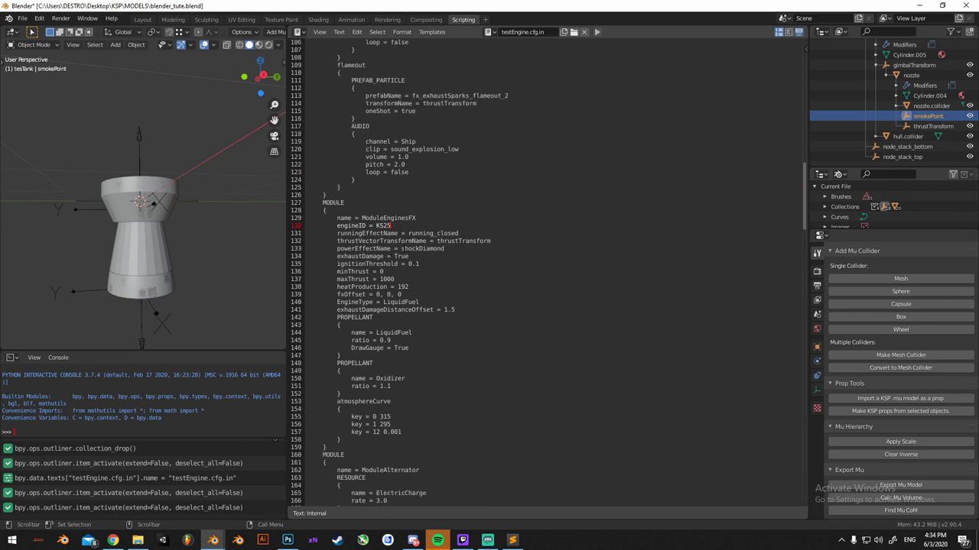
scroll(452, 292, "down", 10)
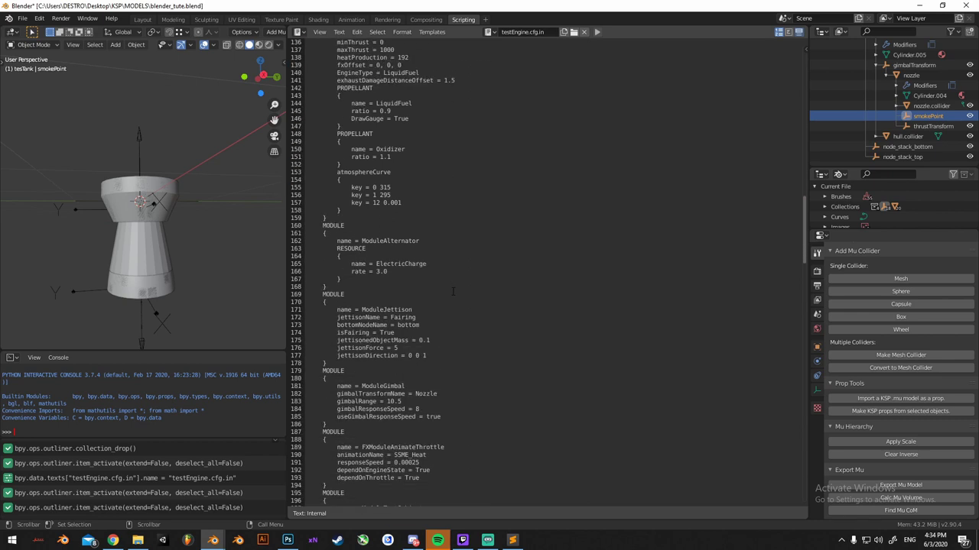
scroll(452, 291, "down", 4)
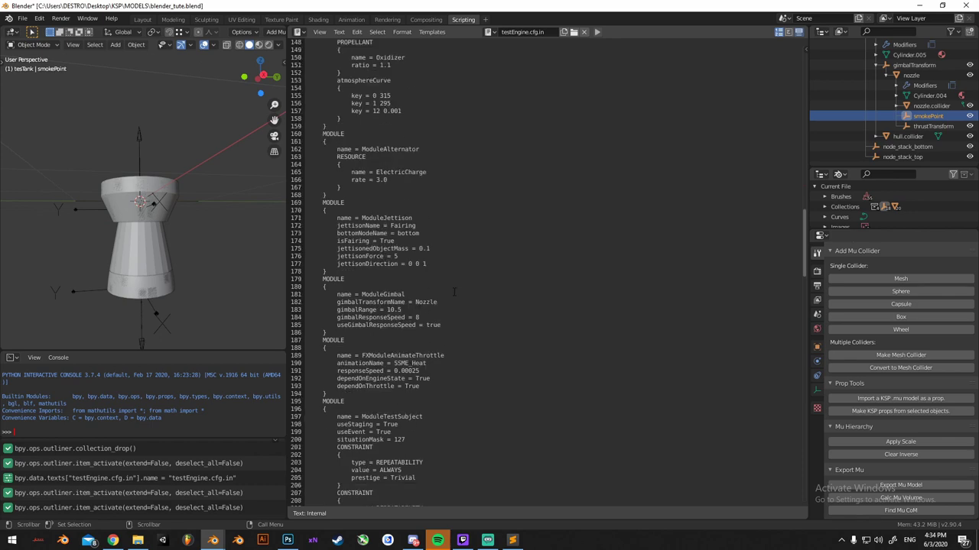
Trace the runningEffectName value back to the running_closed block in EFFECTS and review its audio and particle entries
scroll(454, 291, "up", 11)
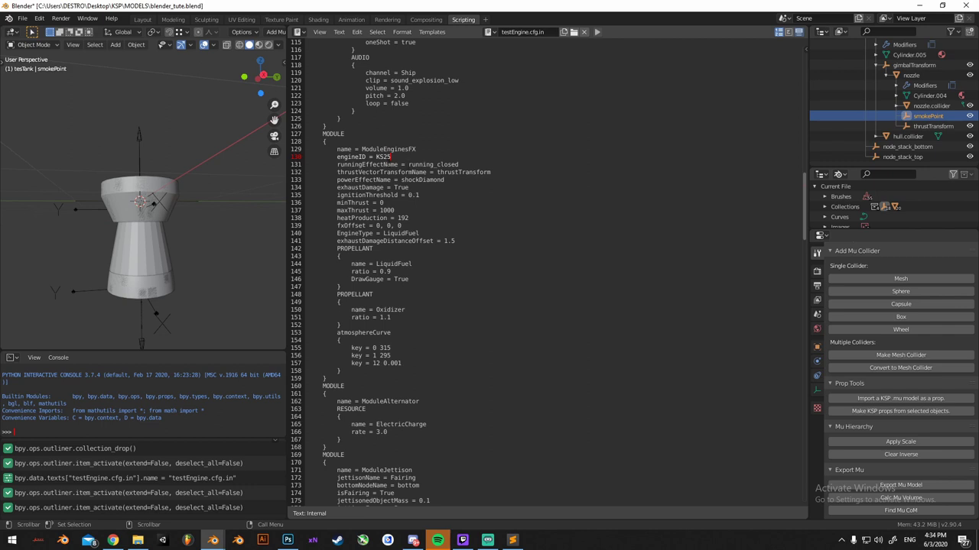
double_click(429, 165)
scroll(442, 185, "up", 9)
scroll(436, 195, "up", 20)
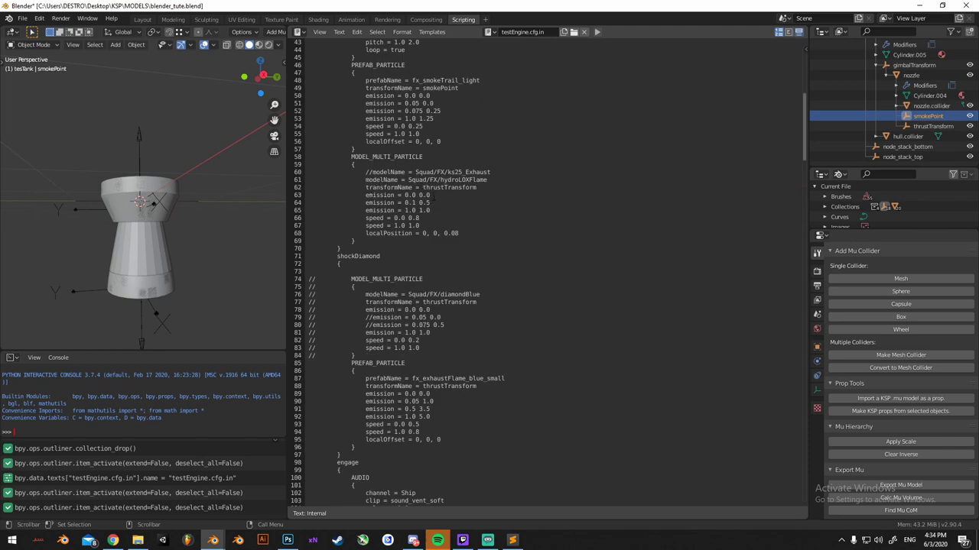
double_click(362, 194)
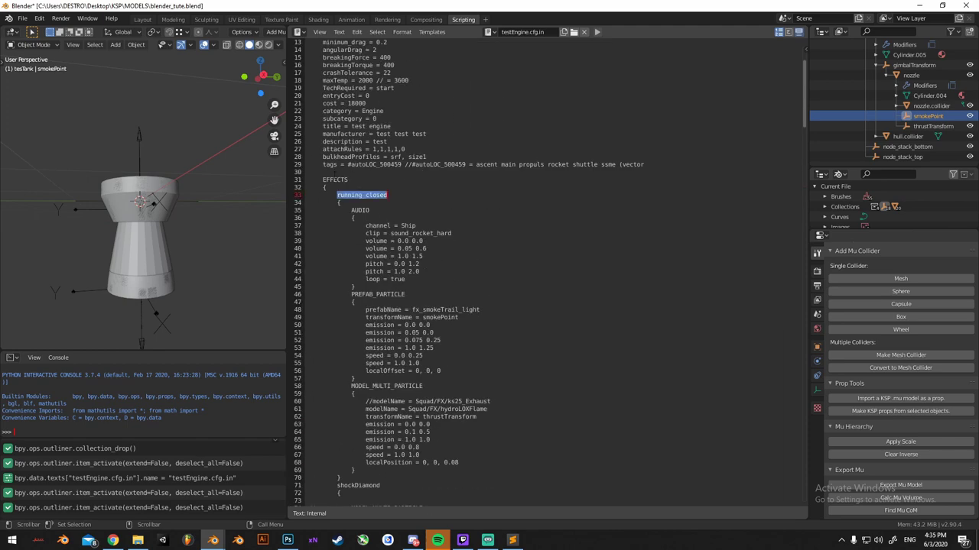
left_click_drag(308, 195, 338, 387)
left_click(339, 112)
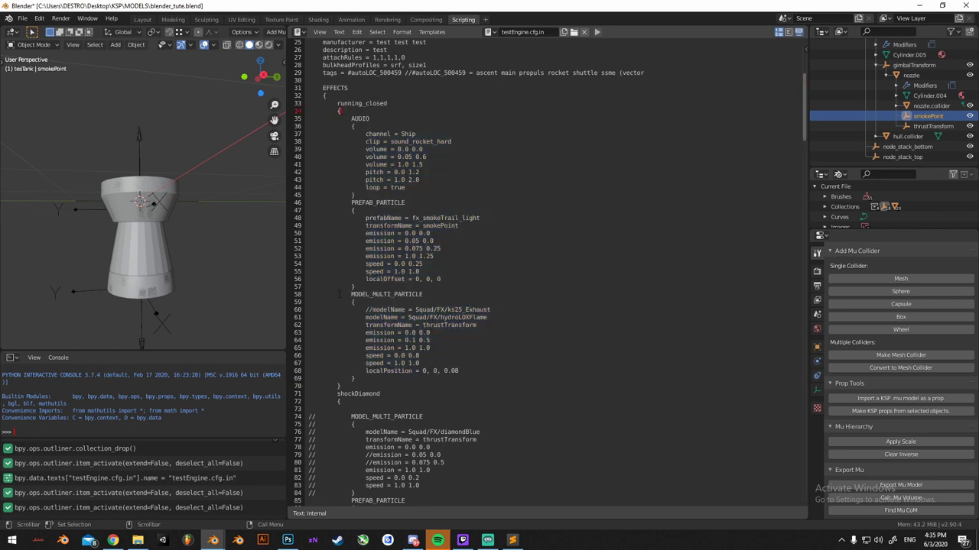
left_click(339, 386)
left_click(339, 112)
left_click(342, 386)
left_click_drag(341, 386, 309, 103)
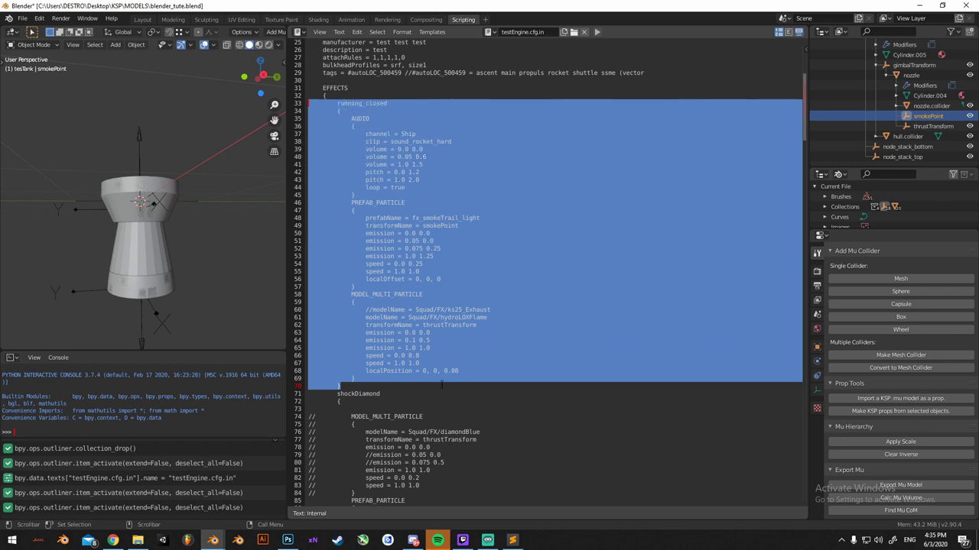
left_click(424, 166)
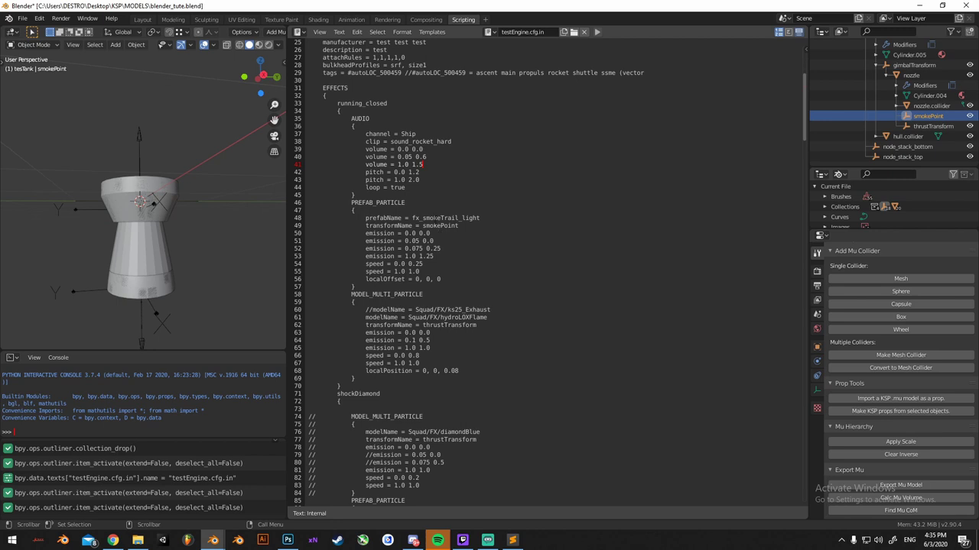
double_click(451, 218)
left_click(420, 271)
double_click(465, 317)
left_click(465, 333)
Set thrustVectorTransformName in the ModuleEnginesFX module to gimbalTransform and select the matching gimbalTransform empty in the engine hierarchy
scroll(437, 263, "down", 20)
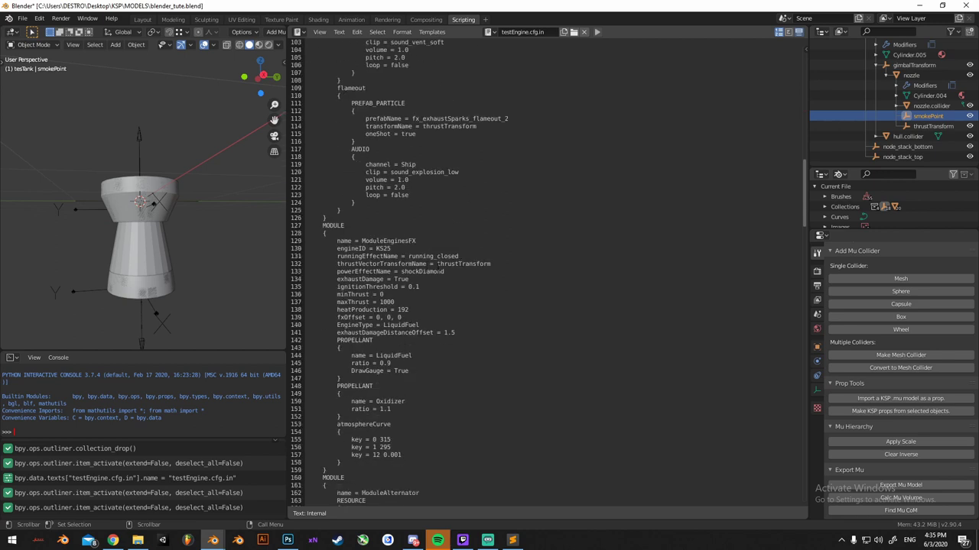
double_click(426, 256)
double_click(462, 264)
left_click(452, 264)
double_click(381, 264)
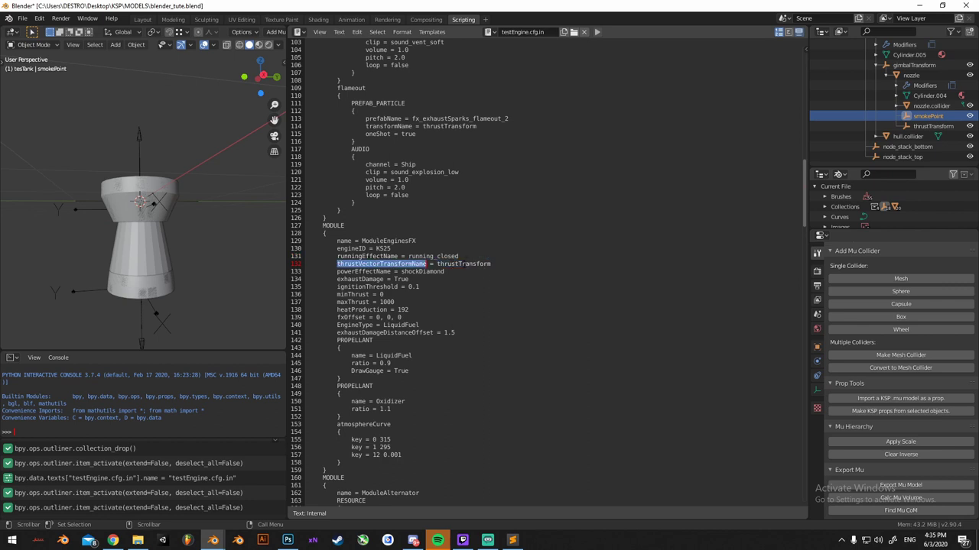
double_click(465, 264)
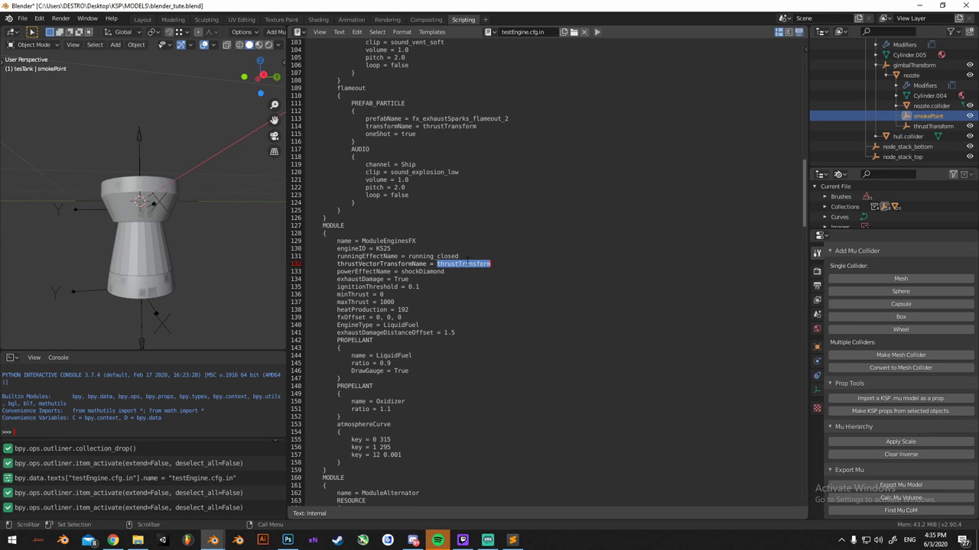
type("gimbalTransform")
left_click(916, 67)
scroll(906, 91, "up", 2)
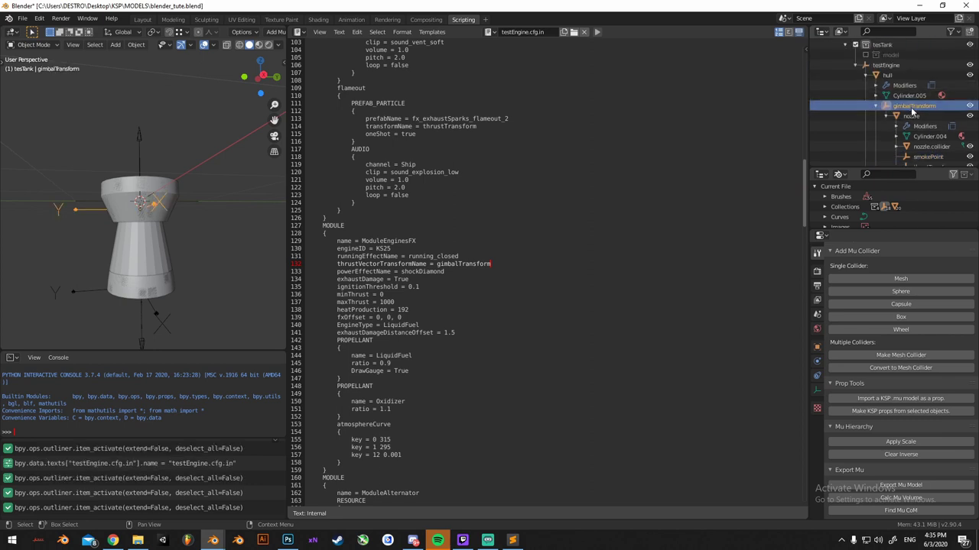
scroll(460, 183, "down", 1)
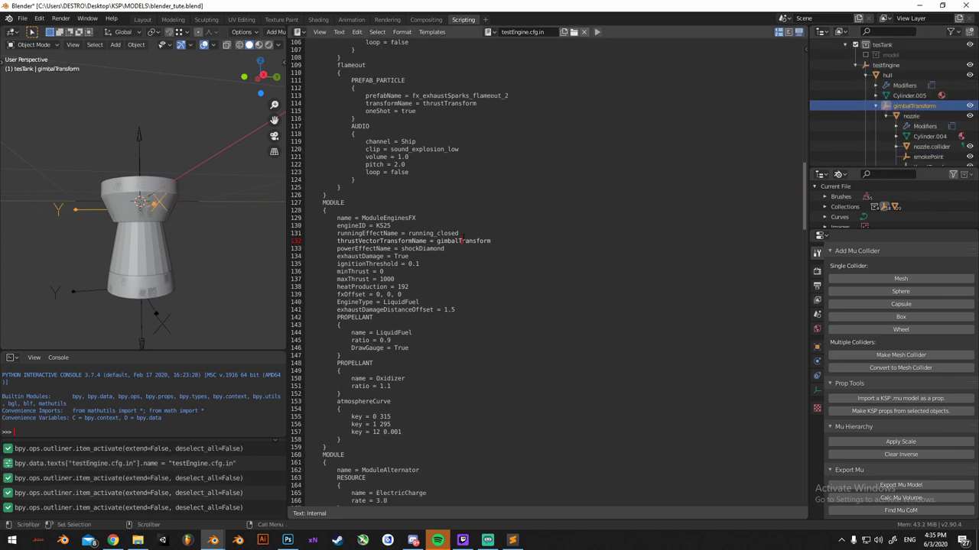
double_click(458, 242)
left_click(449, 251)
Trace the powerEffectName value back to the shockDiamond block in EFFECTS
double_click(422, 248)
scroll(422, 249, "up", 14)
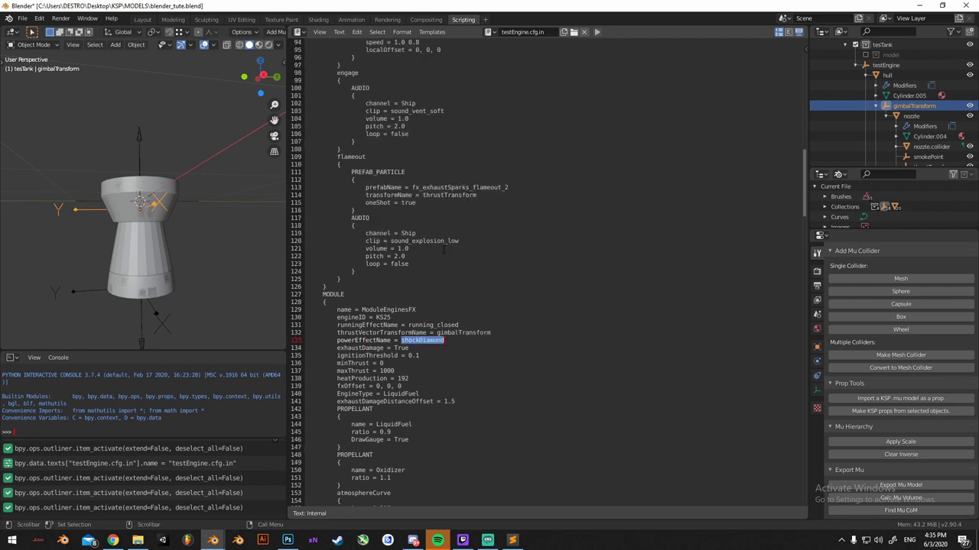
scroll(375, 226, "up", 3)
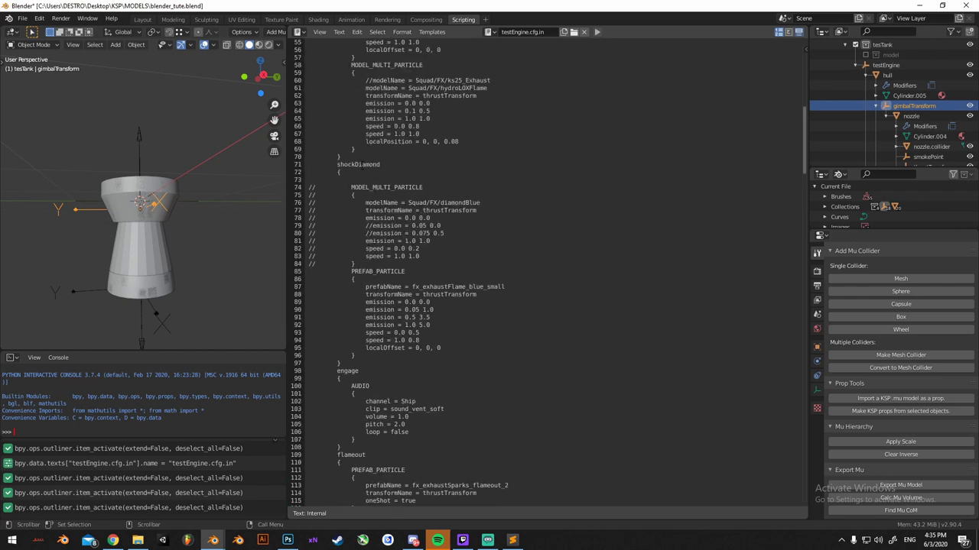
double_click(358, 165)
left_click_drag(345, 363, 309, 165)
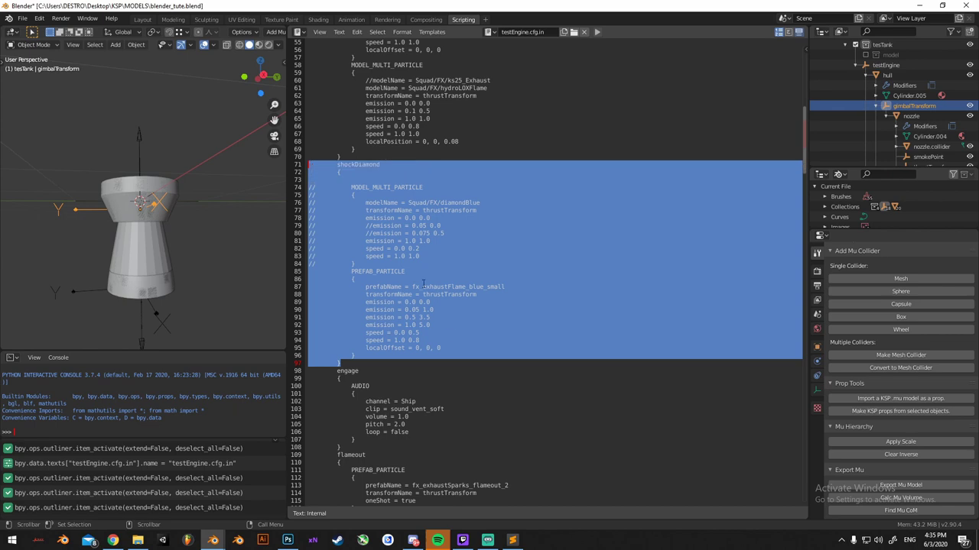
left_click(468, 388)
Examine the exhaustDamage and ignitionThreshold lines of the ModuleEnginesFX module
scroll(468, 388, "down", 17)
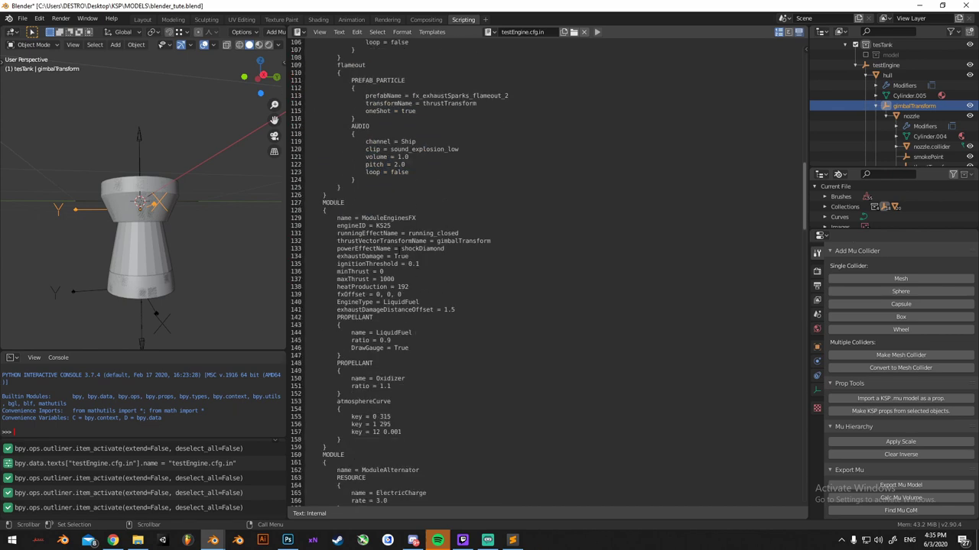
left_click(373, 256)
left_click_drag(420, 264, 339, 264)
left_click(404, 272)
mouse_move(413, 259)
left_mouse_down()
mouse_move(394, 259)
mouse_move(420, 266)
left_mouse_up()
left_click(407, 272)
key("Down")
left_click(387, 271)
Examine the minThrust, maxThrust and heatProduction lines of the ModuleEnginesFX module
double_click(358, 271)
double_click(399, 271)
left_click(399, 273)
double_click(387, 280)
left_click(396, 280)
double_click(394, 279)
double_click(403, 287)
type("132")
key("Down")
double_click(403, 287)
Examine the fxOffset line and compare it with the empties on the engine model in the 3D viewport
left_click(400, 295)
left_click_drag(400, 295, 379, 294)
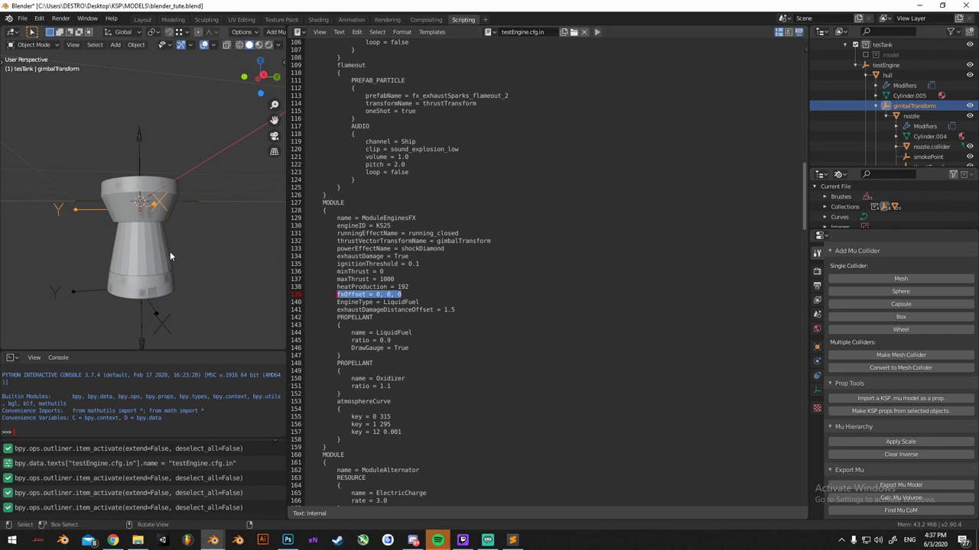
middle_click_drag(169, 252, 174, 262)
scroll(135, 291, "down", 2)
middle_click_drag(135, 291, 155, 297)
scroll(154, 296, "up", 2)
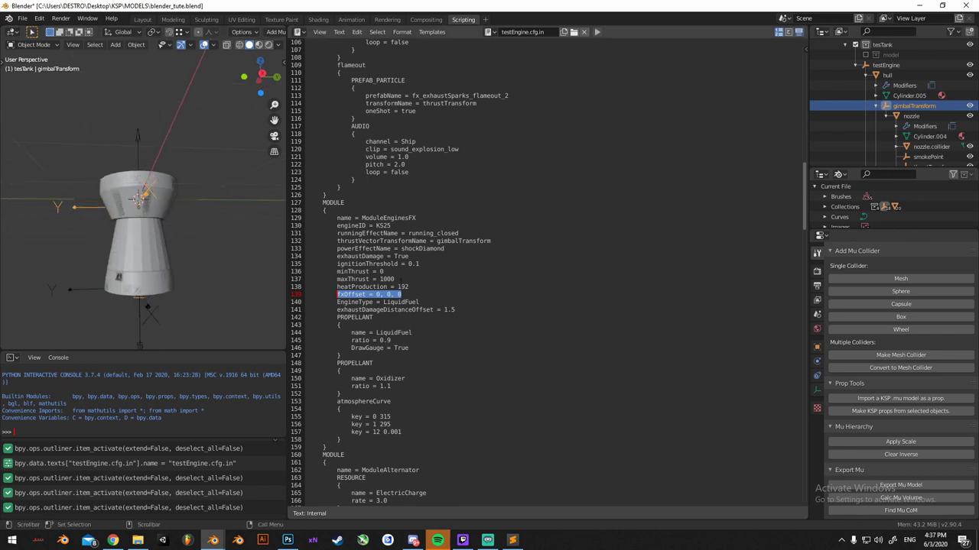
left_click(400, 294)
left_click_drag(399, 295, 376, 295)
left_click(401, 295)
Examine the EngineType and exhaustDamageDistanceOffset lines of the ModuleEnginesFX module
double_click(401, 302)
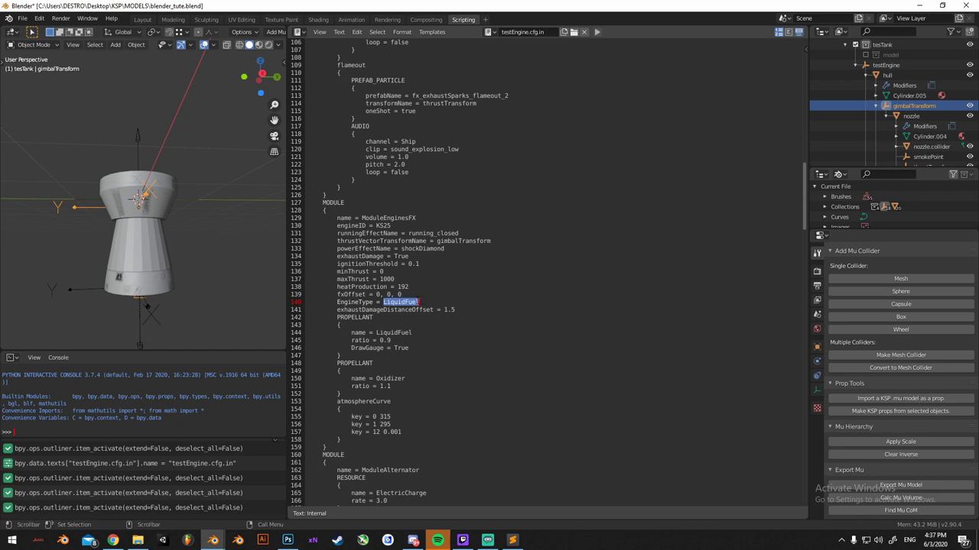
left_click(414, 302)
left_click_drag(373, 317, 363, 317)
left_click_drag(459, 312, 334, 309)
left_click(474, 314)
left_click(472, 312)
double_click(455, 316)
left_click_drag(458, 311, 445, 310)
Examine the extent of the PROPELLANT and atmosphereCurve blocks inside the ModuleEnginesFX module
left_click(415, 339)
left_click_drag(340, 355, 374, 325)
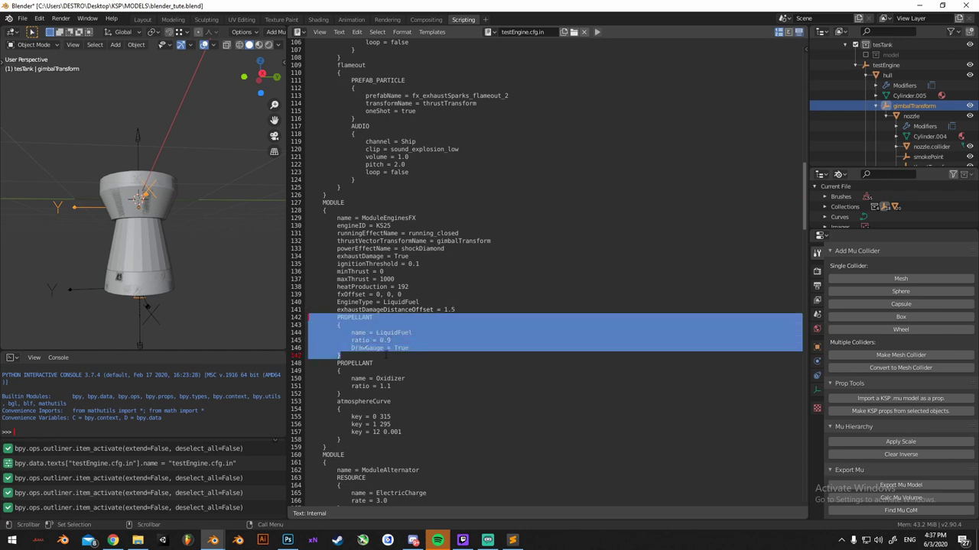
left_click(385, 356)
left_click_drag(340, 440, 310, 317)
left_click(453, 288)
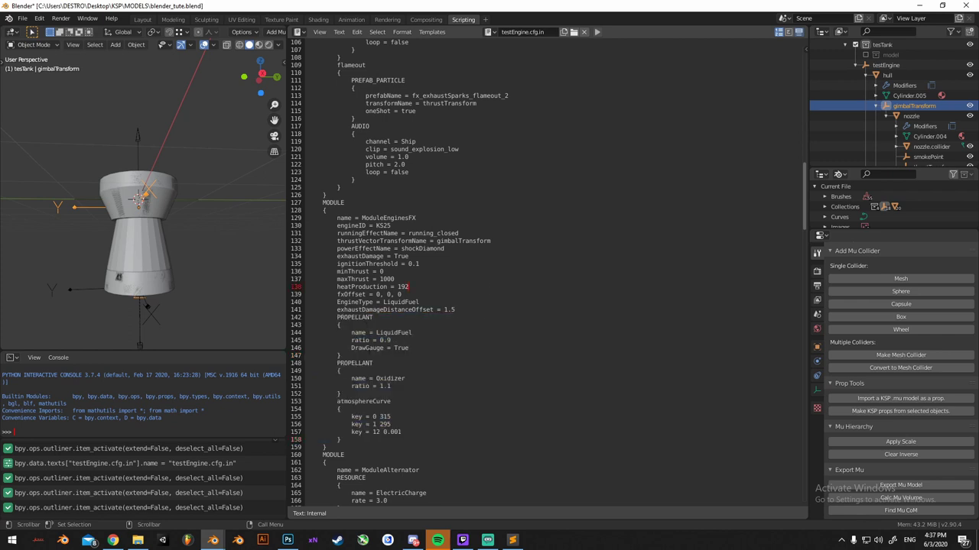
left_click(366, 356)
Examine the name and ratio lines of the LiquidFuel and Oxidizer PROPELLANT blocks
scroll(367, 337, "down", 2)
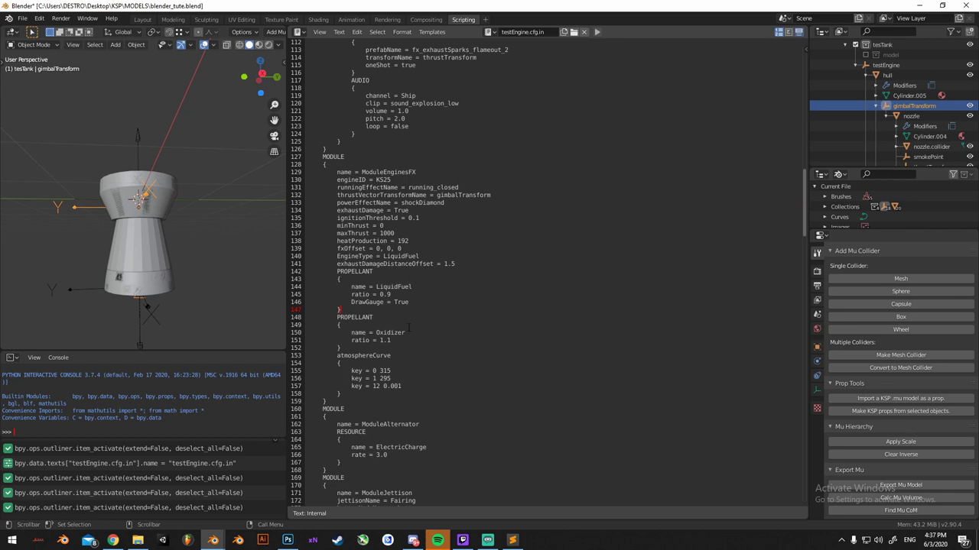
left_click(400, 288)
left_click(391, 295)
double_click(394, 286)
left_click(397, 287)
double_click(390, 332)
left_click(384, 341)
left_click(410, 340)
double_click(387, 340)
left_click(396, 342)
double_click(386, 294)
left_click(426, 308)
left_click_drag(340, 348, 309, 271)
left_click(416, 293)
left_click(390, 340)
Examine the pressure and efficiency values in the three key lines of the atmosphereCurve block
scroll(406, 329, "down", 3)
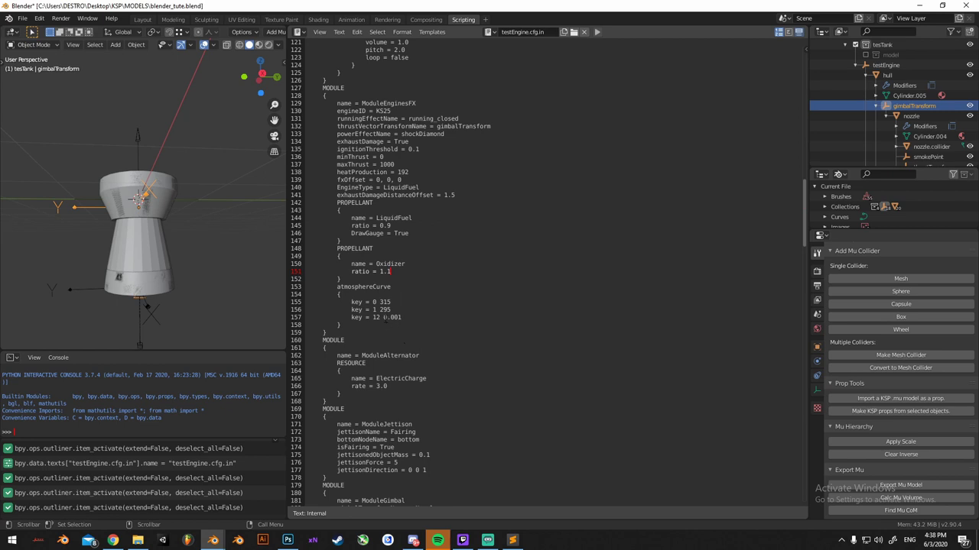
double_click(374, 302)
double_click(375, 310)
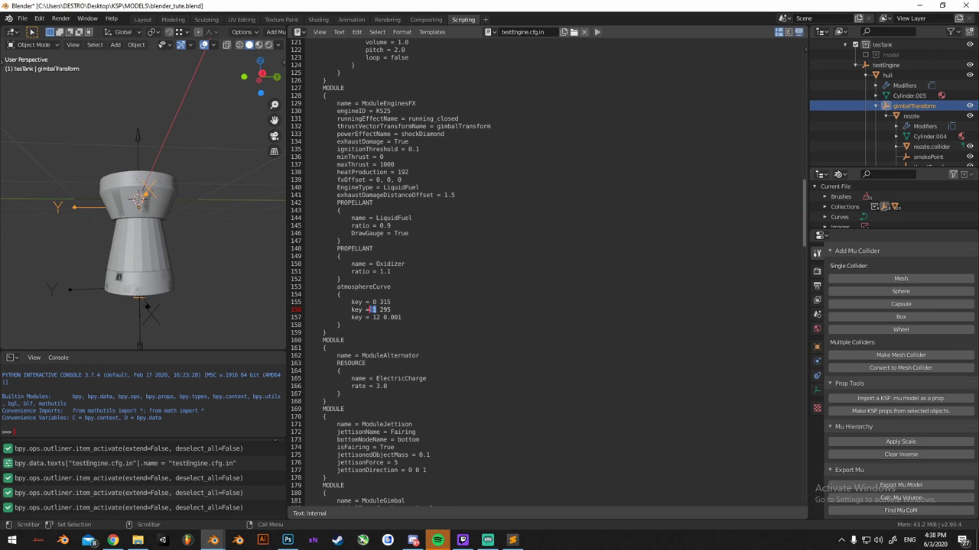
left_click(371, 333)
left_click(375, 317)
double_click(375, 318)
left_click_drag(377, 309, 341, 302)
left_click(391, 303)
left_click(385, 302)
double_click(390, 302)
left_click(391, 310)
scroll(496, 245, "down", 3)
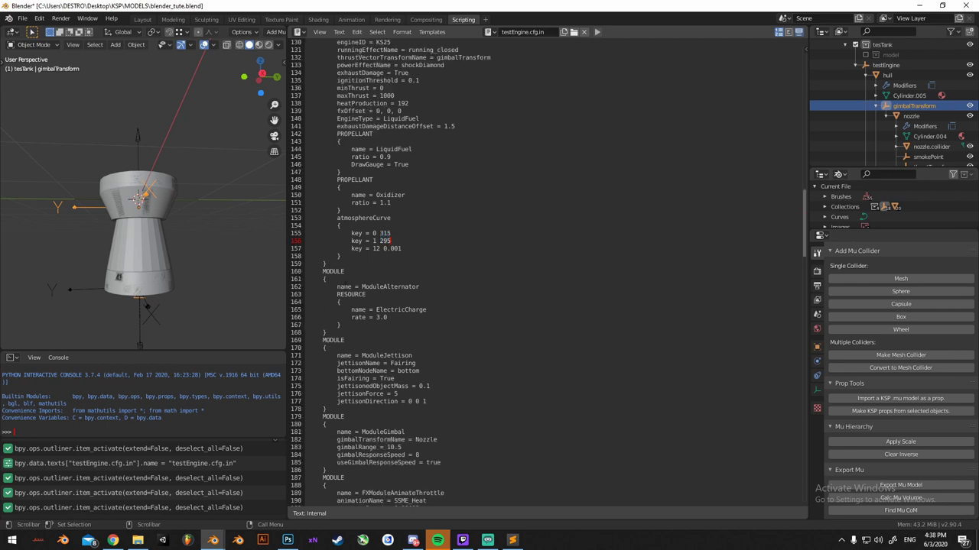
Check the ModuleAlternator block's ElectricCharge rate and delete the whole ModuleJettison module below it
double_click(389, 287)
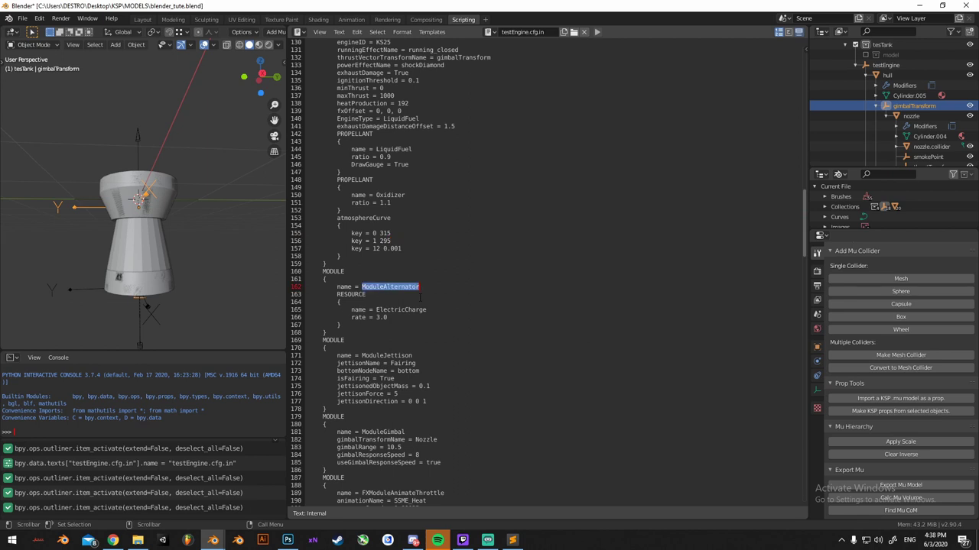
left_click(448, 315)
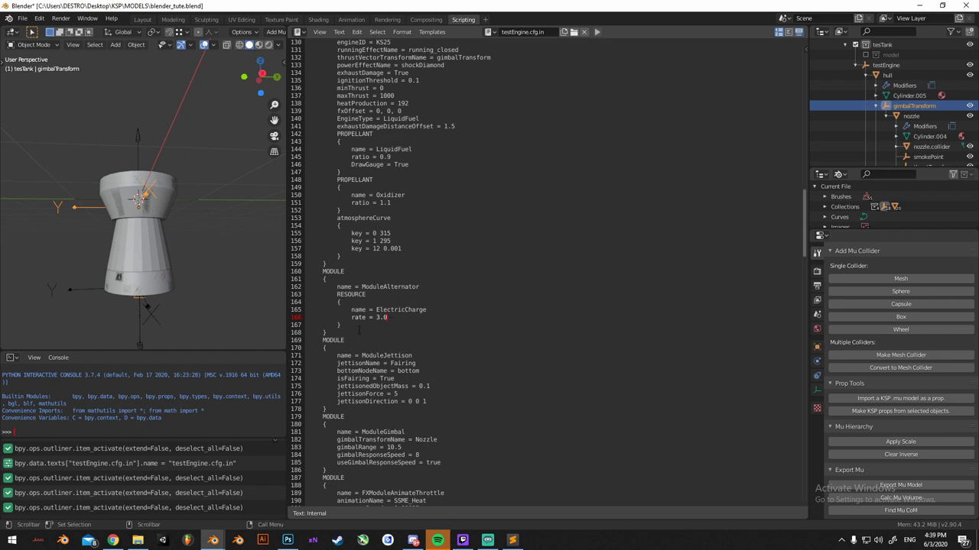
left_click(380, 327)
scroll(380, 331, "down", 3)
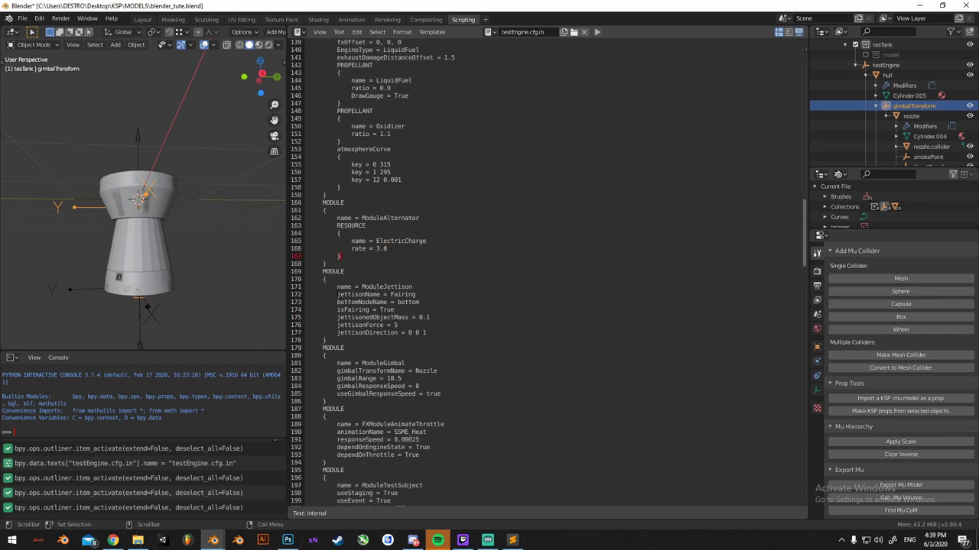
left_click_drag(327, 341, 309, 273)
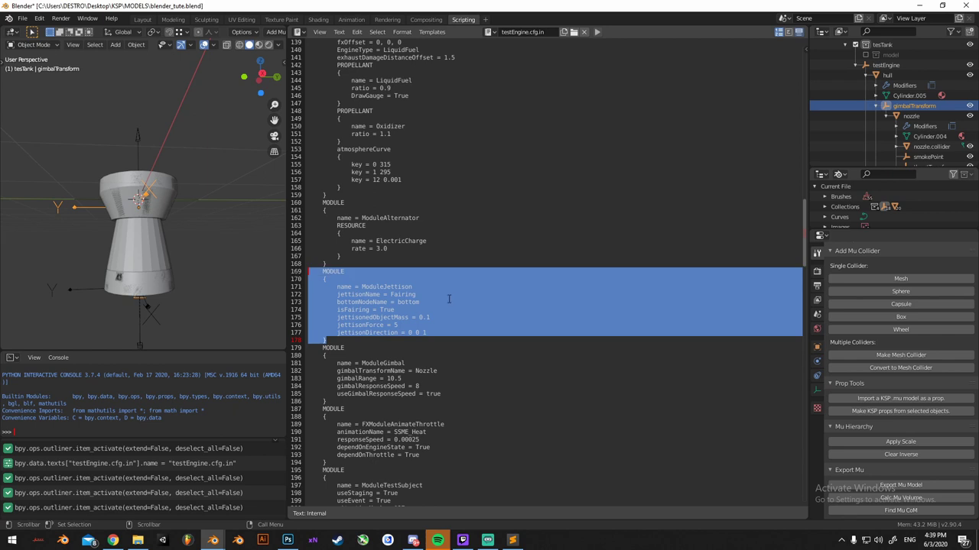
key("BackSpace")
key("BackSpace")
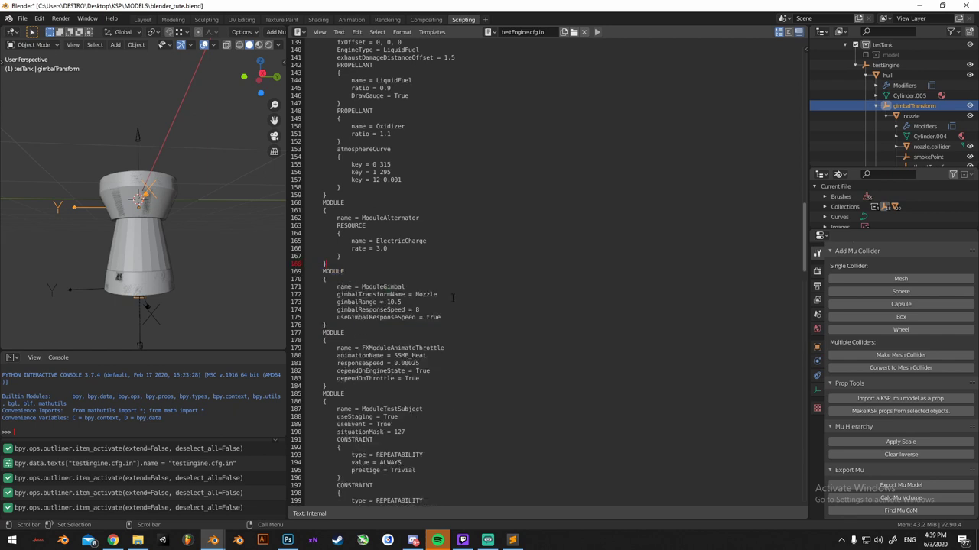
Set thrustVectorTransformName in the ModuleEnginesFX module to thrustTransform
double_click(386, 287)
left_click(402, 287)
double_click(399, 286)
scroll(405, 286, "up", 12)
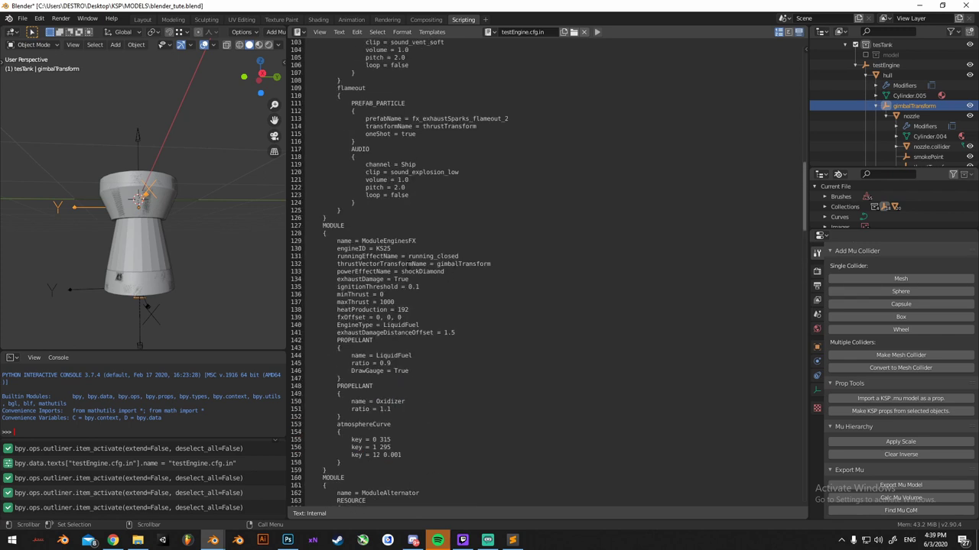
double_click(459, 264)
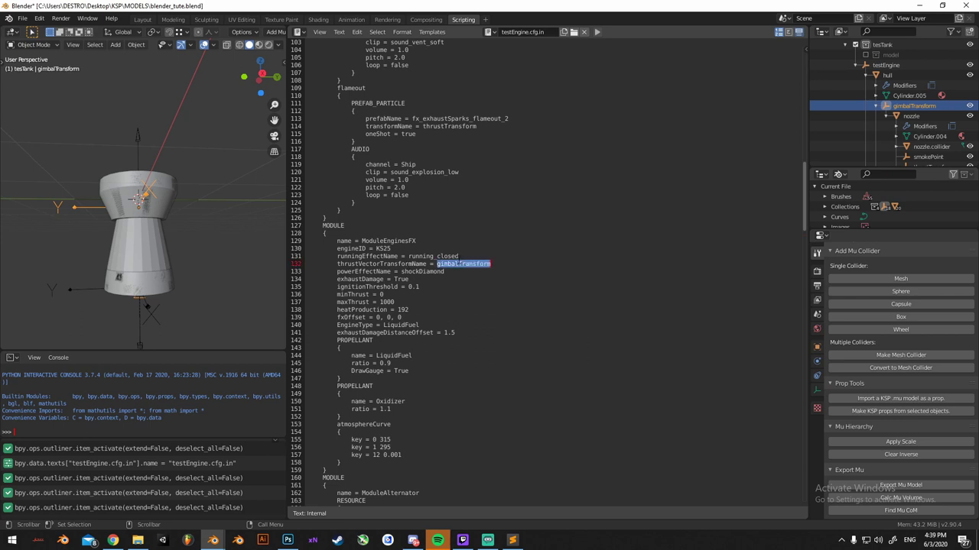
type("thrustTransform")
double_click(462, 264)
double_click(351, 263)
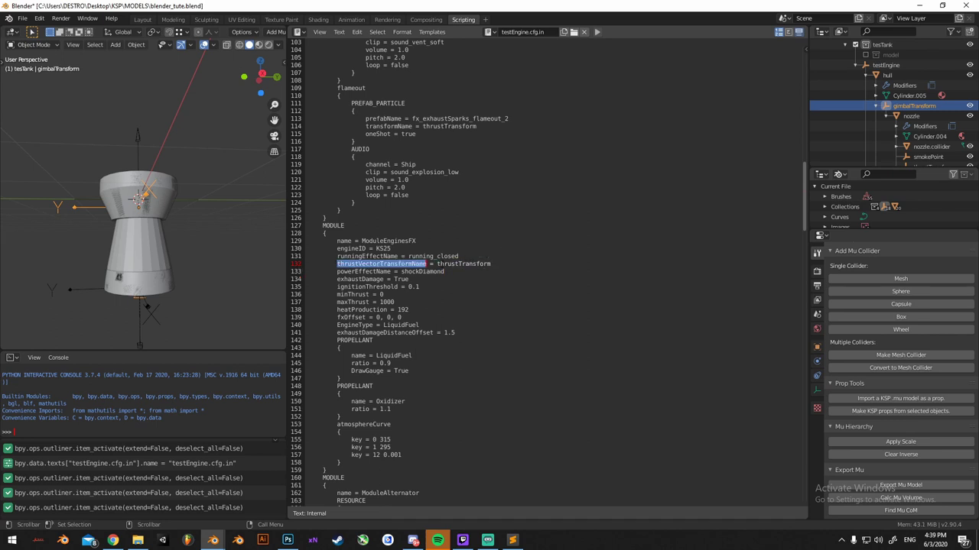
double_click(460, 263)
left_click(448, 273)
Set gimbalTransformName in the ModuleGimbal module to gimbalTransform
scroll(447, 290, "down", 14)
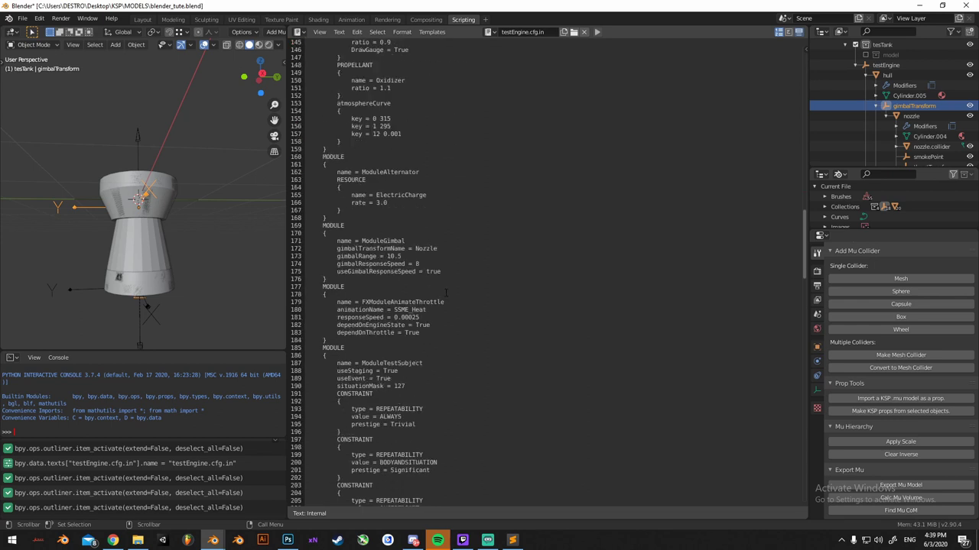
scroll(445, 292, "down", 1)
left_click(433, 236)
left_click_drag(351, 257, 322, 204)
left_click(436, 219)
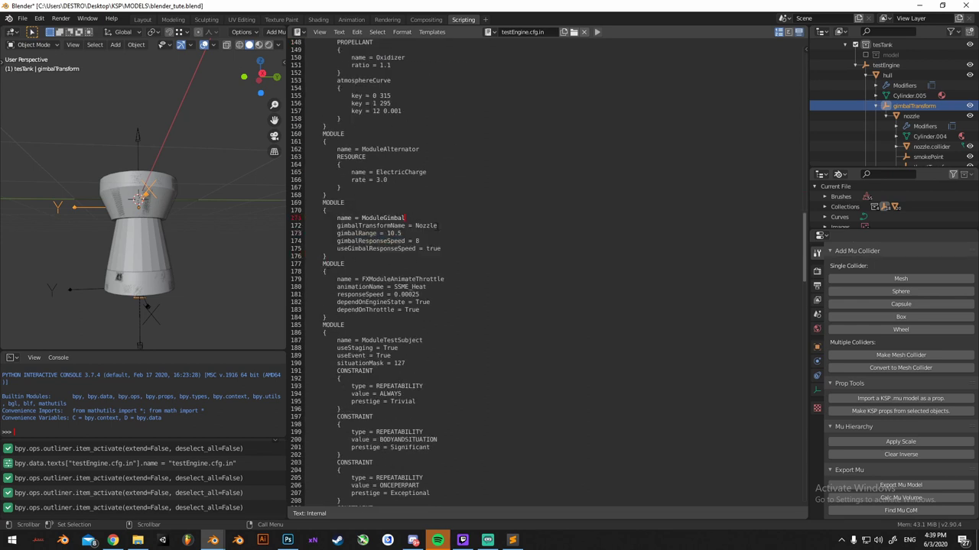
double_click(426, 226)
type("gimbalTransform")
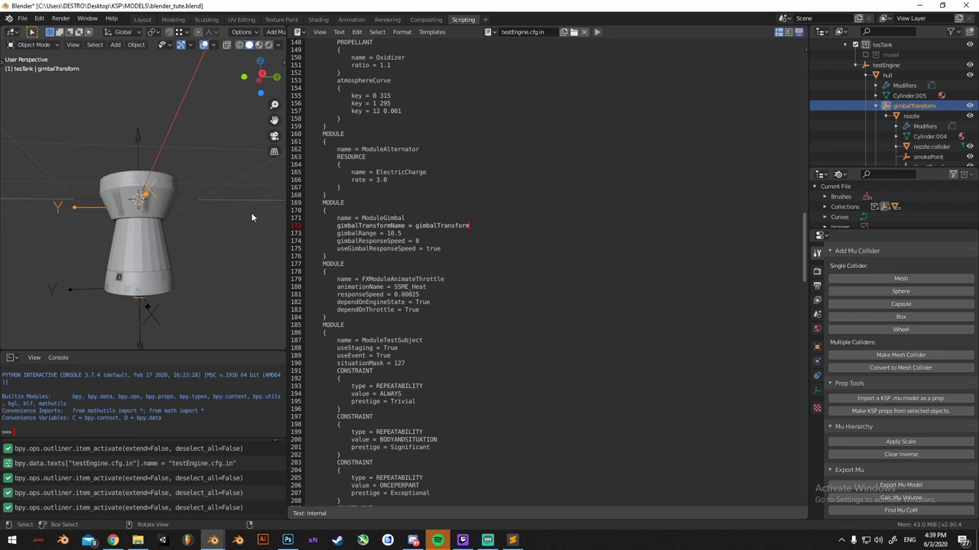
Set gimbalRange to 8 and gimbalResponseSpeed to 5 in the ModuleGimbal module
left_click_drag(402, 233, 387, 233)
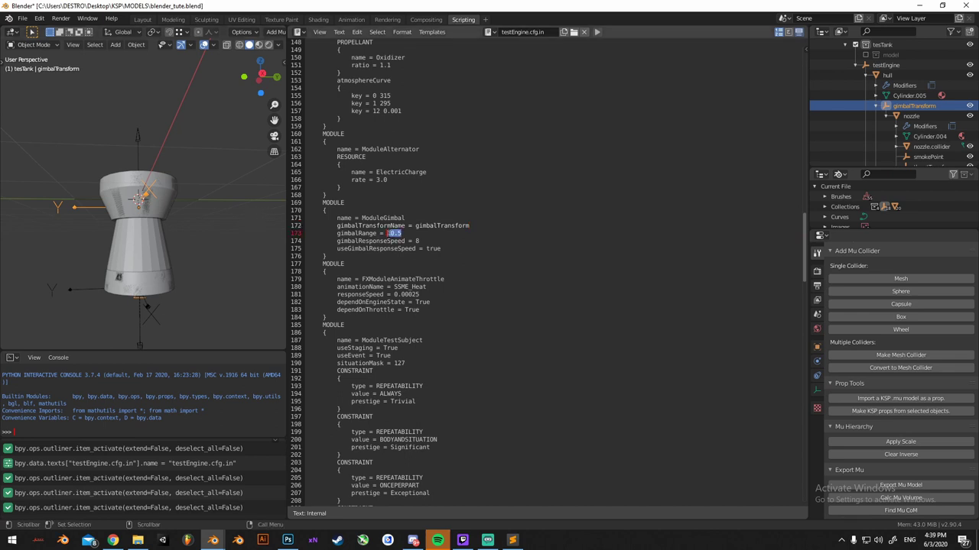
type("8")
left_click(426, 241)
double_click(438, 250)
double_click(400, 241)
left_click(391, 234)
left_click(423, 246)
left_click(423, 241)
double_click(434, 248)
left_click_drag(454, 249, 284, 243)
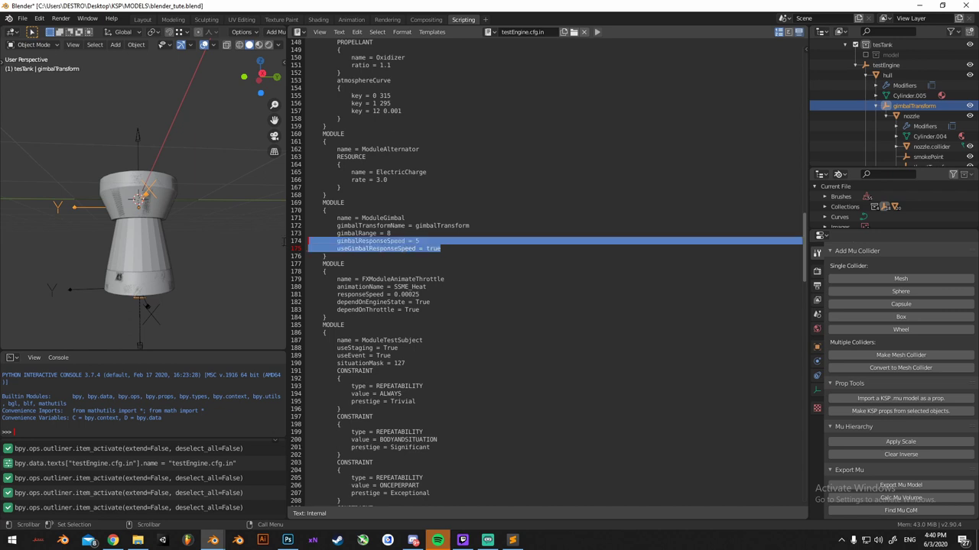
left_click(479, 254)
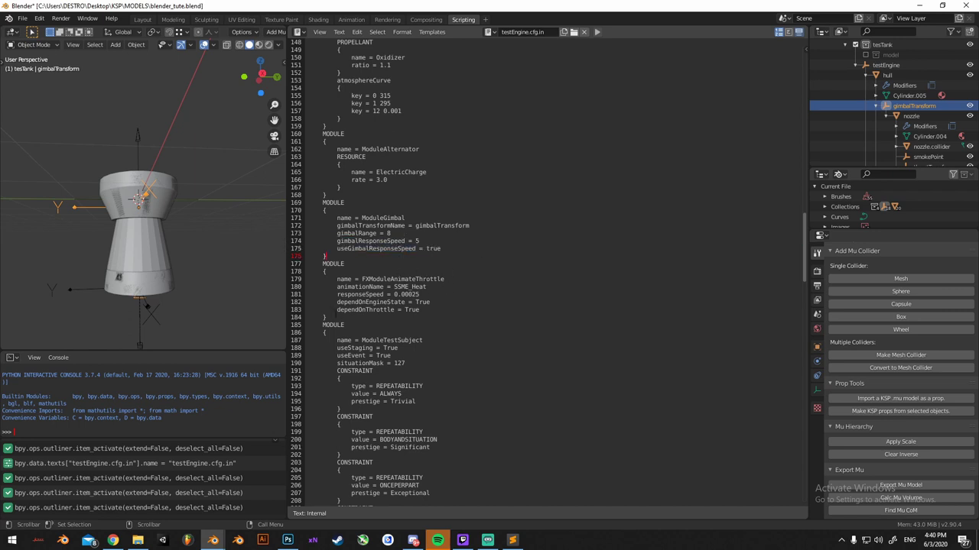
Delete the whole FXModuleAnimateThrottle module below ModuleGimbal
left_click_drag(327, 318, 309, 263)
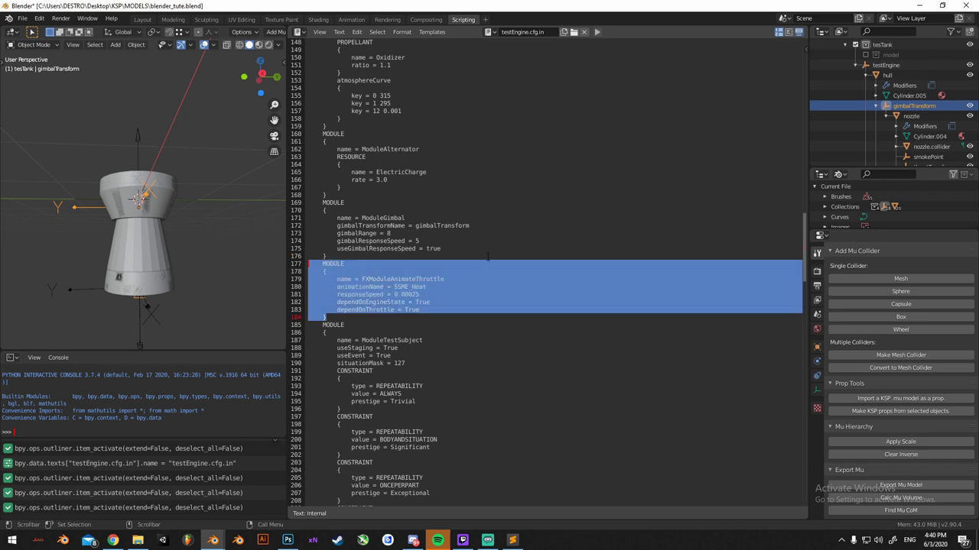
key("BackSpace")
key("BackSpace")
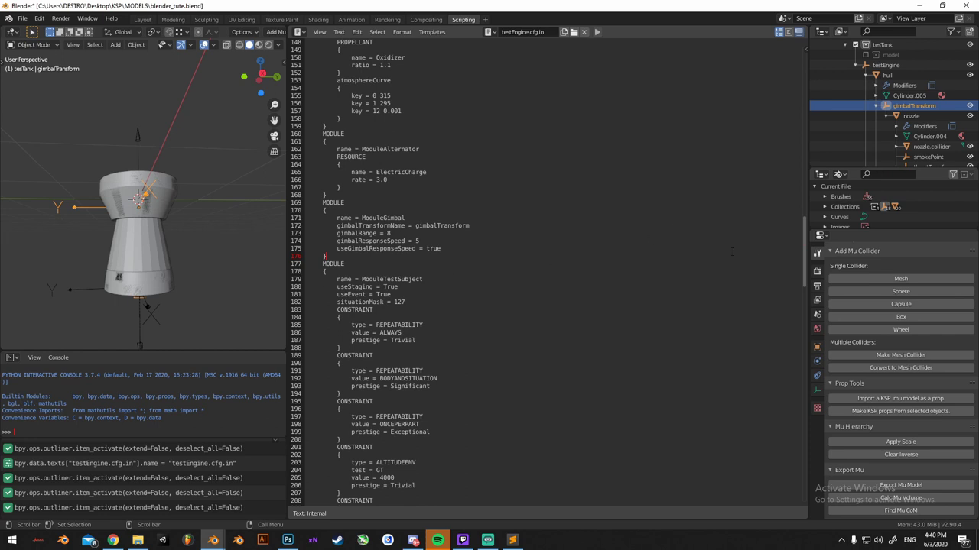
Delete the ModuleTestSubject module with all its CONSTRAINT blocks, keeping the ModuleSurfaceFX module that follows it
scroll(805, 244, "down", 2)
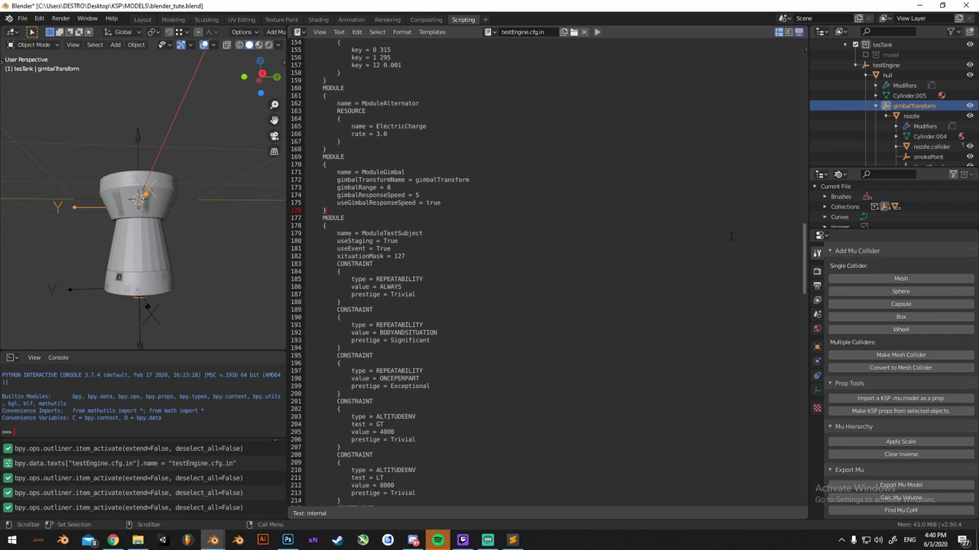
scroll(451, 246, "down", 20)
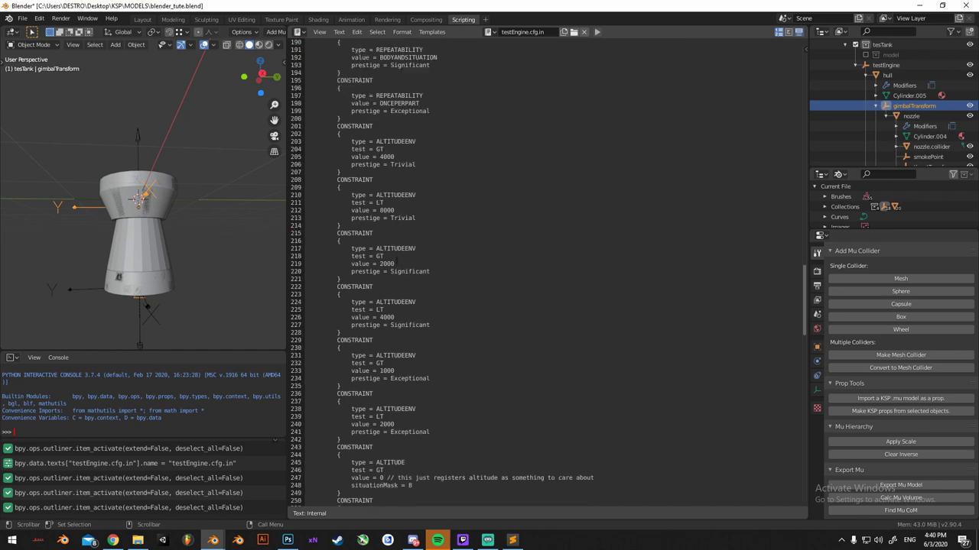
scroll(408, 267, "down", 20)
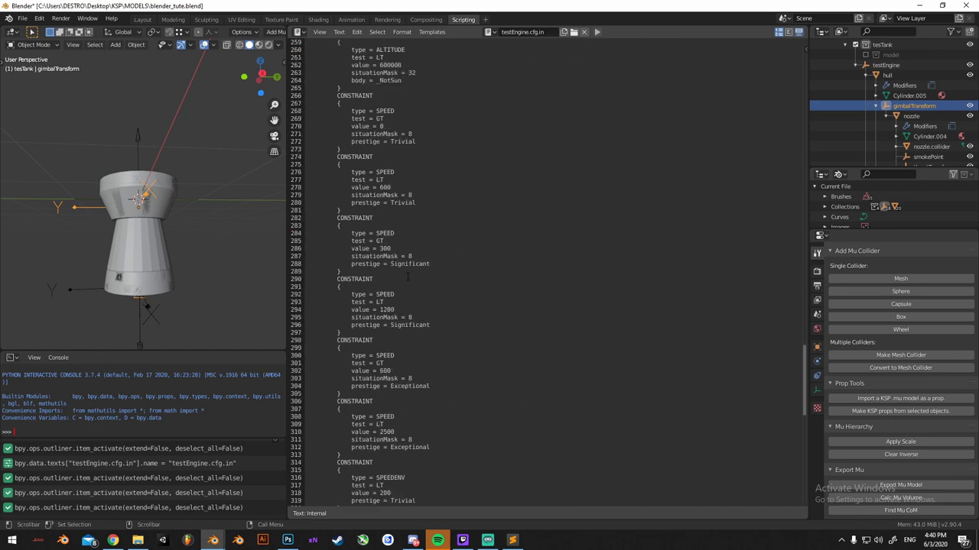
scroll(408, 326, "down", 2)
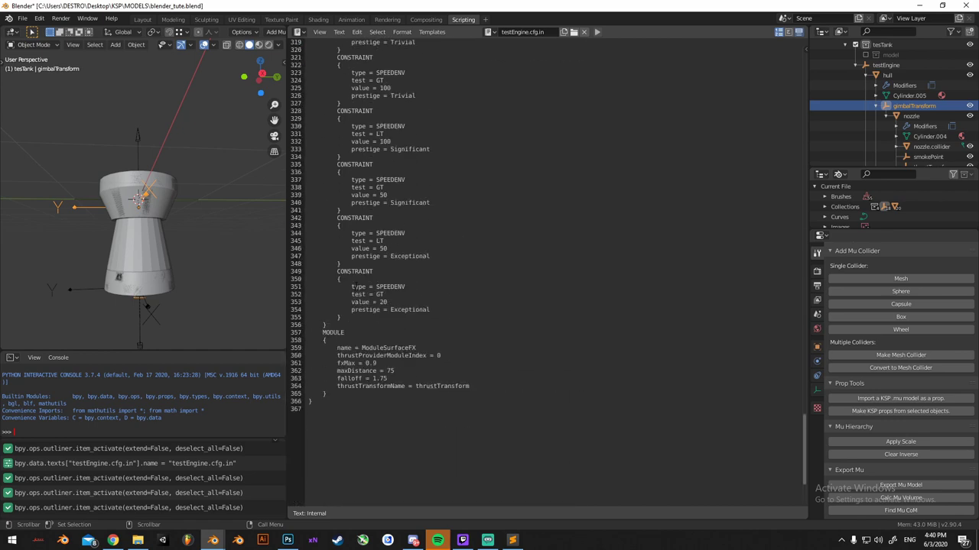
left_click_drag(327, 325, 380, 206)
key("Delete")
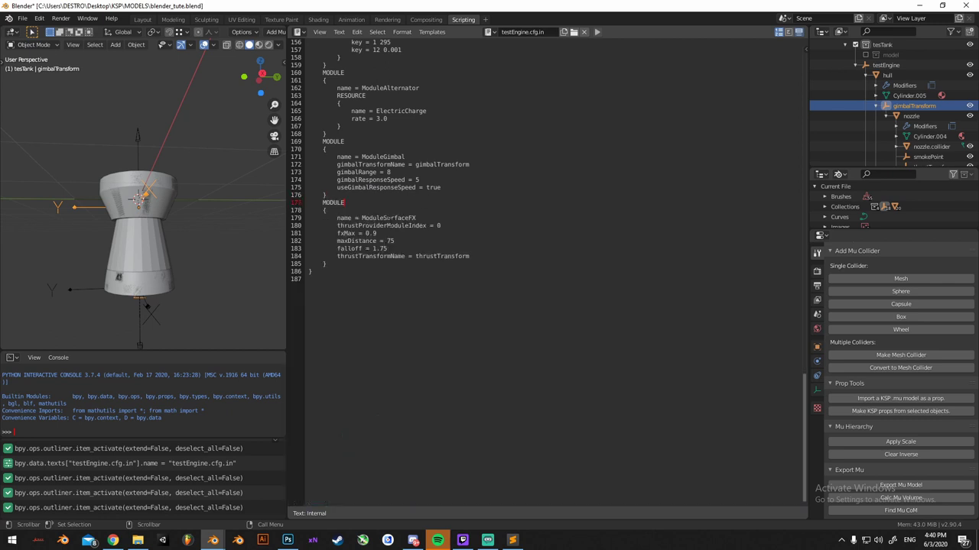
Examine the ModuleSurfaceFX module and review the config from the PART header through the EFFECTS and engine modules
double_click(390, 218)
scroll(472, 199, "up", 20)
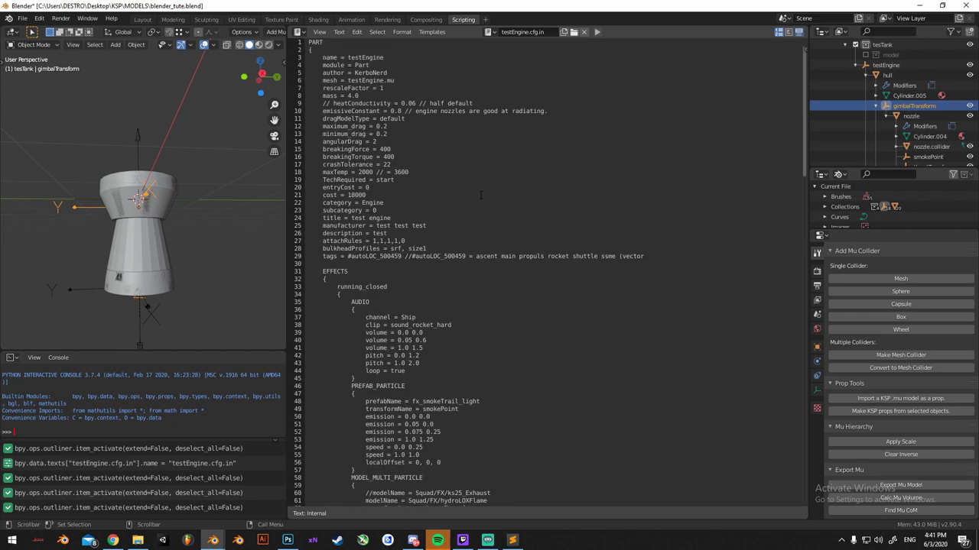
scroll(429, 237, "down", 20)
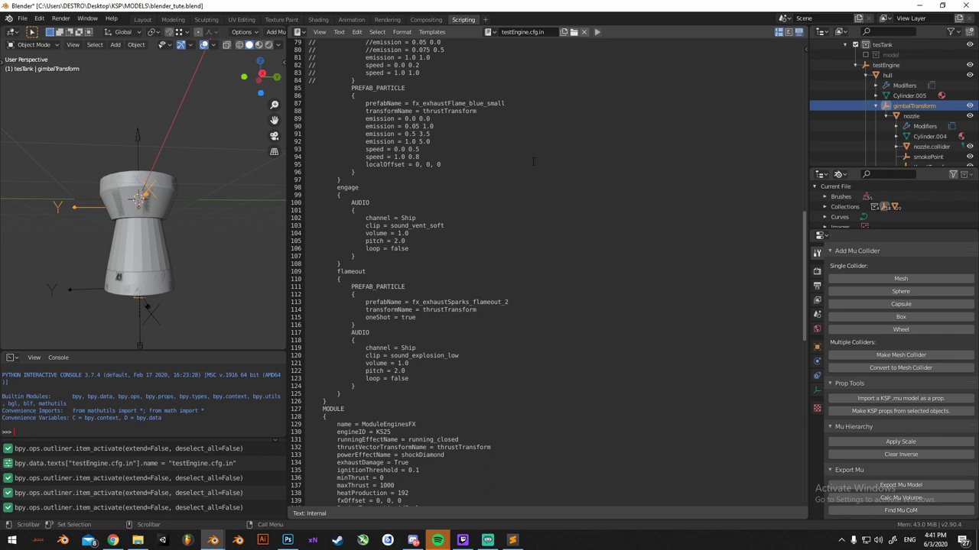
scroll(533, 161, "down", 5)
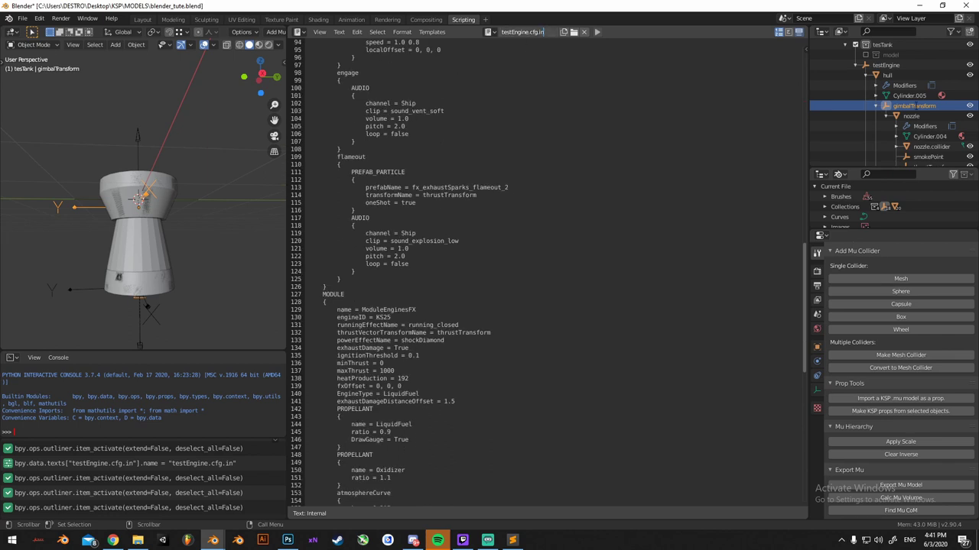
Select the testEngine root object, collapse its hierarchy, and apply the Mu hierarchy's scale and clear its inverse
left_click(891, 65)
left_click(854, 65)
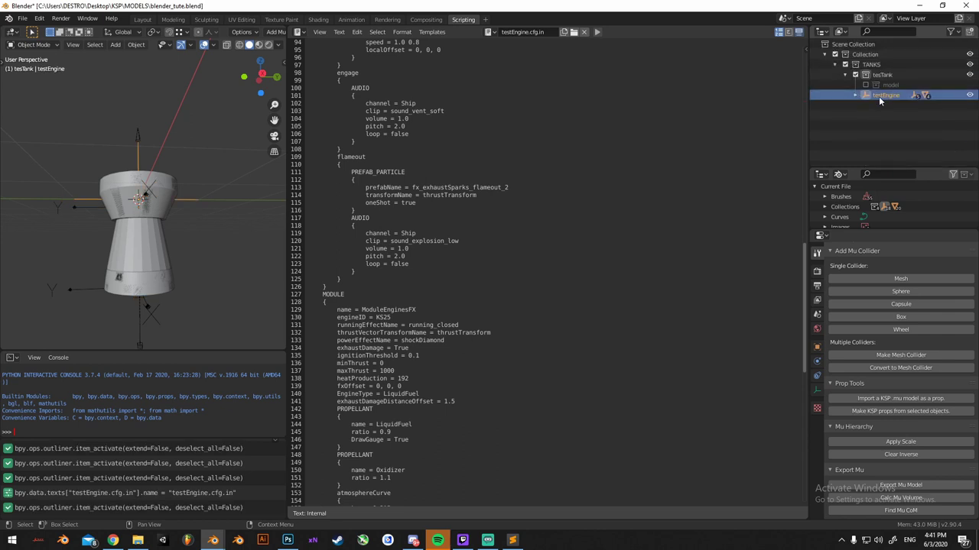
left_click(878, 96)
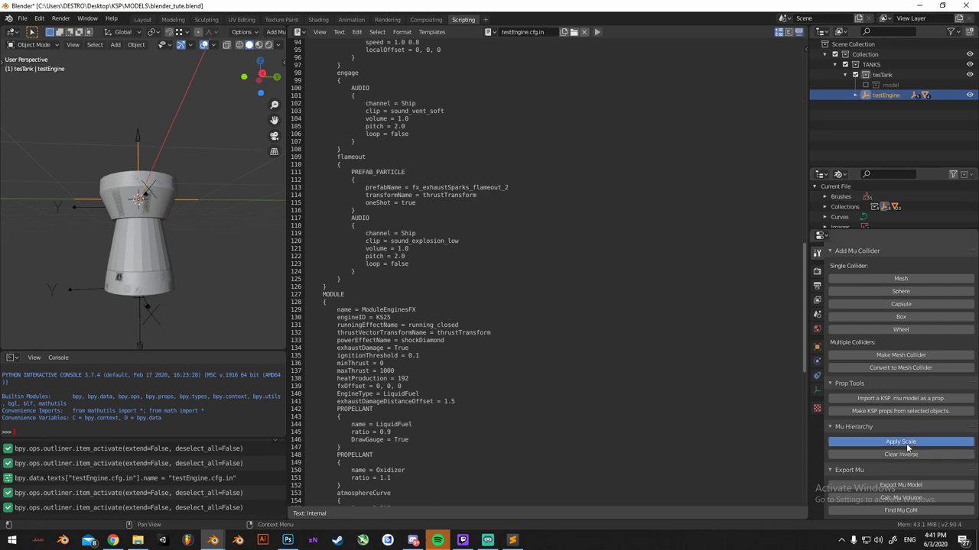
left_click(900, 441)
left_click(901, 454)
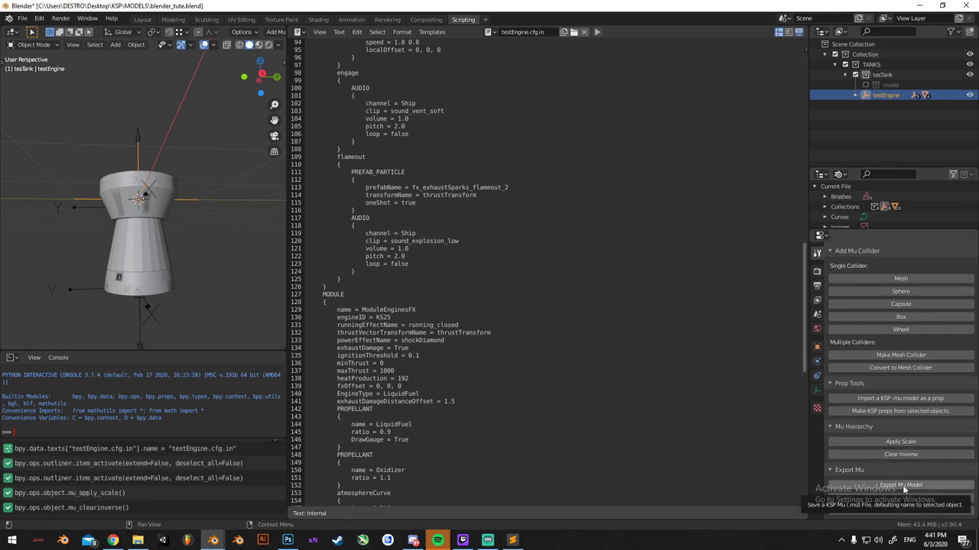
Export the testEngine hierarchy as a KSP Mu model
left_click(901, 485)
left_click(275, 331)
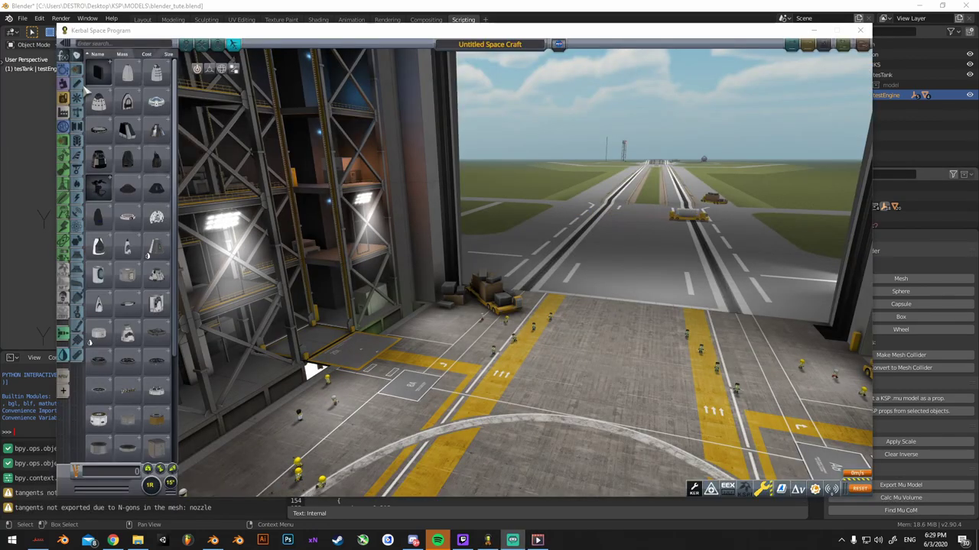
In Kerbal Space Program, place the custom test engine as the craft's first part and inspect its model up close
left_click(81, 85)
left_click_drag(176, 90, 182, 386)
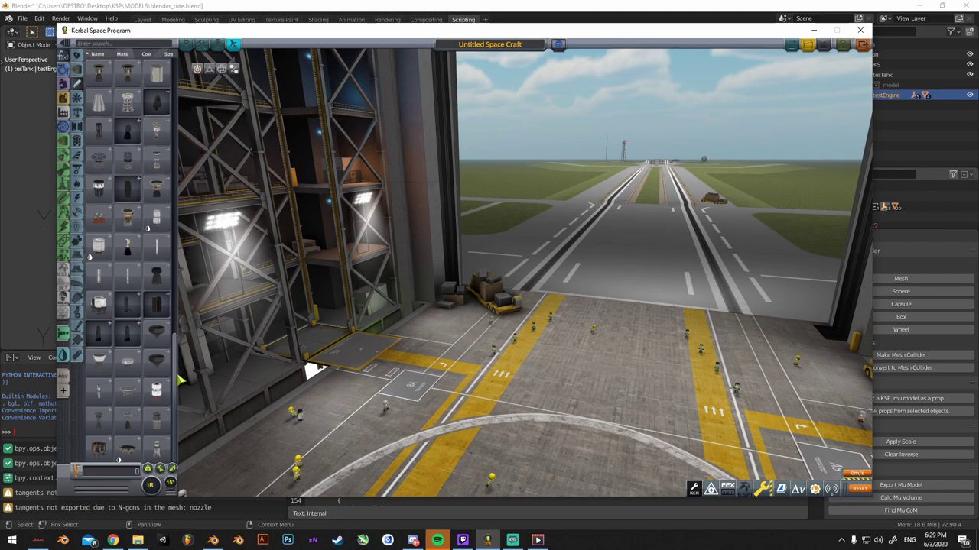
mouse_move(178, 373)
left_mouse_down()
mouse_move(172, 362)
mouse_move(172, 373)
left_mouse_up()
left_click(105, 370)
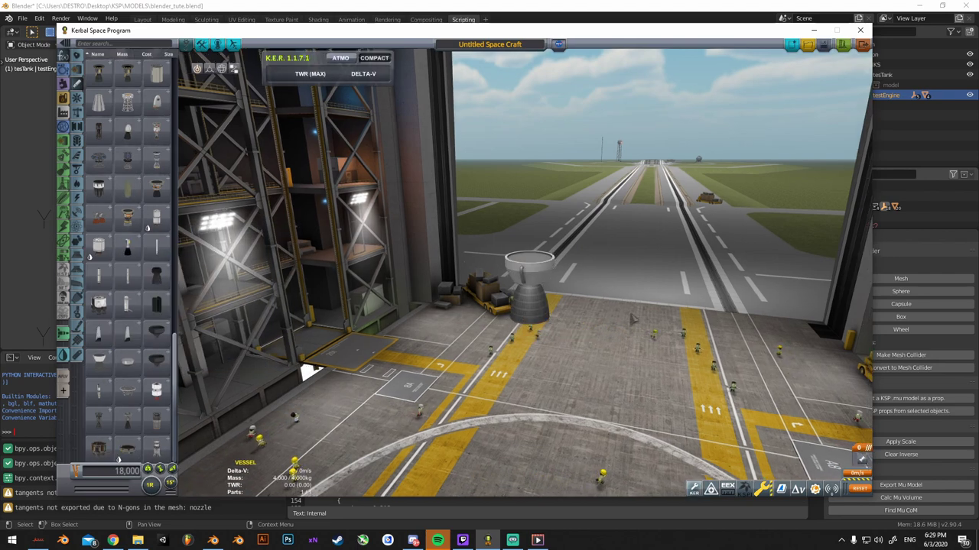
right_click_drag(417, 291, 605, 347)
scroll(496, 275, "up", 5)
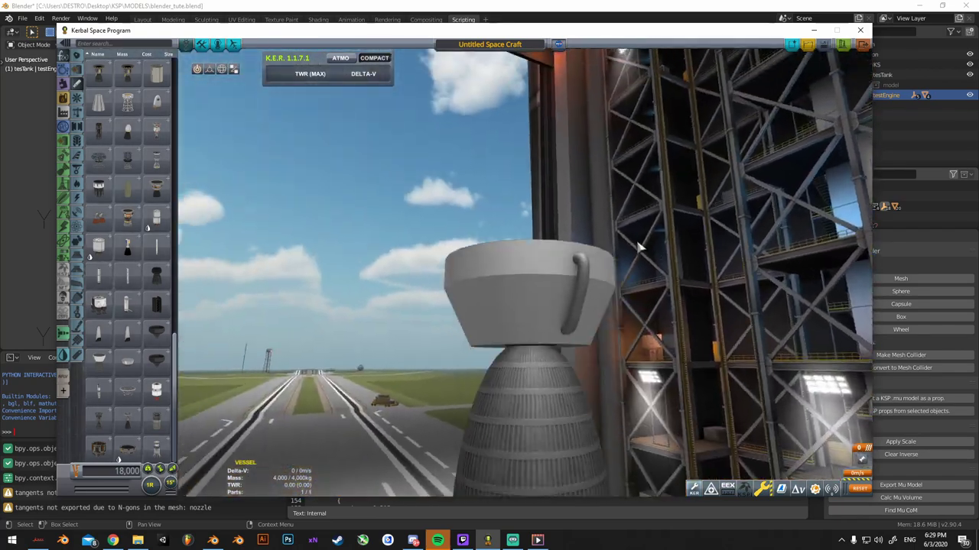
scroll(634, 245, "down", 3)
scroll(597, 343, "down", 5)
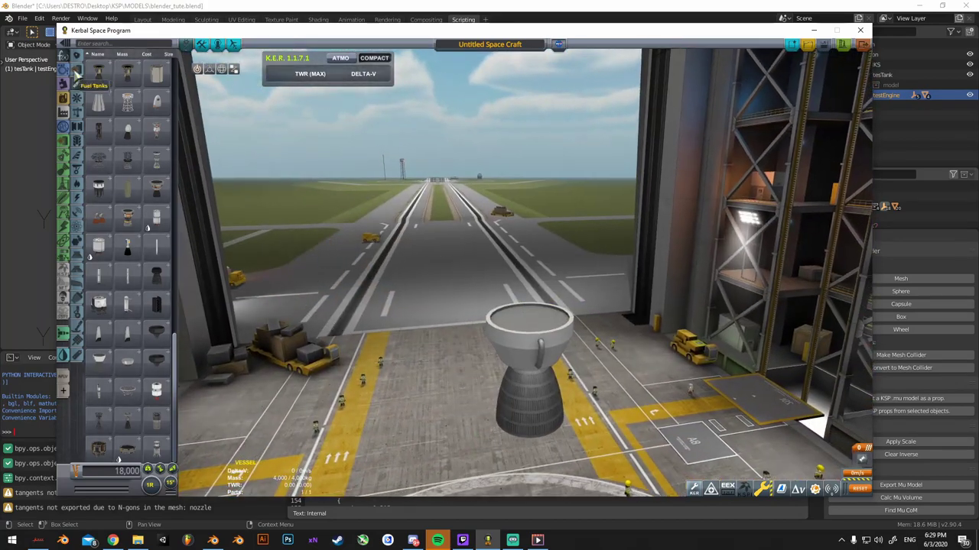
Attach the wide grey fuel tank with the orange dome on top of the test engine
left_click(78, 72)
left_click_drag(174, 135, 168, 433)
left_click(159, 420)
left_click(526, 230)
right_click_drag(669, 180, 681, 237)
Attach an RC-L01 Remote Guidance Unit on top of the fuel tank
left_click(79, 56)
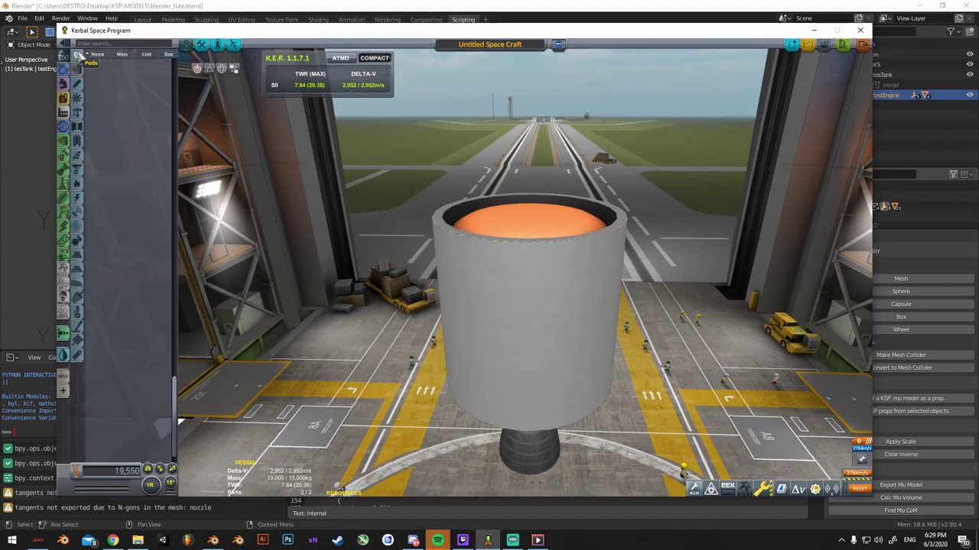
left_click_drag(175, 178, 171, 329)
left_click(157, 391)
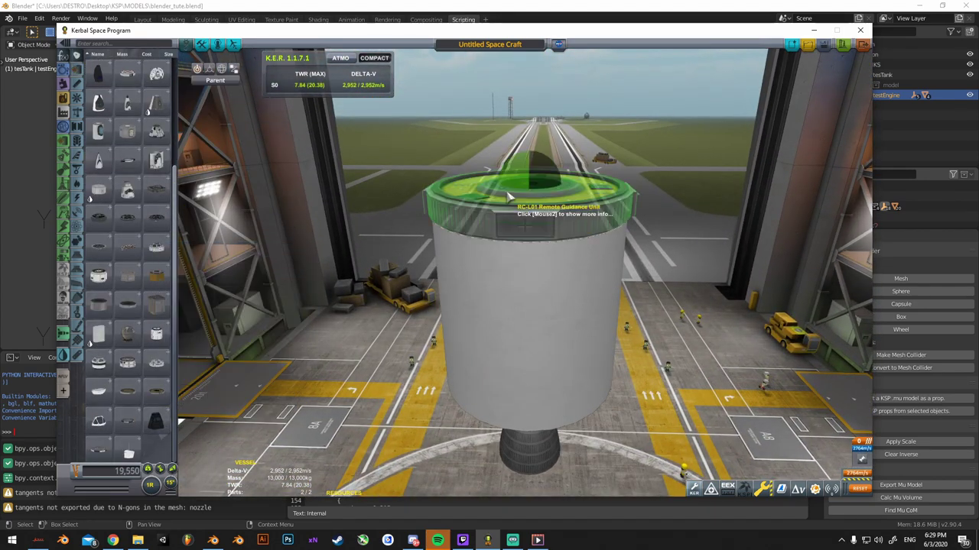
left_click(509, 197)
Attach the large grey aerodynamic nose cone on top of the RC-L01 Remote Guidance Unit
left_click(77, 157)
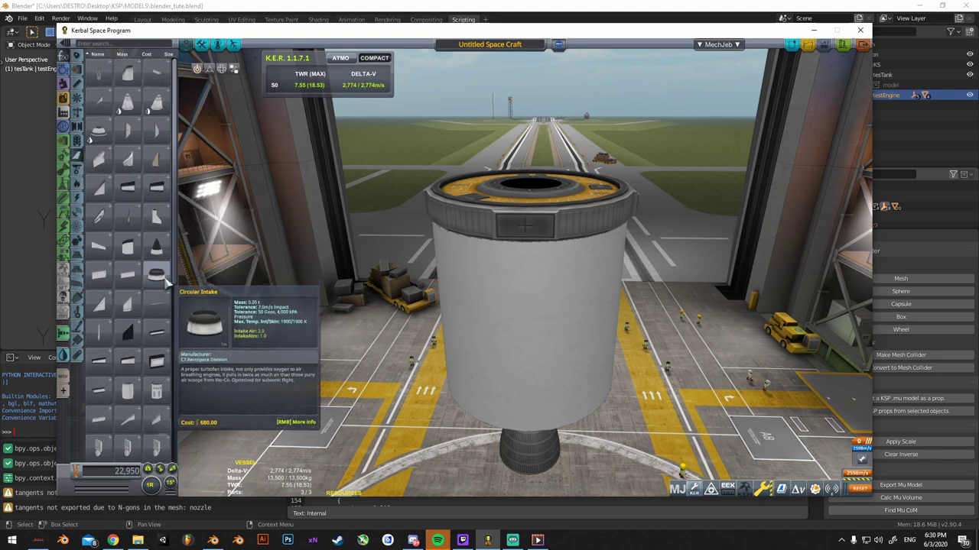
scroll(163, 273, "down", 3)
left_click(158, 261)
left_click(459, 191)
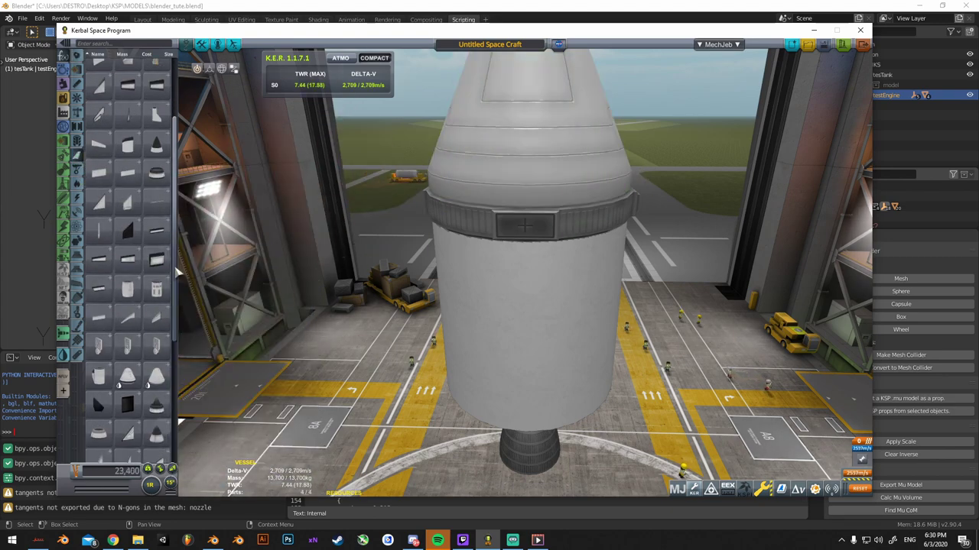
Attach a pair of TT18-A Launch Stability Enhancers to opposite sides of the fuel tank using 2x radial symmetry
scroll(391, 311, "down", 3)
right_click_drag(391, 310, 309, 286)
scroll(310, 286, "up", 1)
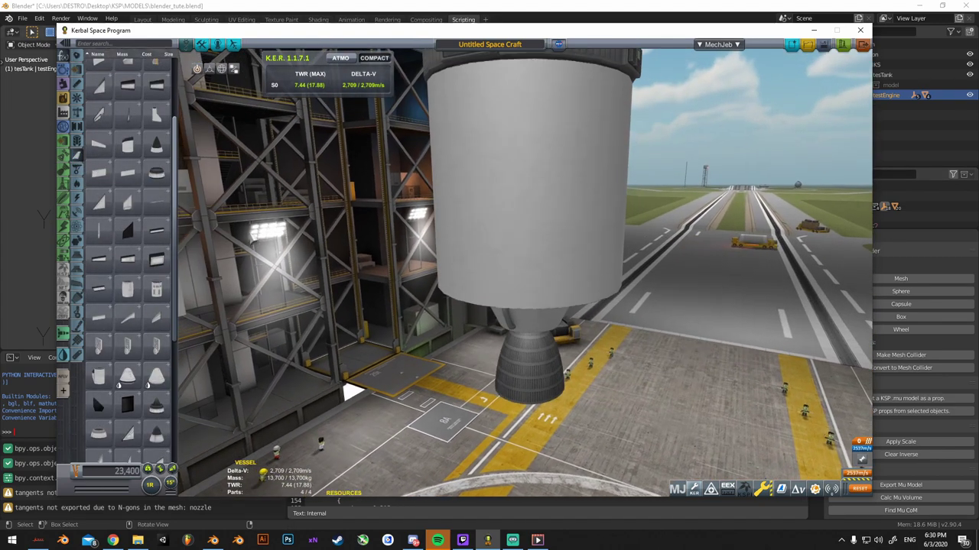
left_click(77, 116)
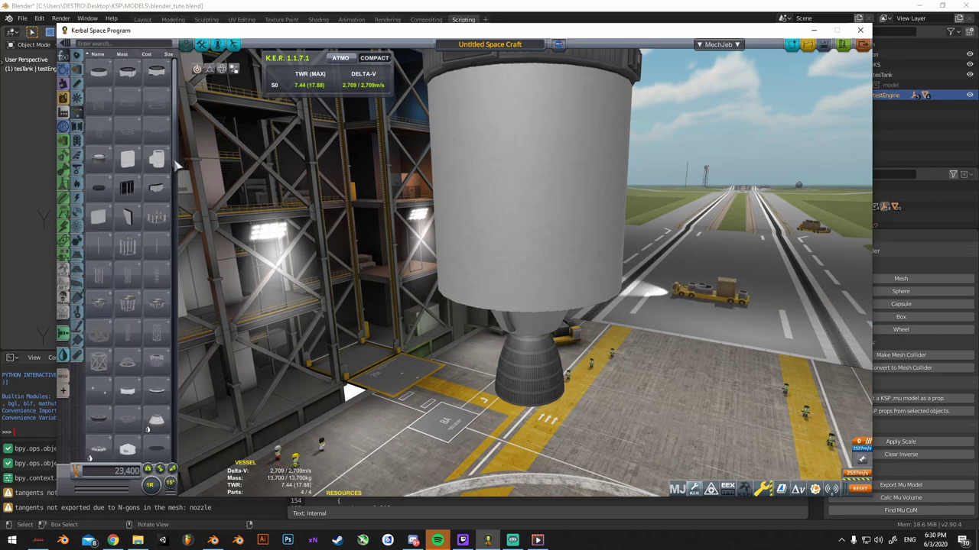
left_click_drag(175, 162, 179, 407)
scroll(158, 365, "down", 5)
left_click(133, 399)
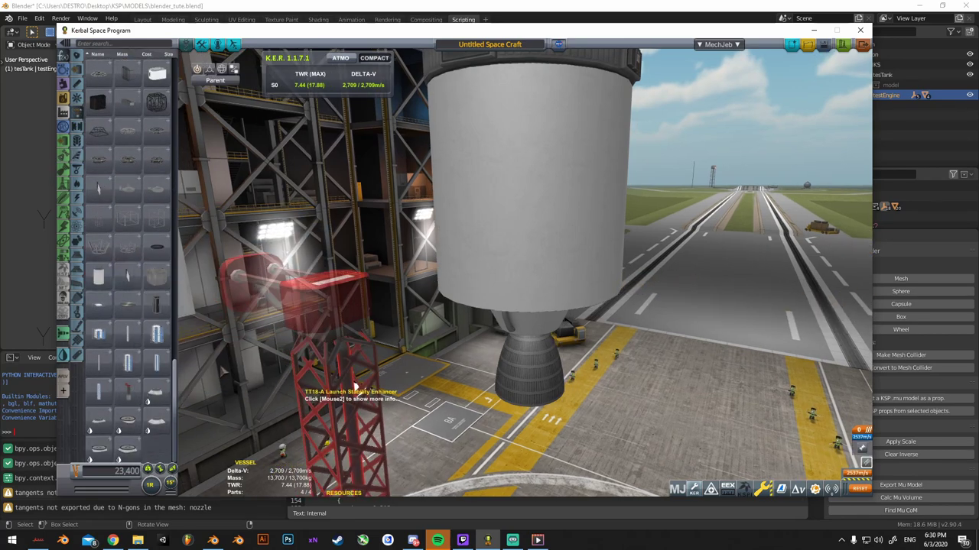
right_click_drag(296, 382, 552, 286)
key("x")
left_click(584, 240)
right_click_drag(583, 240, 576, 247)
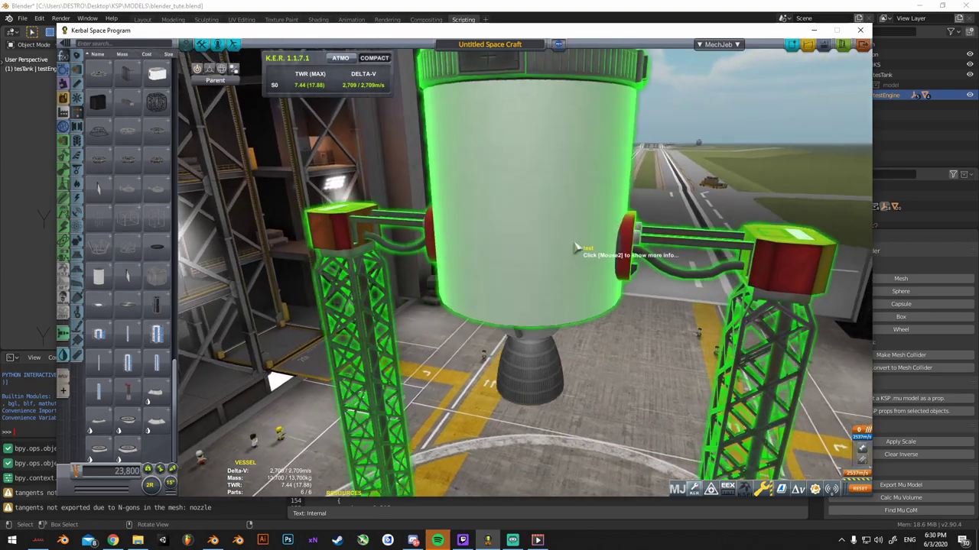
Pick up and re-place the fuel tank assembly with its launch clamps, and launch the craft to the pad
left_click(591, 232)
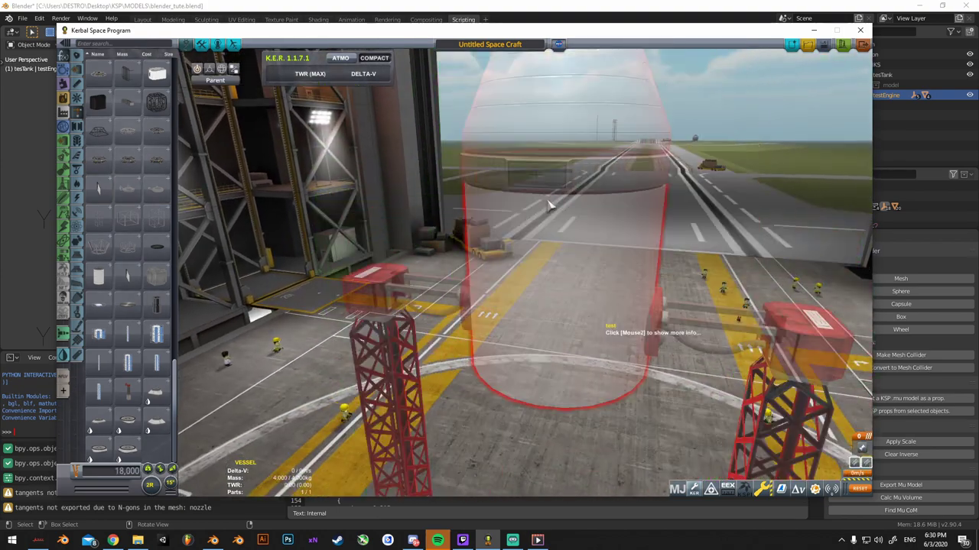
left_click(583, 200)
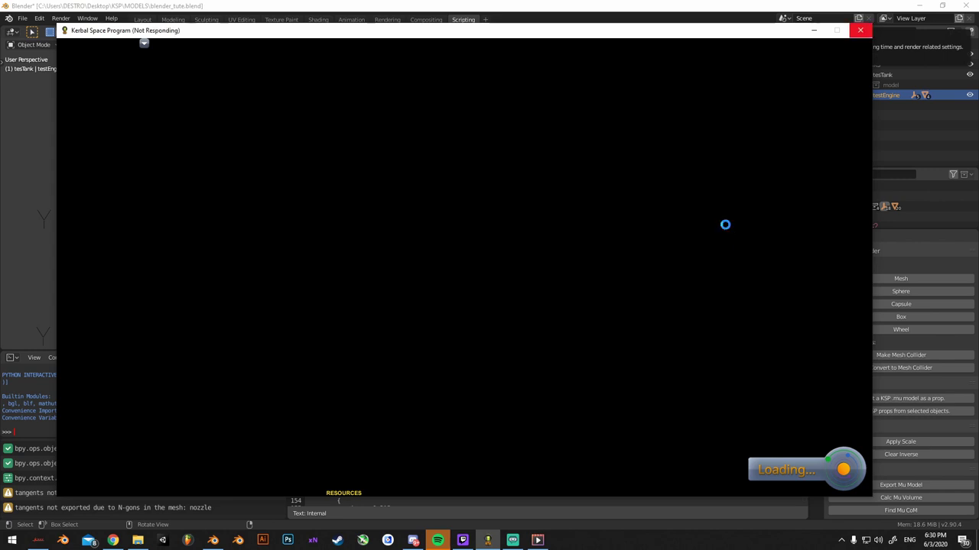
left_click(420, 7)
left_click(487, 540)
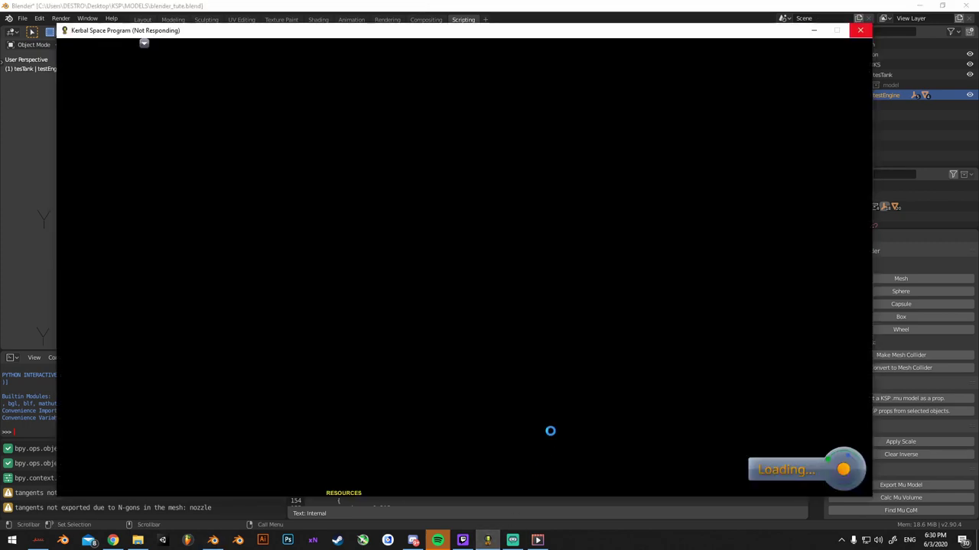
Inspect the test engine on the launch pad up close, viewing the nozzle from the side and from underneath
right_click_drag(524, 329, 621, 298)
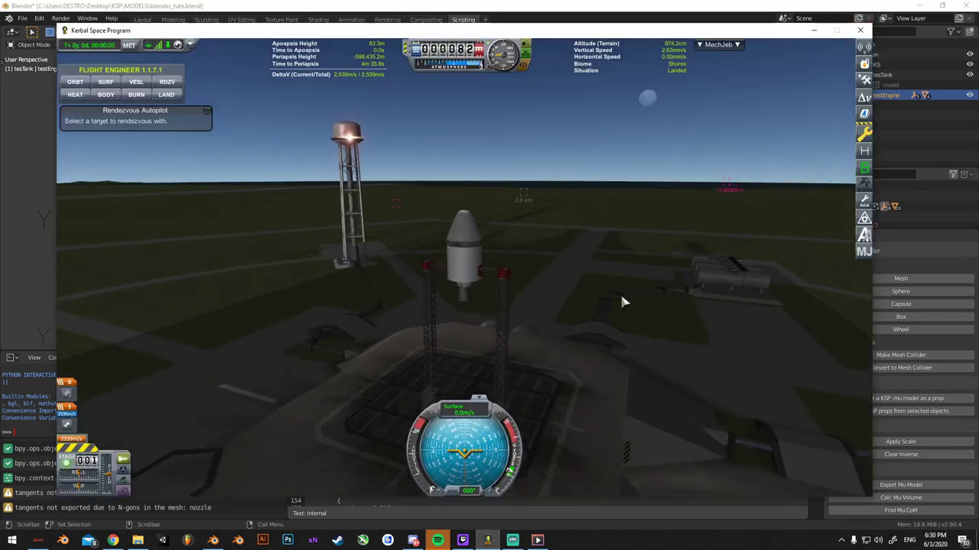
scroll(559, 286, "up", 5)
right_click_drag(560, 286, 557, 316)
scroll(610, 314, "down", 2)
scroll(653, 299, "up", 3)
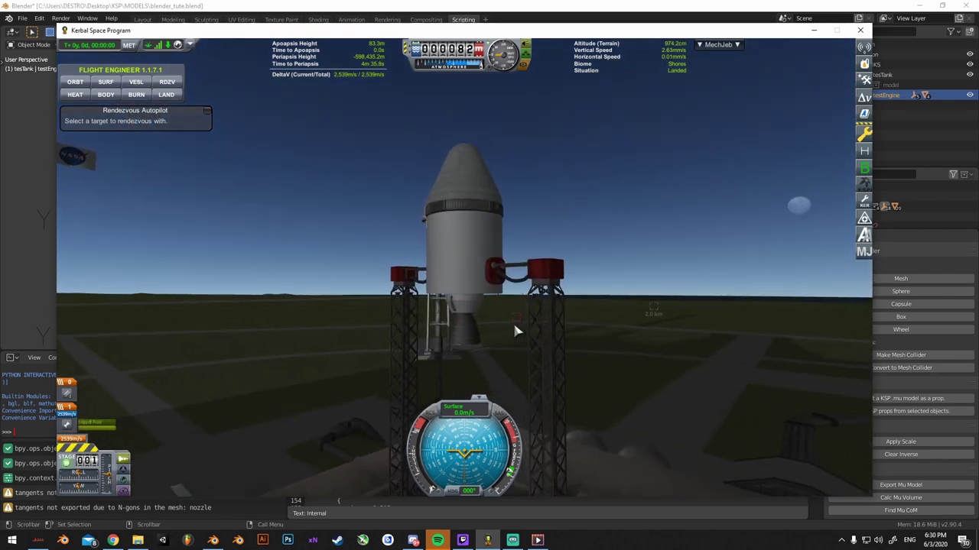
scroll(517, 336, "up", 3)
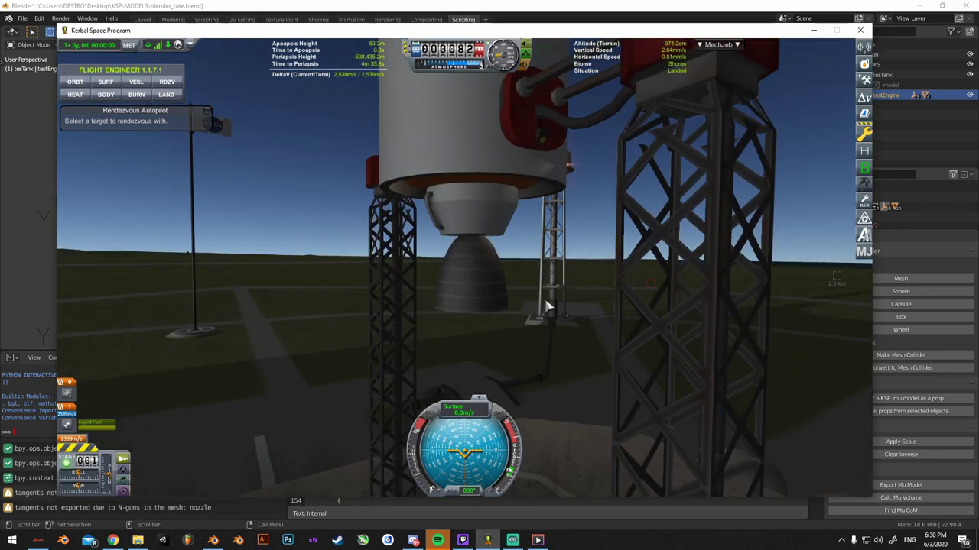
right_click_drag(520, 341, 585, 360)
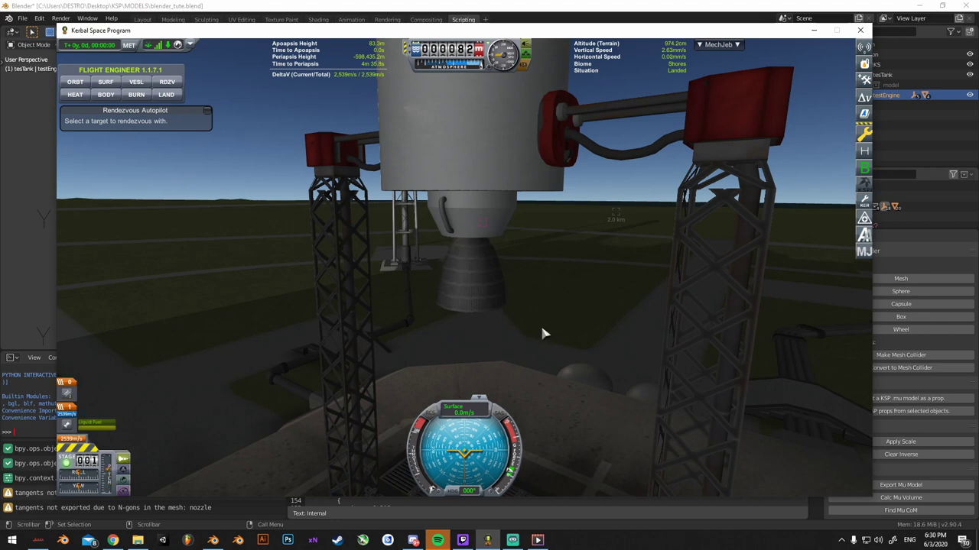
right_click_drag(545, 311, 487, 311)
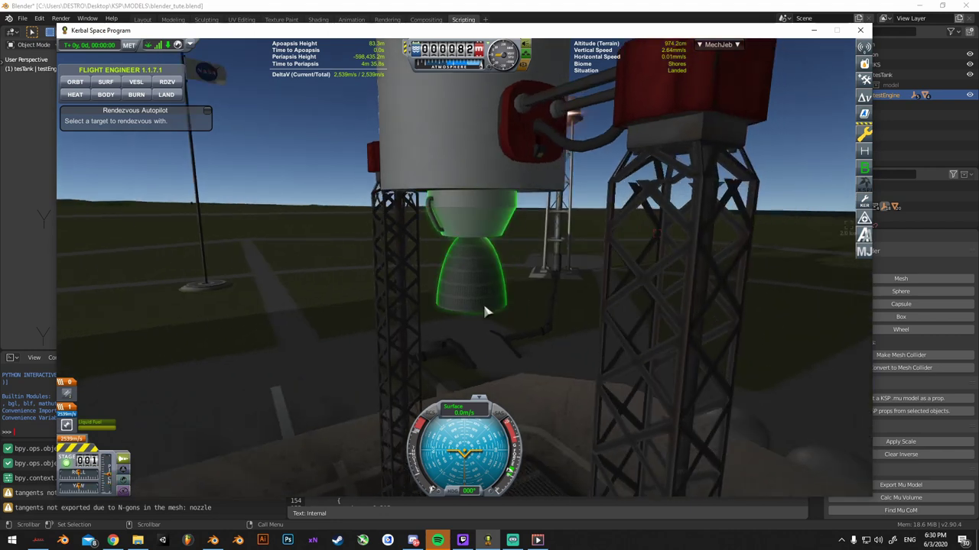
right_click(483, 307)
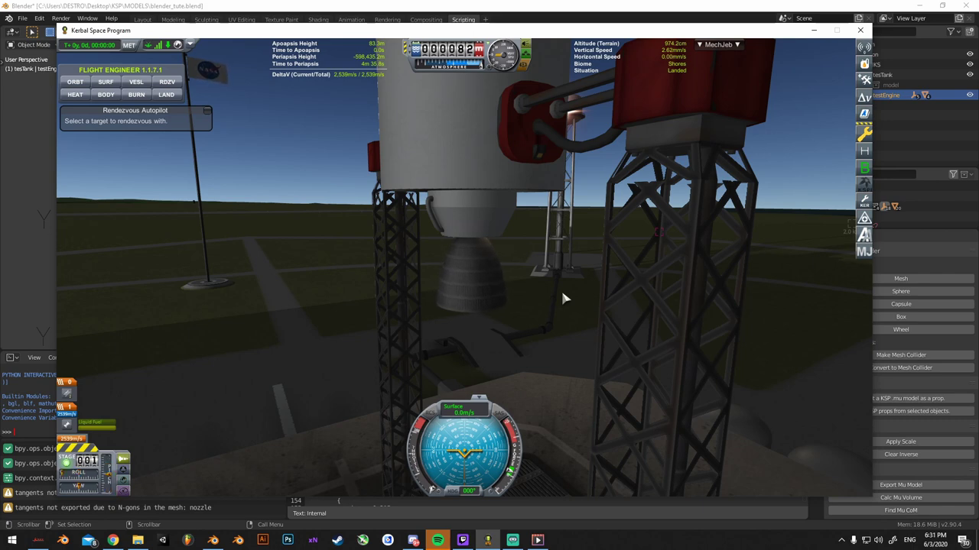
right_click_drag(562, 293, 598, 176)
scroll(603, 244, "up", 4)
right_click_drag(609, 265, 677, 287)
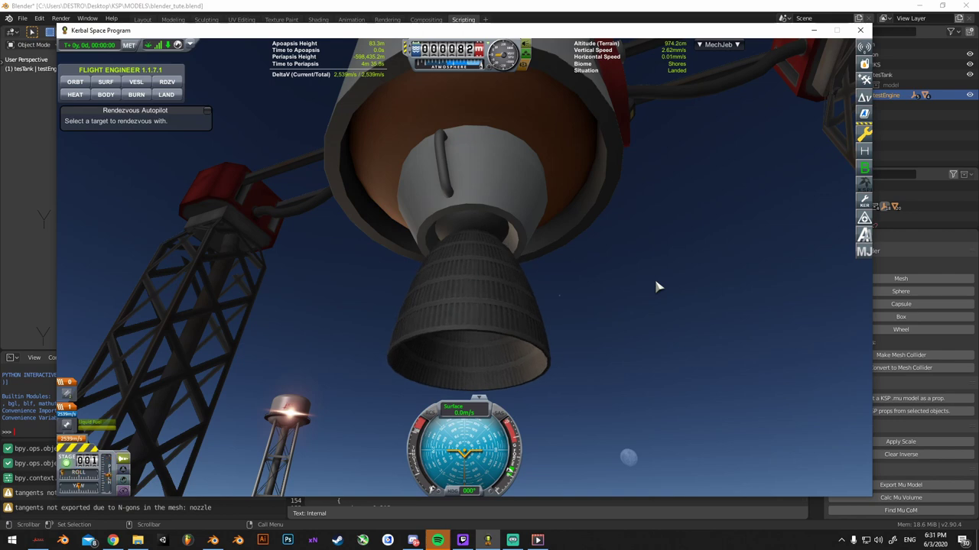
right_click_drag(626, 274, 591, 316)
scroll(591, 316, "down", 5)
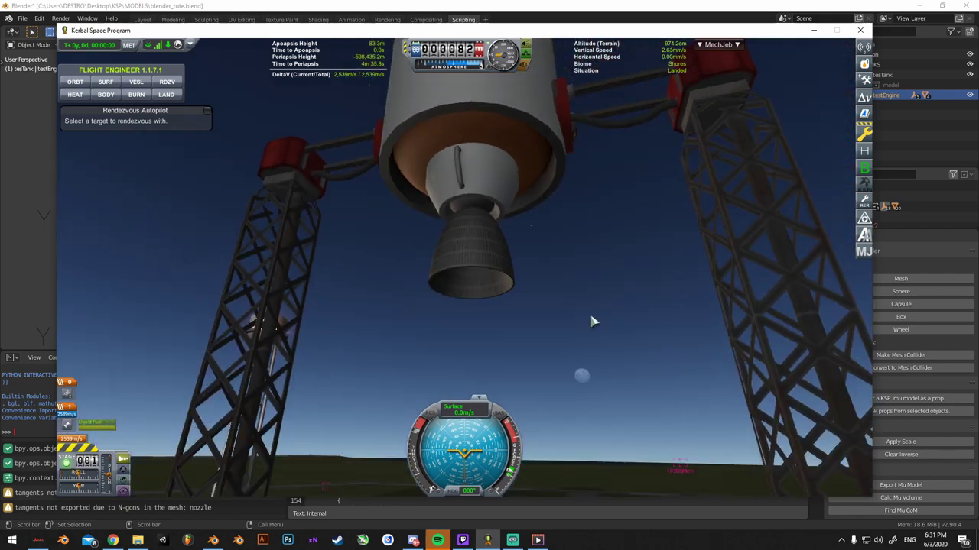
Switch to Blender, select the gimbalTransform empty and examine the orientation of its axes around the engine
left_click(448, 5)
scroll(155, 207, "up", 1)
scroll(136, 184, "down", 1)
middle_click_drag(154, 207, 205, 198)
left_click(121, 192)
key("g")
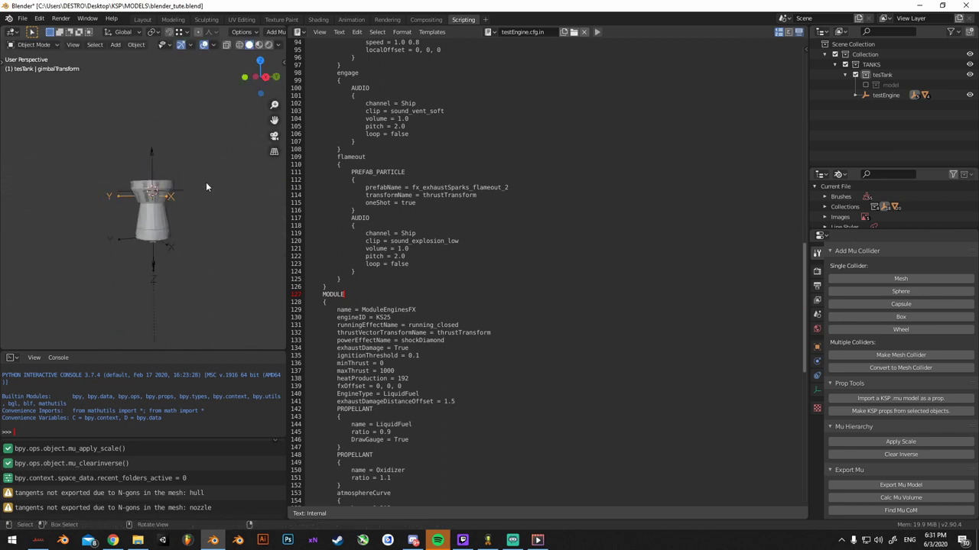
right_click(216, 226)
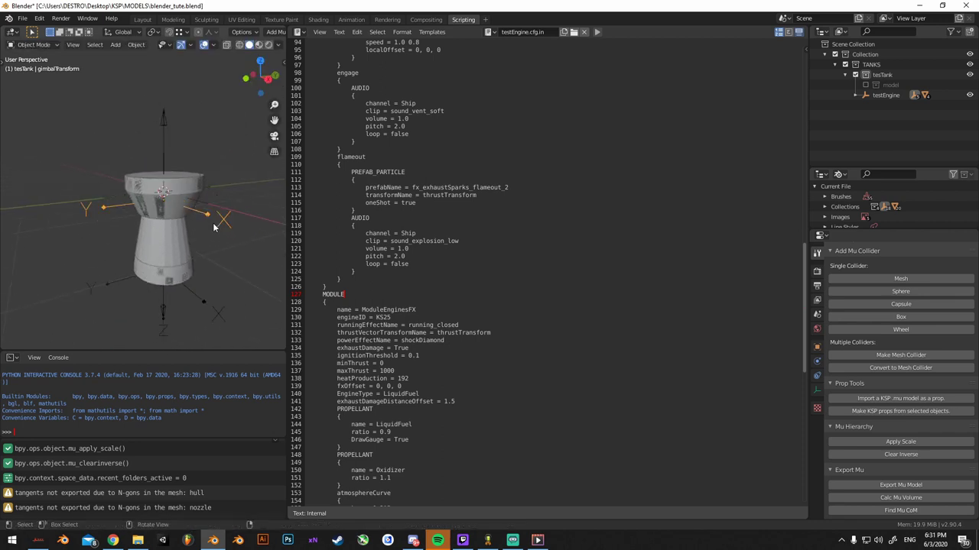
middle_click_drag(214, 226, 157, 221)
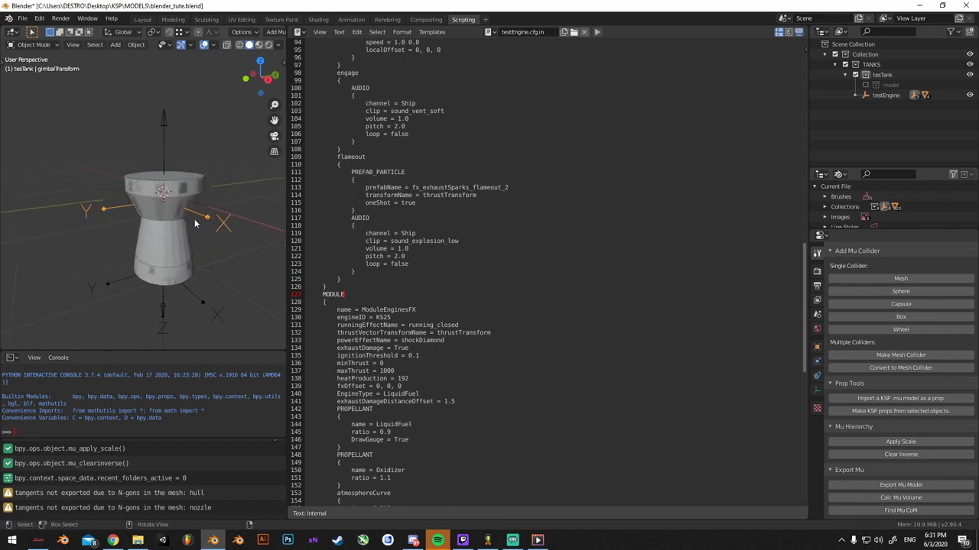
Detach the nozzle from its gimbalTransform parent while keeping its transformation
left_click(856, 95)
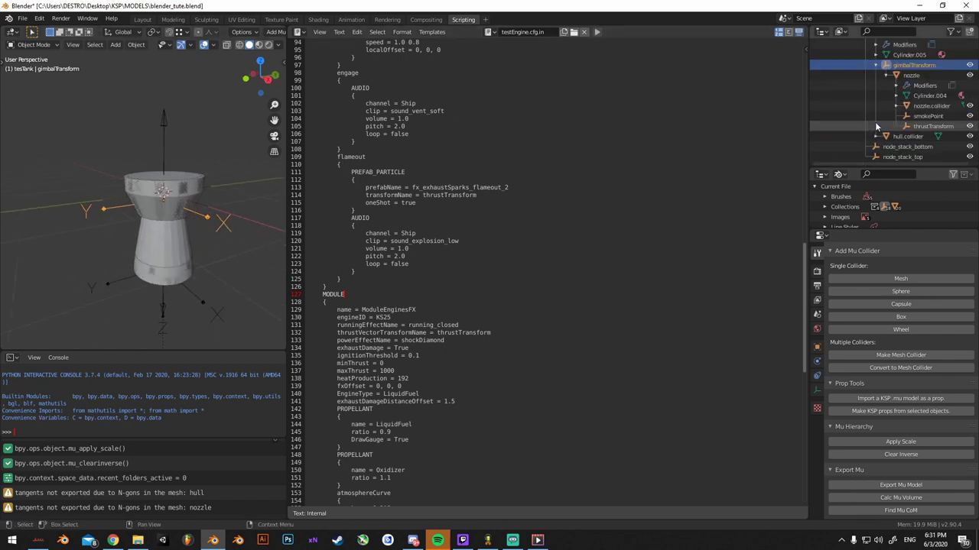
scroll(879, 126, "down", 3)
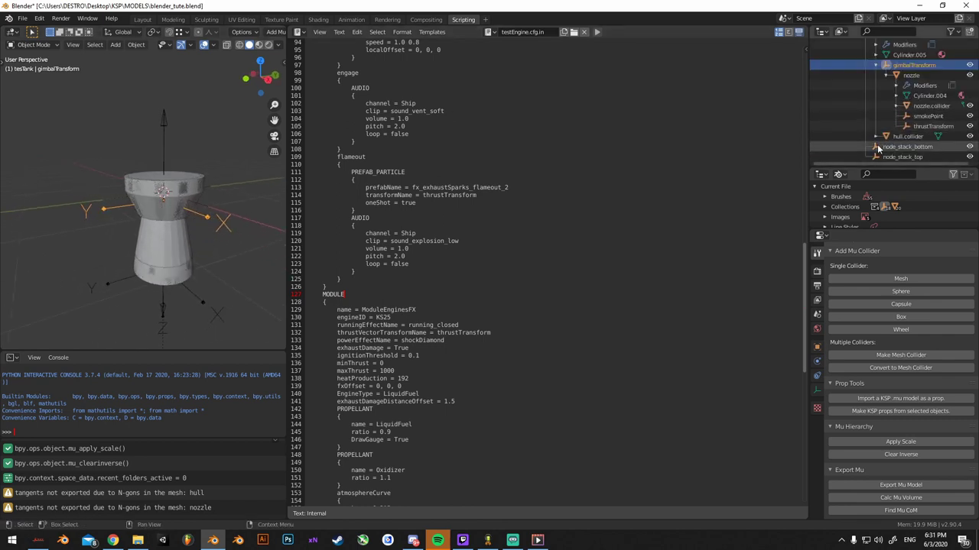
left_click(910, 76)
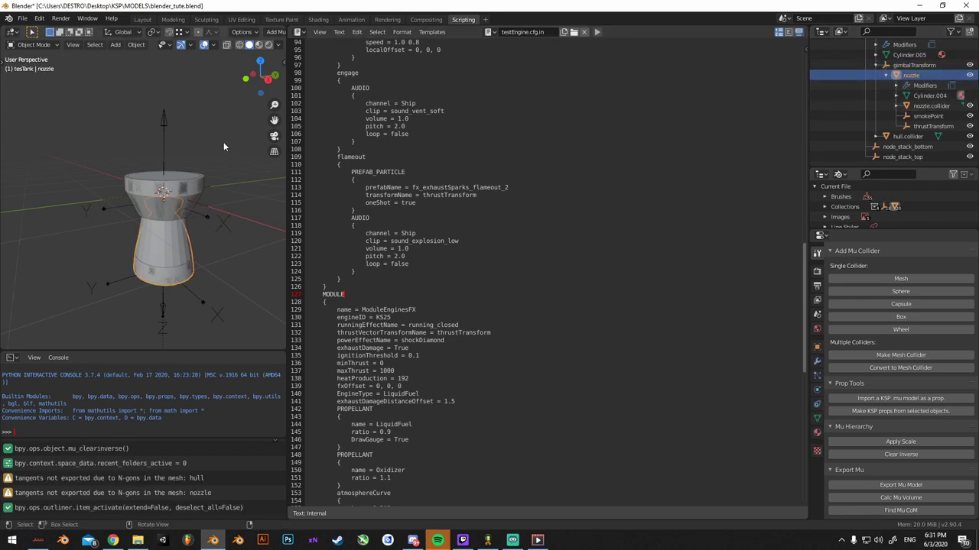
key("ctrl+p")
key("alt+p")
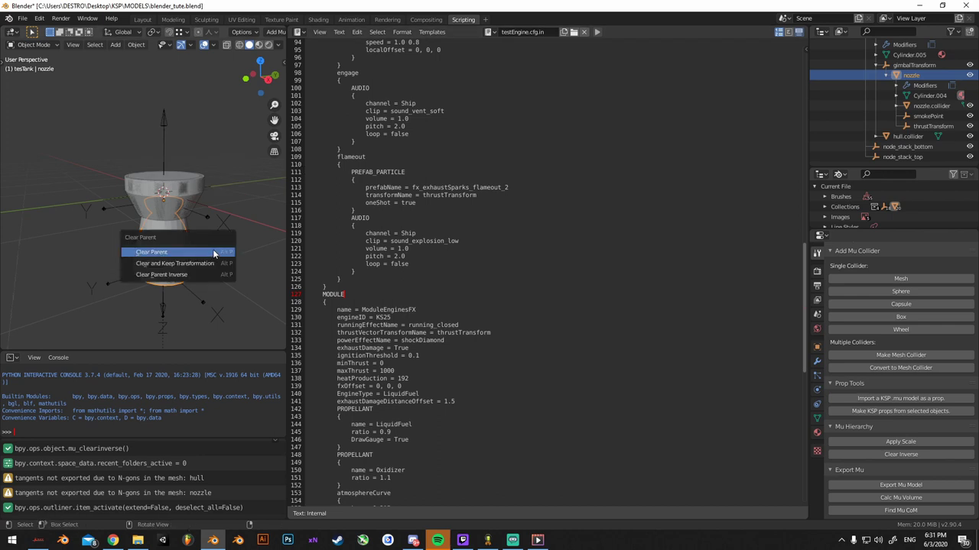
left_click(213, 257)
scroll(921, 86, "up", 2)
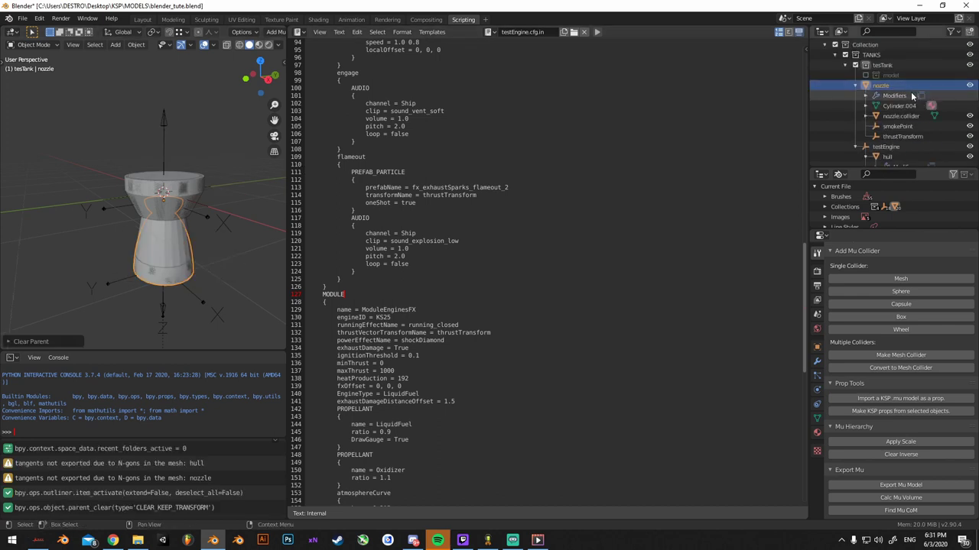
Rotate the gimbalTransform empty 90° about the global X axis and check its transform values
scroll(906, 133, "down", 2)
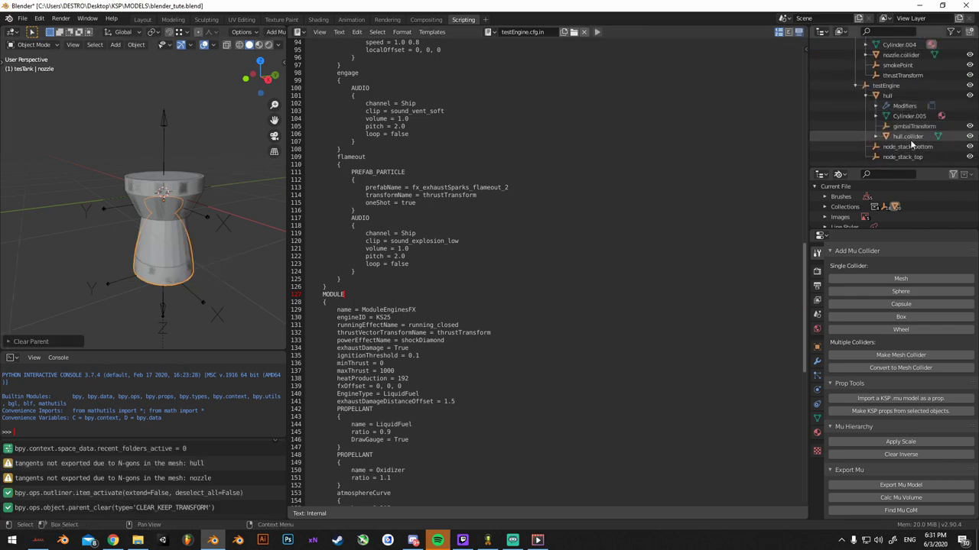
left_click(912, 127)
key("g")
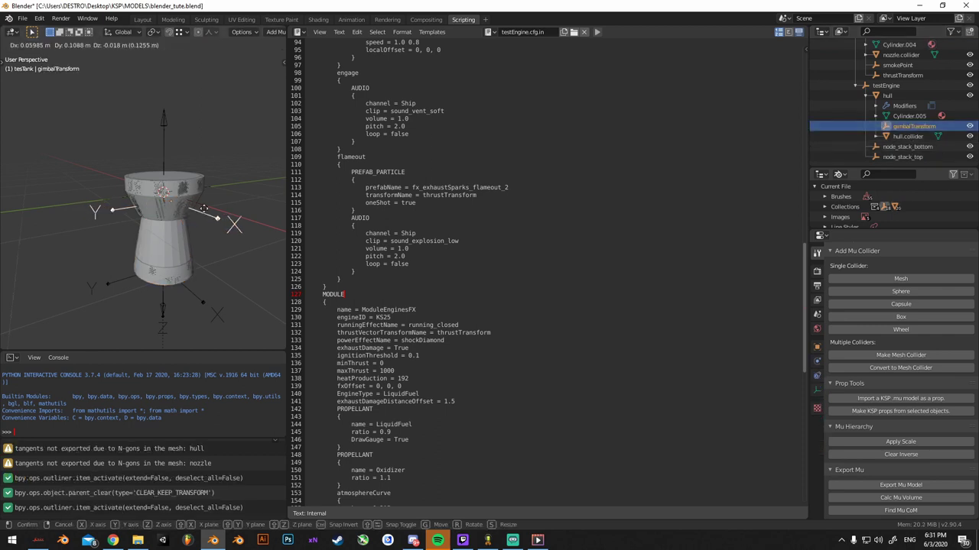
key("r")
key("x")
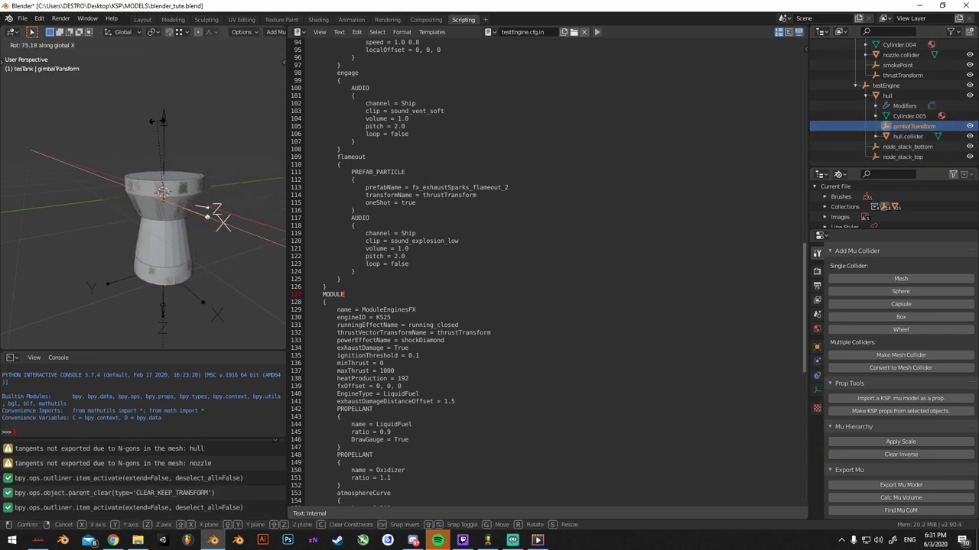
right_click(157, 119)
key("r")
key("x")
key("Return")
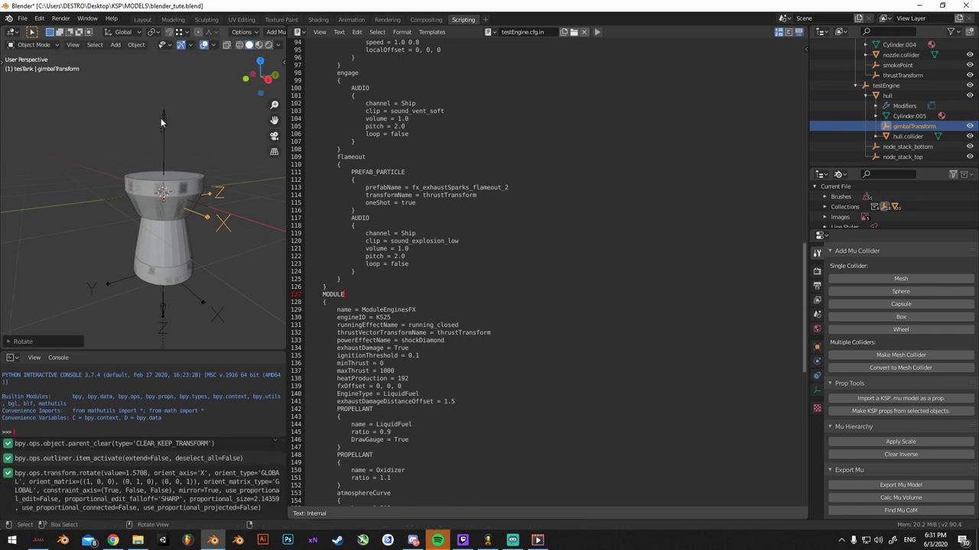
key("n")
right_click(227, 136)
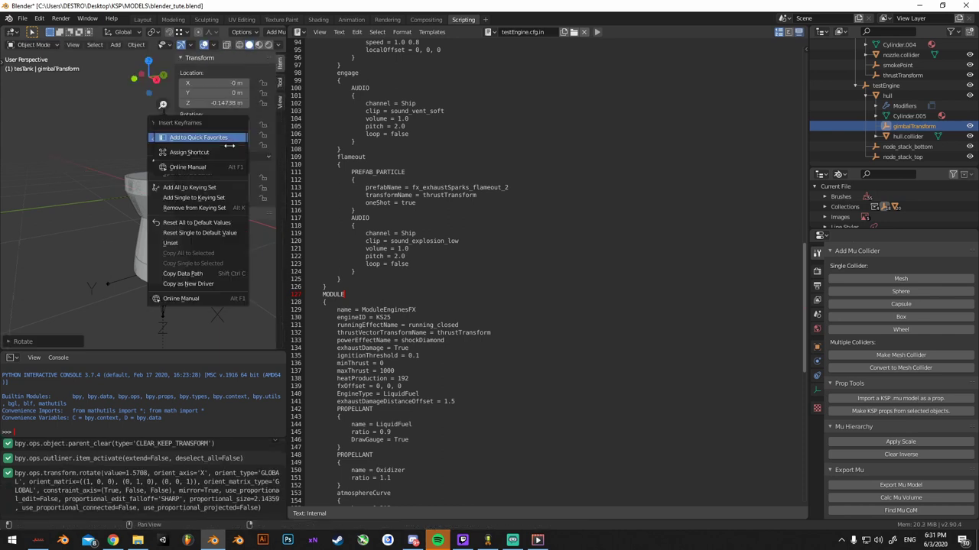
left_click(207, 233)
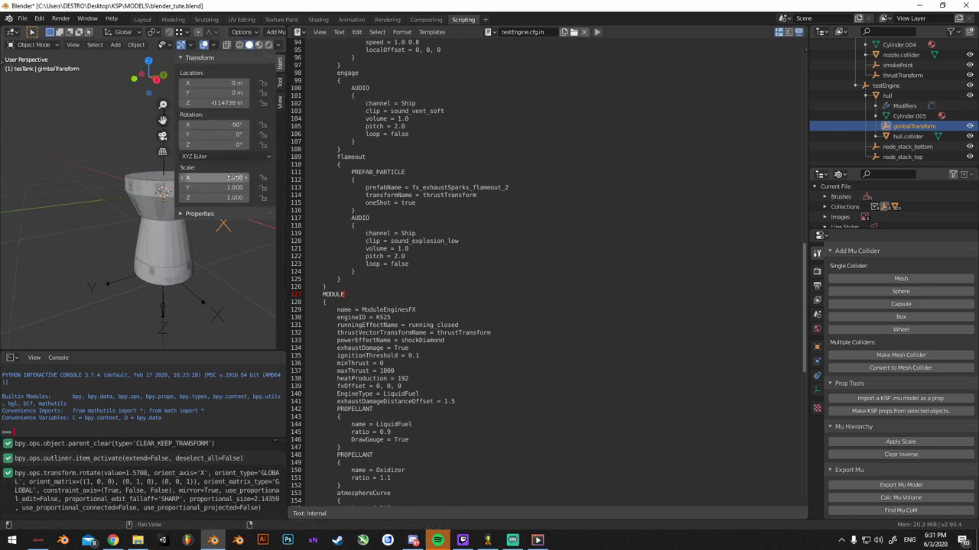
key("n")
Parent the nozzle back to the gimbalTransform empty as an object, keeping its transform
scroll(894, 91, "up", 1)
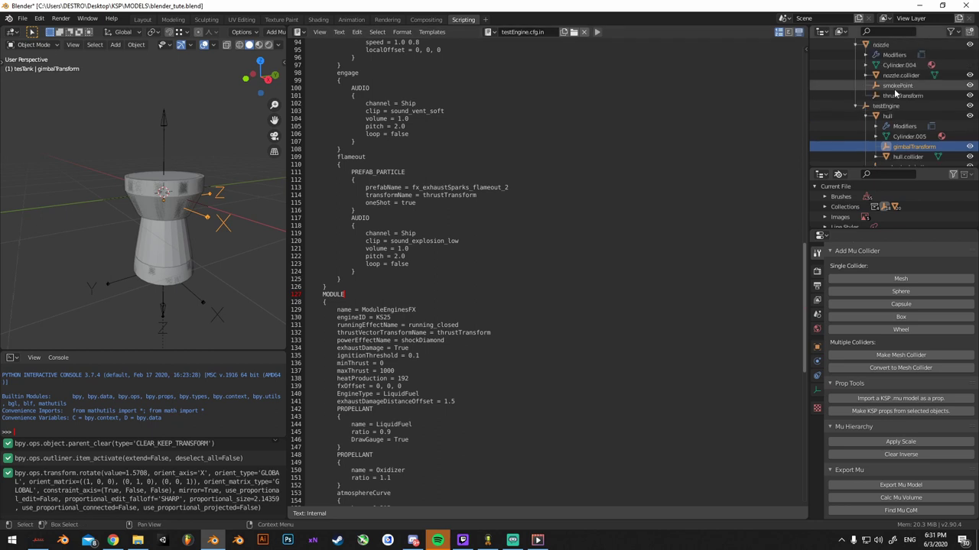
left_click(892, 50)
left_click(909, 147, "ctrl")
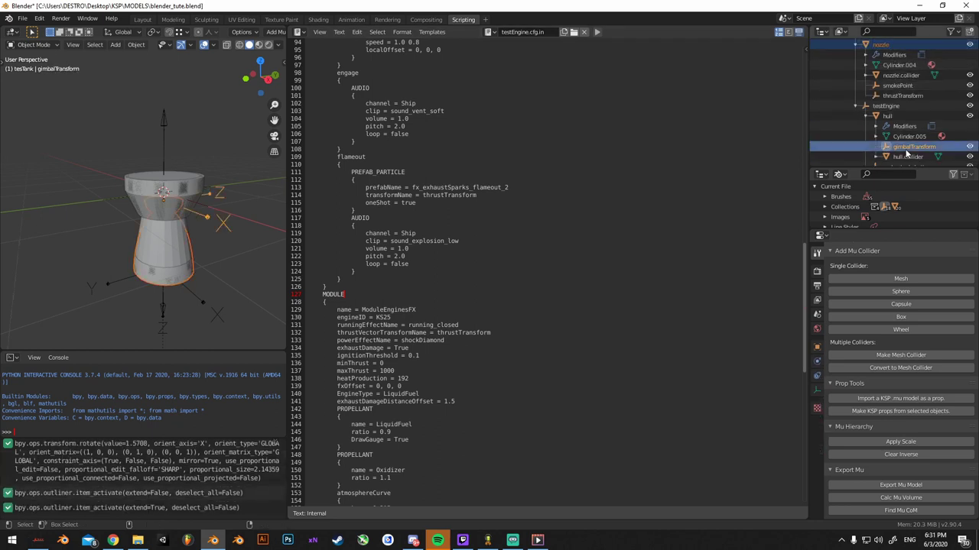
key("ctrl+p")
left_click(261, 202)
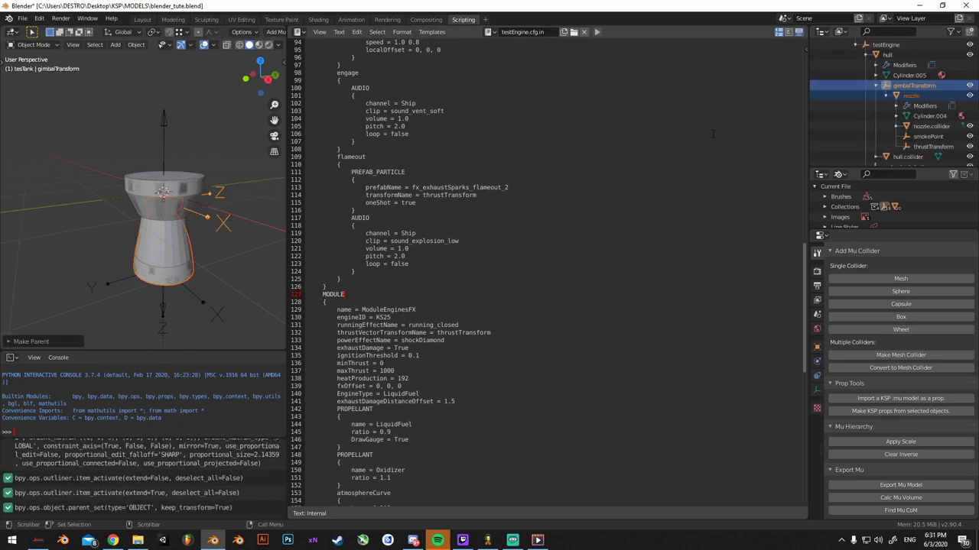
Select the testEngine empty and export it as a Mu model over testEngine.mu in the mod's testEngine part folder
left_click(907, 88)
left_click(885, 44)
scroll(894, 76, "down", 1)
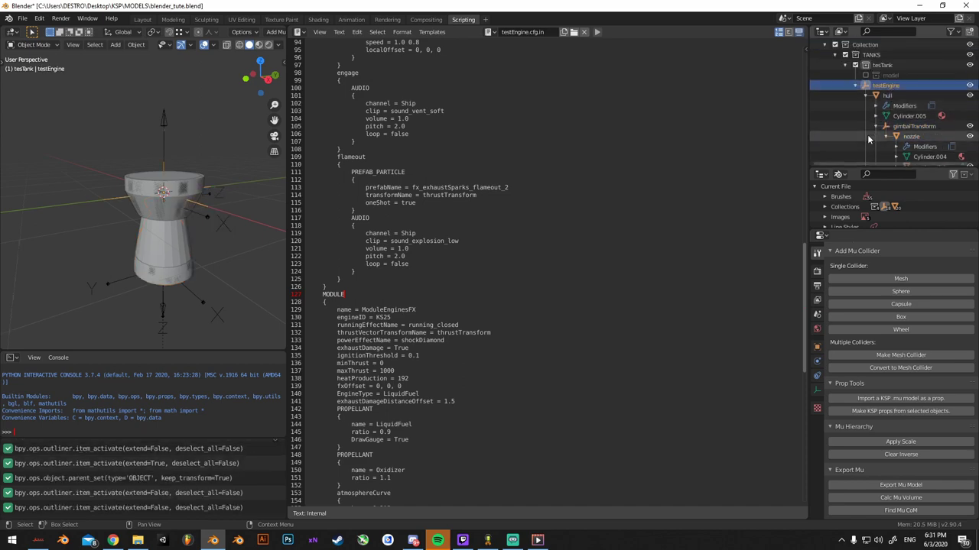
left_click(904, 485)
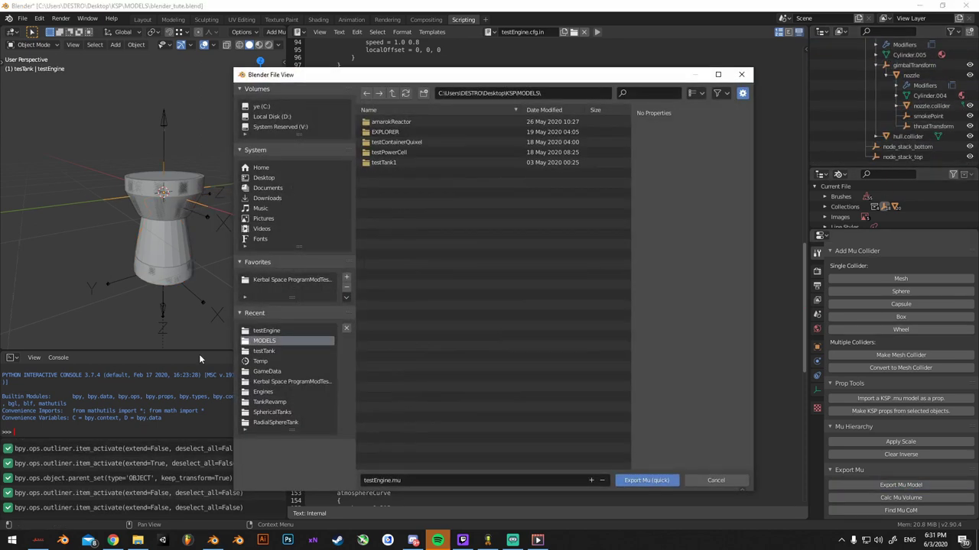
left_click(270, 332)
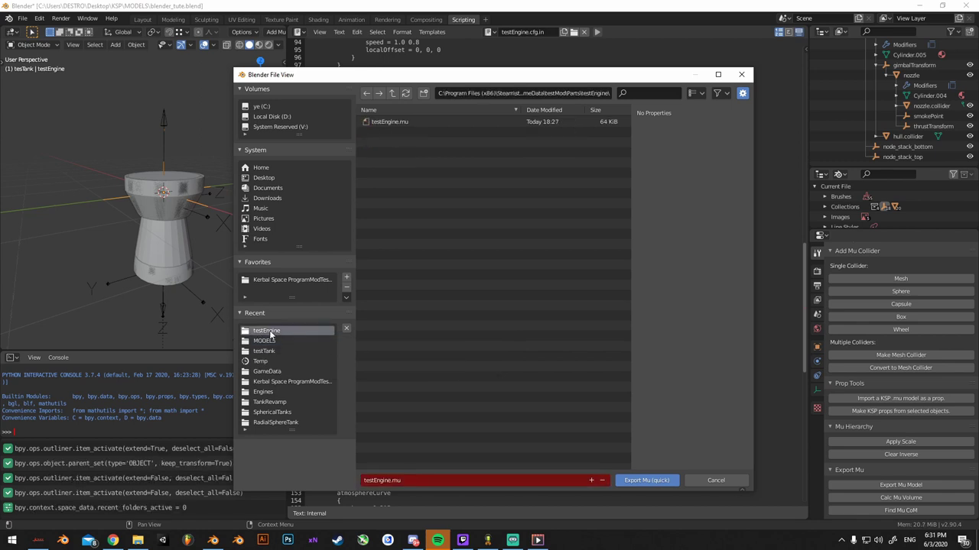
double_click(410, 123)
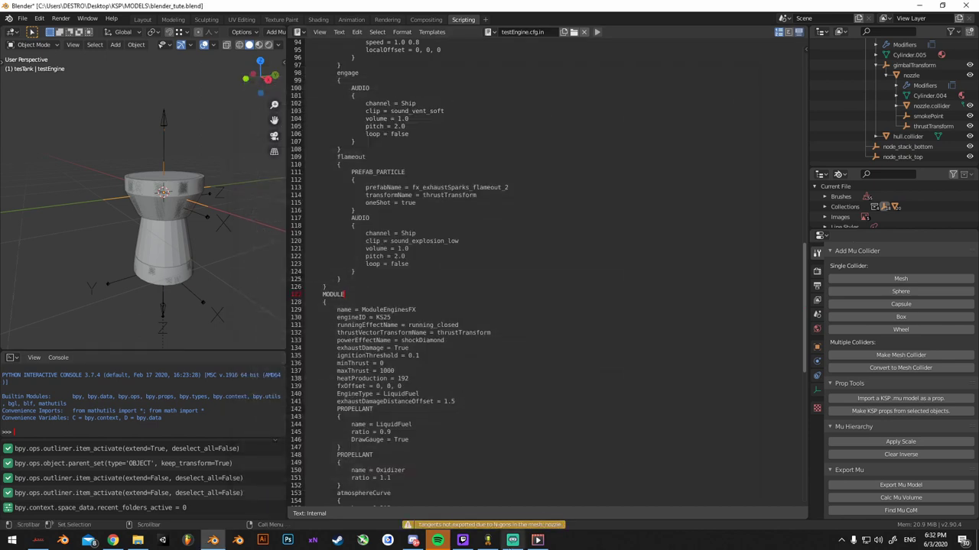
Switch to Kerbal Space Program and revert the flight to Vehicle Assembly
left_click(487, 541)
key("Escape")
left_click(497, 264)
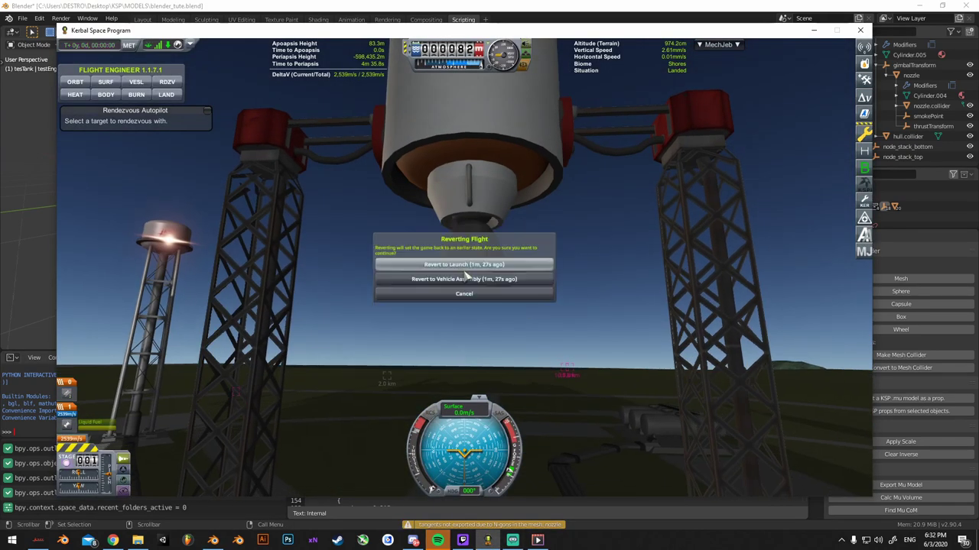
left_click(465, 280)
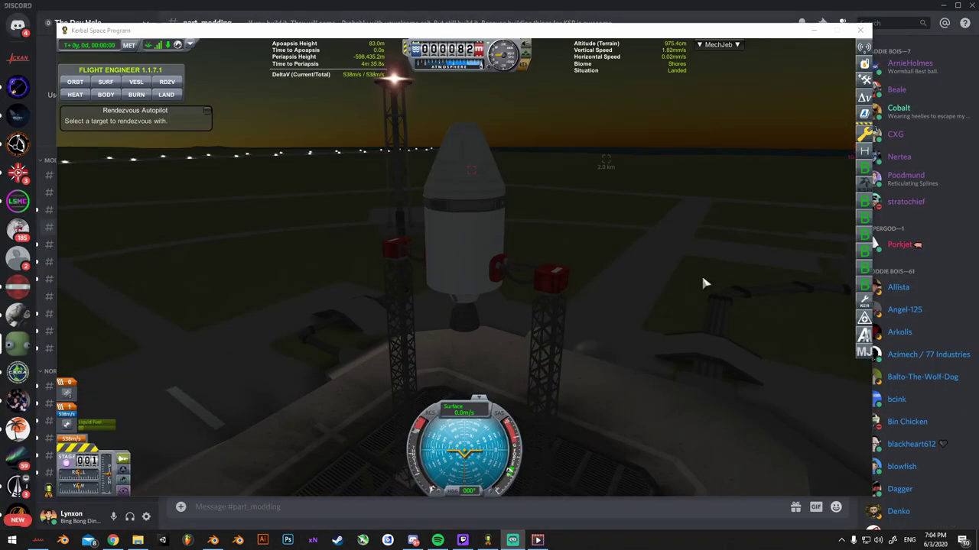
View the engine from below on the launch pad and minimize the Discord window so Blender sits behind the game
right_click_drag(705, 284, 577, 204)
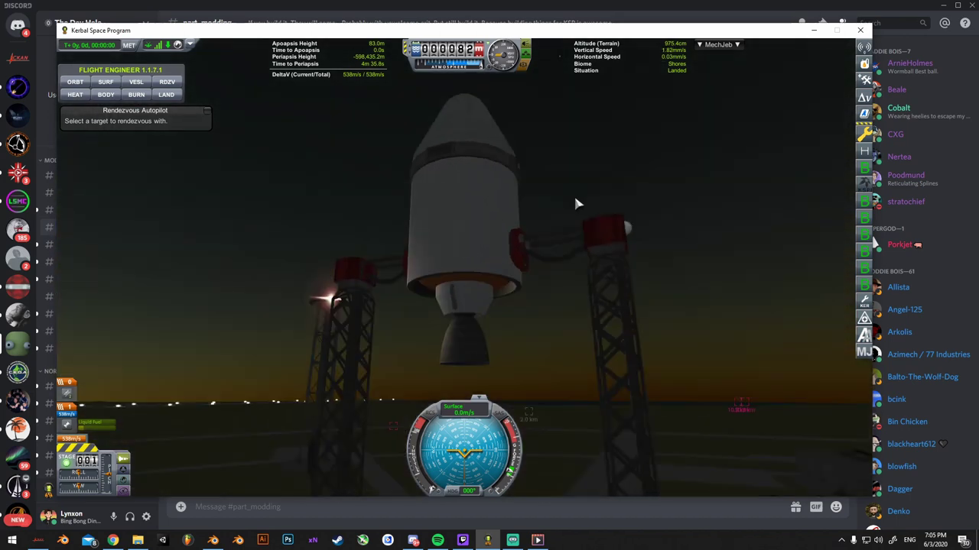
scroll(579, 222, "up", 2)
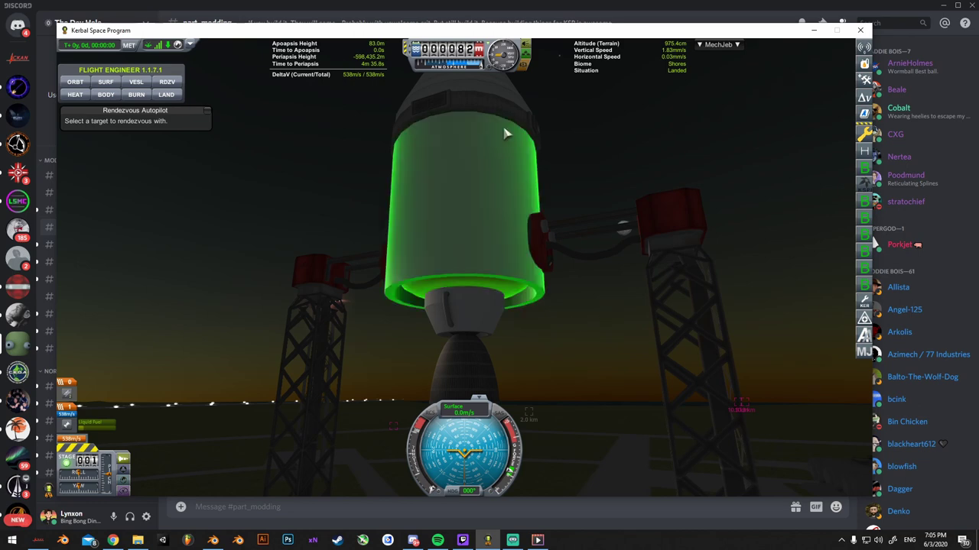
left_click(944, 6)
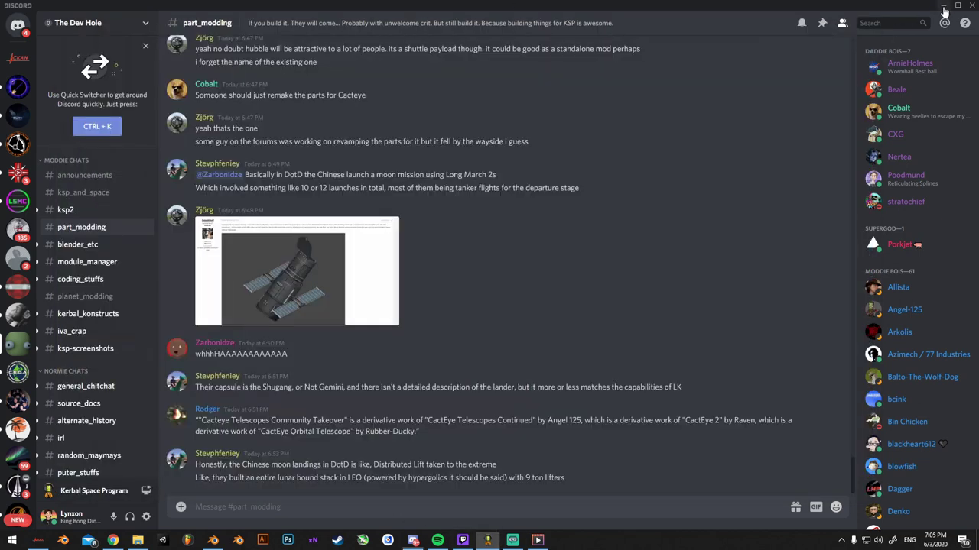
left_click(321, 10)
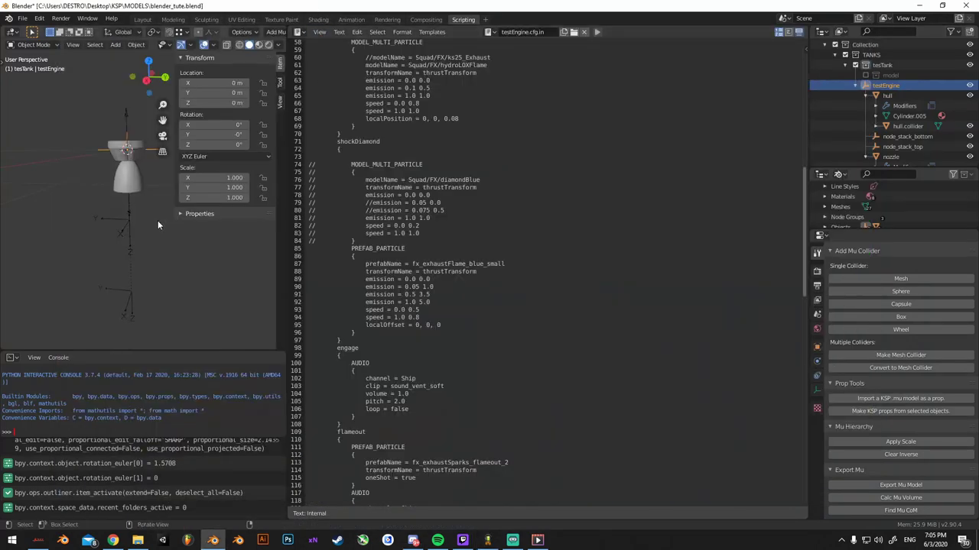
key("alt+Tab")
Fire the engine at full throttle on the launch pad, cut the throttle, and view the rocket from different angles
right_click_drag(575, 258, 566, 327)
scroll(535, 306, "down", 5)
scroll(566, 331, "down", 4)
key("z")
key("x")
right_click_drag(662, 329, 647, 348)
right_click_drag(471, 273, 584, 310)
scroll(584, 310, "up", 4)
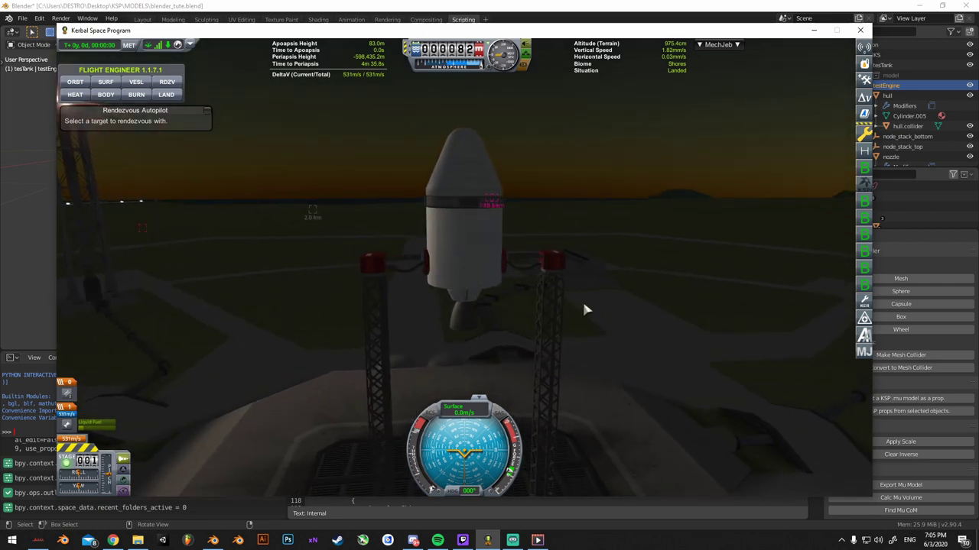
scroll(551, 324, "up", 3)
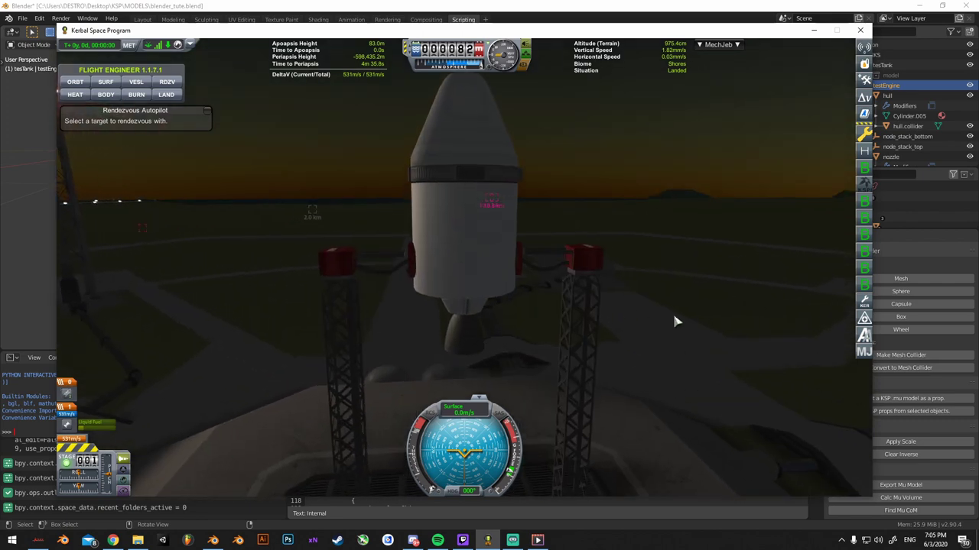
Fire the engine again and examine its exhaust plume and nozzle from above and below
scroll(530, 331, "down", 2)
right_click_drag(530, 331, 491, 359)
key("z")
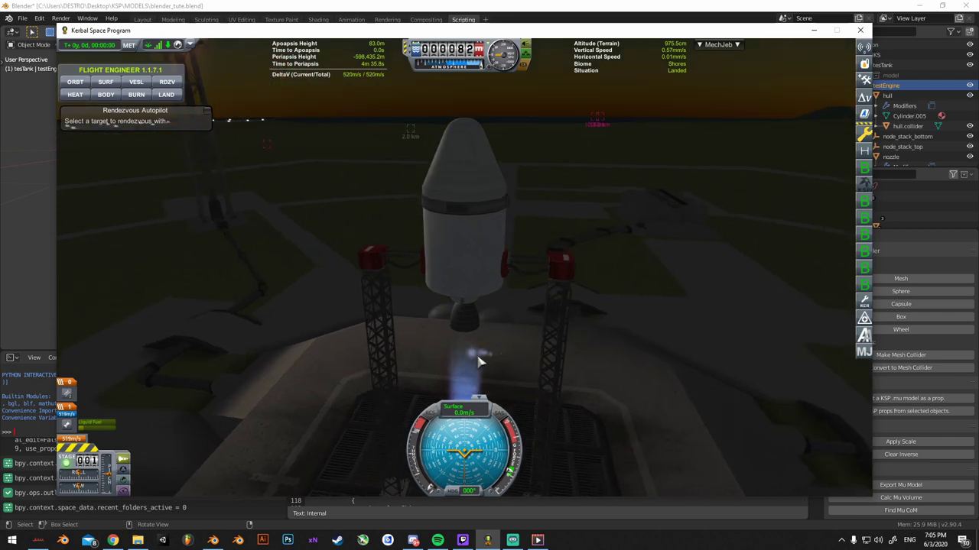
key("shift")
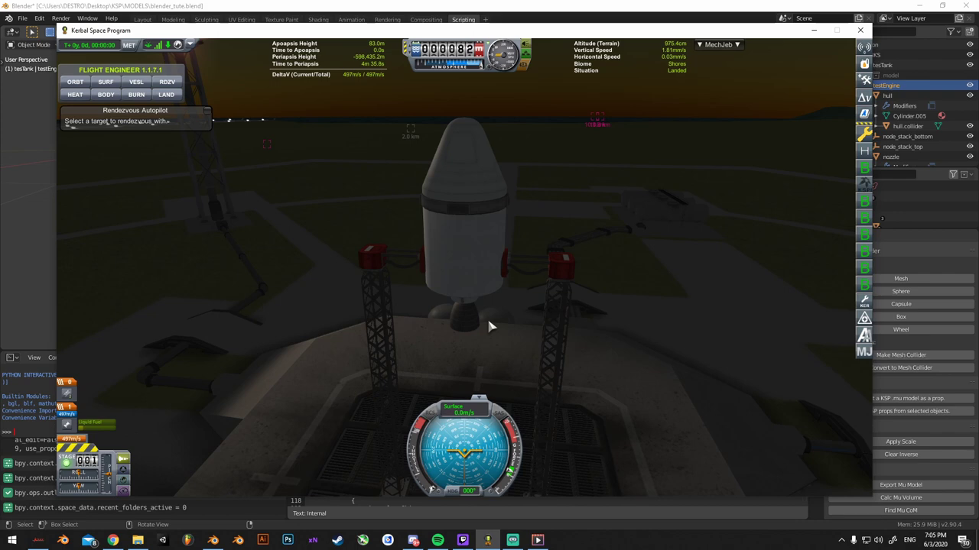
mouse_move(511, 329)
right_mouse_down()
mouse_move(478, 333)
mouse_move(465, 310)
right_mouse_up()
scroll(468, 313, "up", 4)
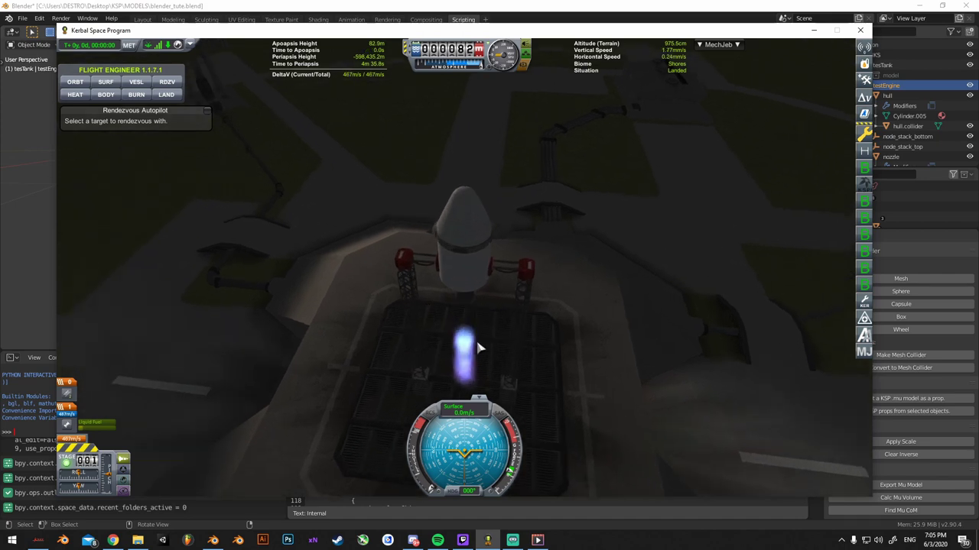
right_click_drag(481, 347, 474, 196)
right_click_drag(539, 323, 627, 181)
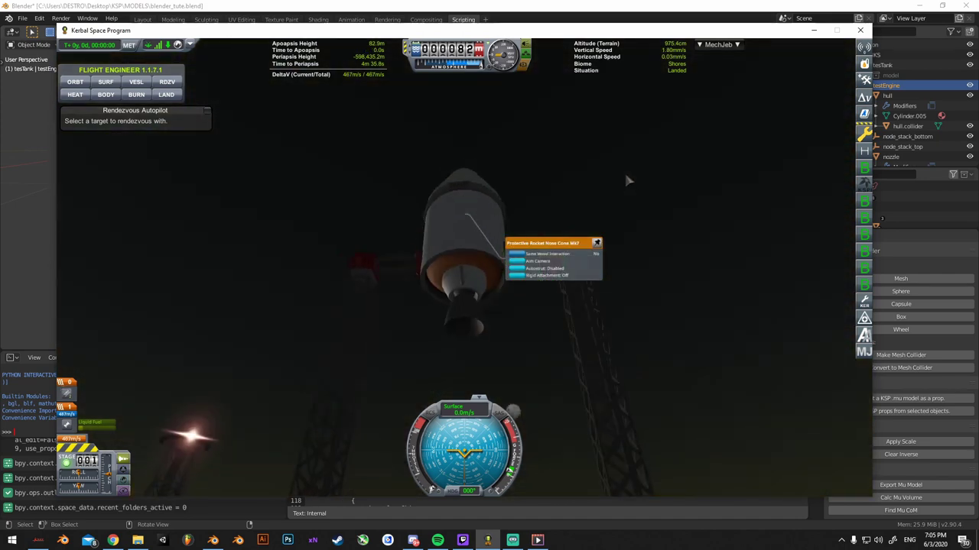
scroll(561, 356, "up", 4)
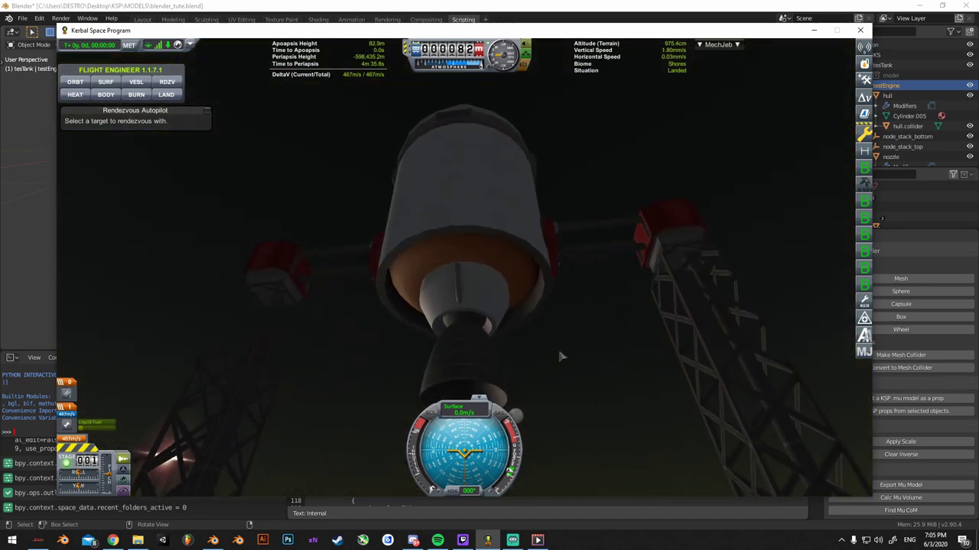
right_click_drag(561, 356, 512, 377)
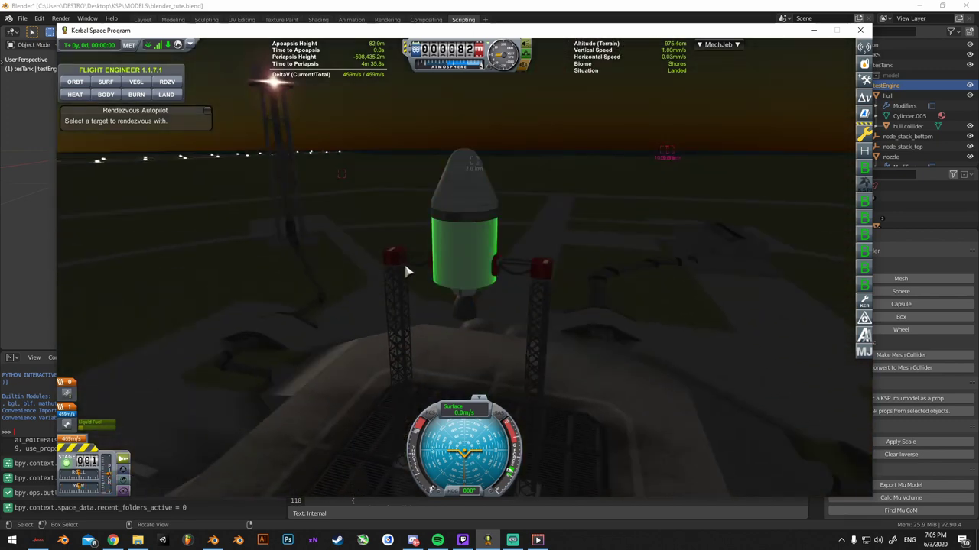
Switch to Blender and examine the axes and positions of the thrustTransform and smokePoint empties below the nozzle
key("alt+Tab")
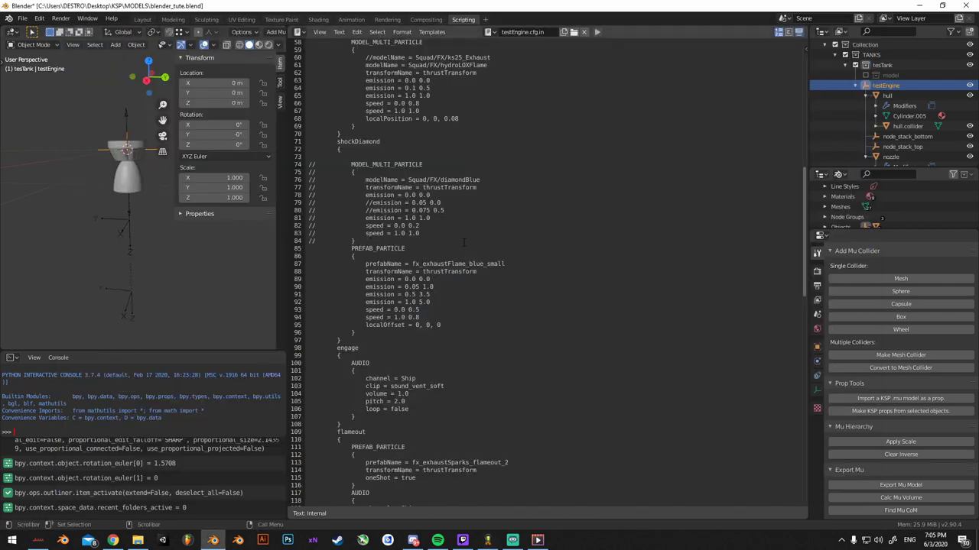
scroll(463, 243, "down", 4)
mouse_move(95, 178)
middle_mouse_down()
mouse_move(103, 187)
mouse_move(87, 169)
middle_mouse_up()
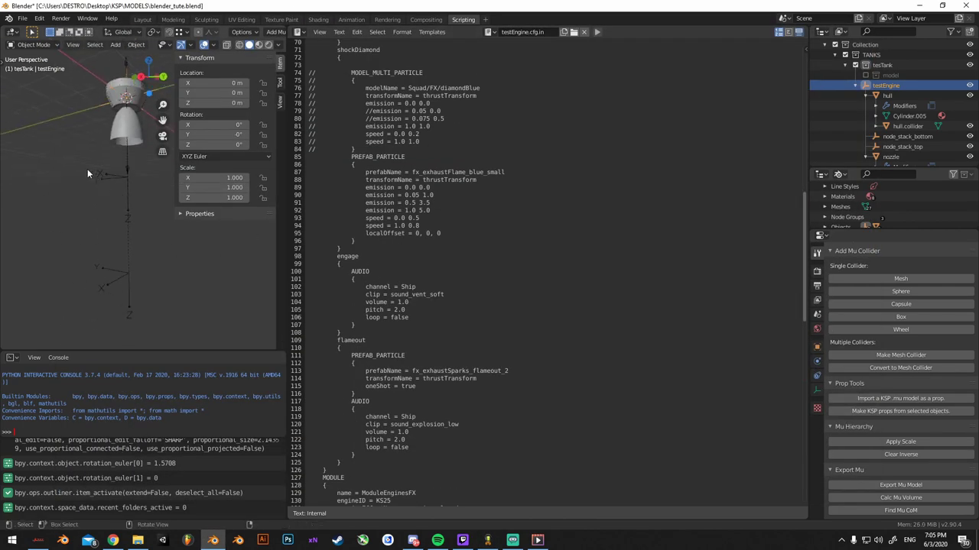
scroll(87, 169, "up", 4)
left_click(126, 195)
mouse_move(126, 194)
middle_mouse_down()
mouse_move(86, 179)
mouse_move(109, 213)
mouse_move(126, 210)
middle_mouse_up()
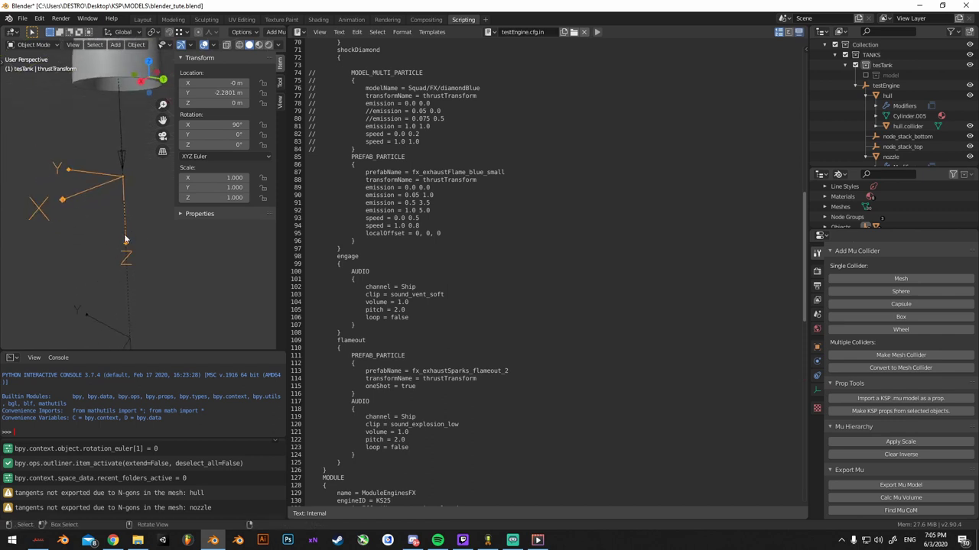
mouse_move(127, 270)
middle_mouse_down()
mouse_move(116, 236)
mouse_move(141, 237)
mouse_move(134, 221)
mouse_move(122, 275)
middle_mouse_up()
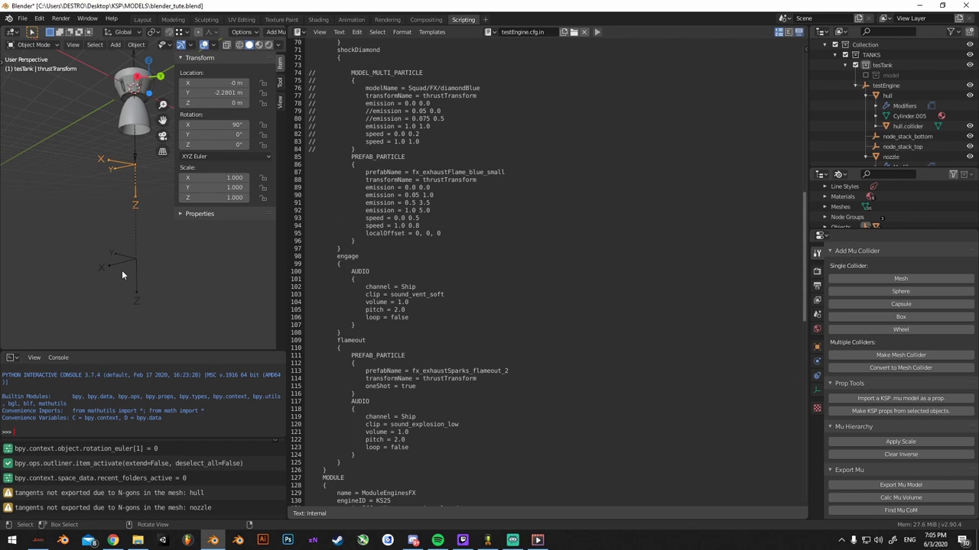
Return to Kerbal Space Program and fire two full-throttle bursts on the pad, watching the flame and smoke from farther away
left_click(487, 541)
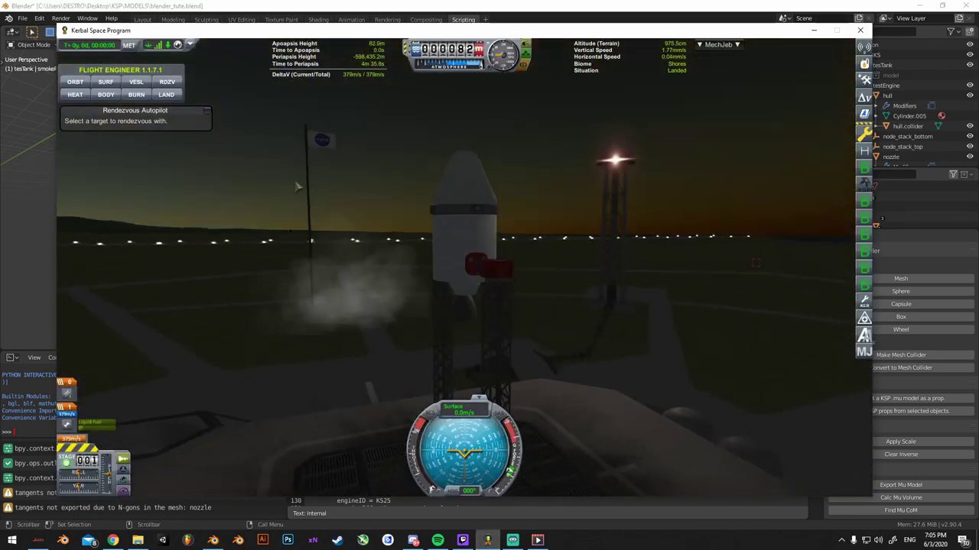
right_click_drag(298, 186, 538, 223)
scroll(528, 241, "down", 4)
key("z")
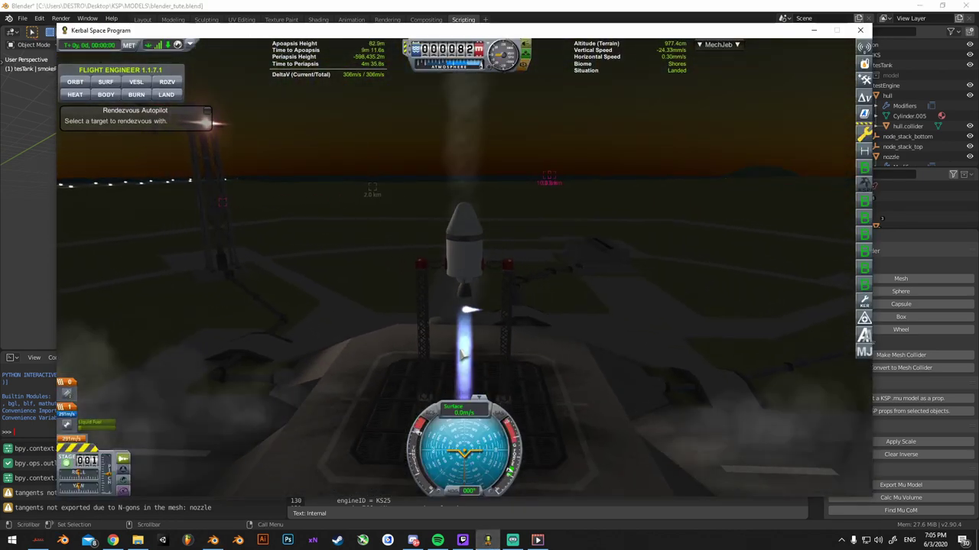
scroll(463, 356, "down", 2)
key("x")
key("z")
key("x")
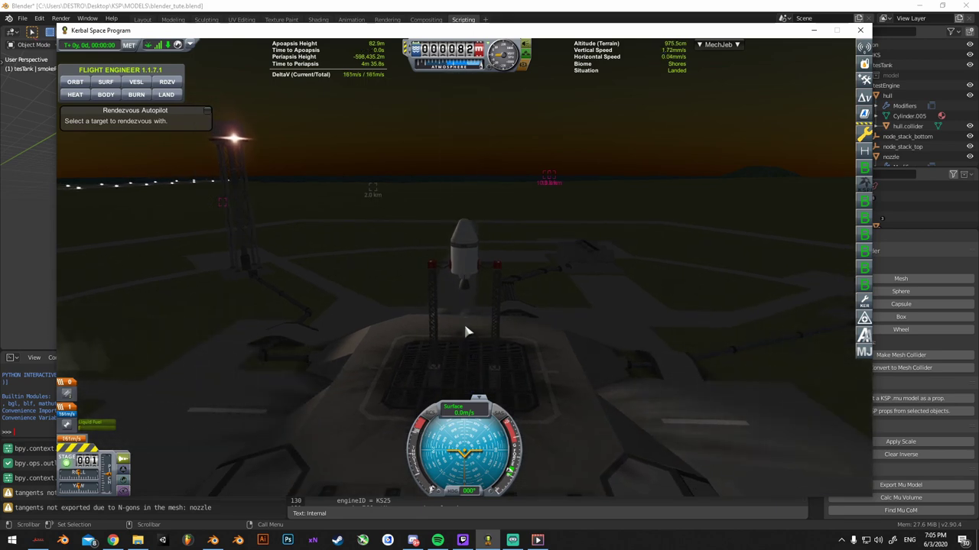
Turn on the Infinite Propellant cheat and close the Cheats window
key("alt+F12")
left_click(352, 249)
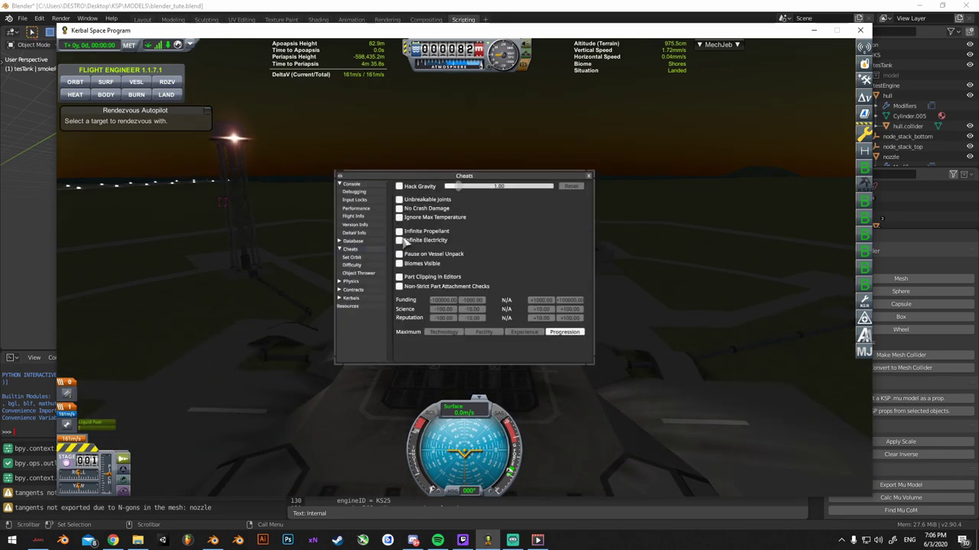
left_click(588, 178)
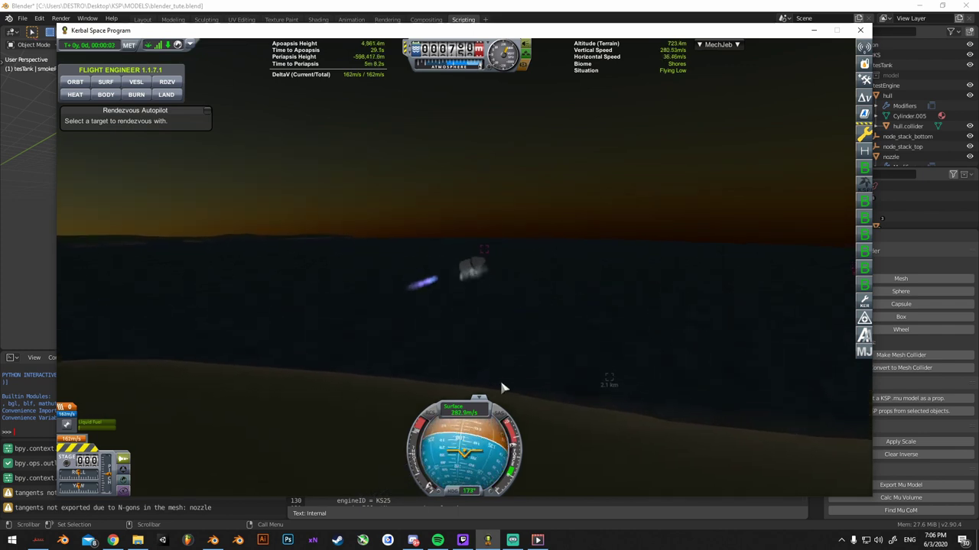
Set the flying rocket's SAS to Radial Out, throttle up, cut the engine, and view the nozzle up close
scroll(496, 334, "up", 5)
left_click(499, 414)
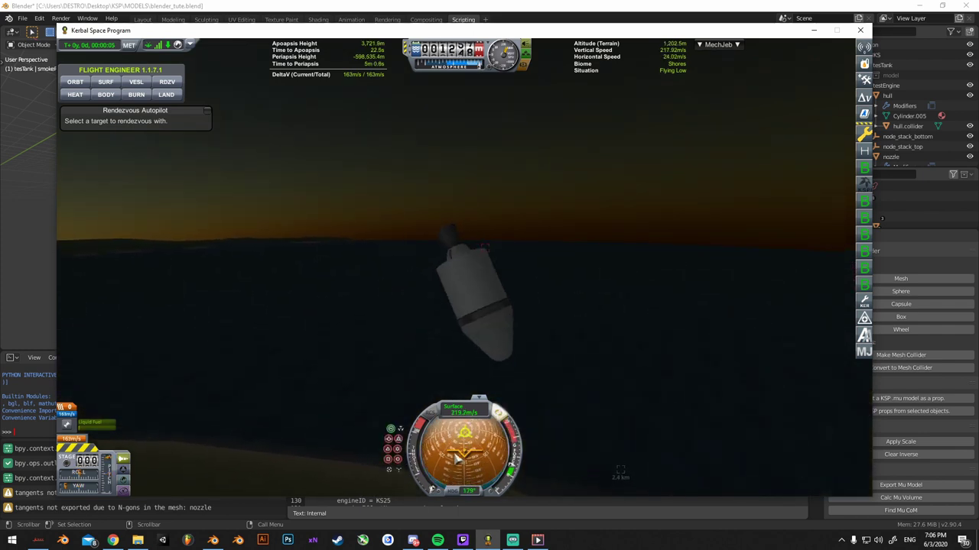
left_click(387, 460)
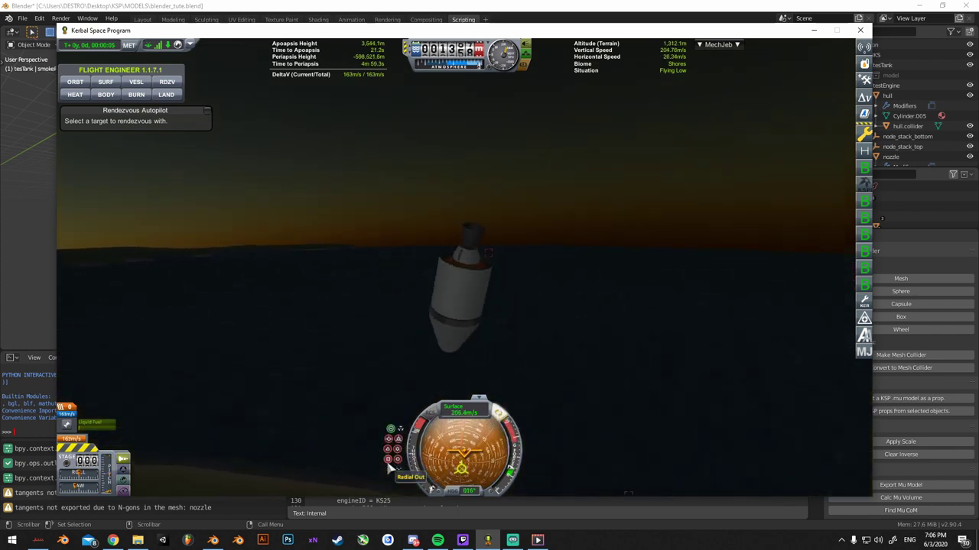
key("shift")
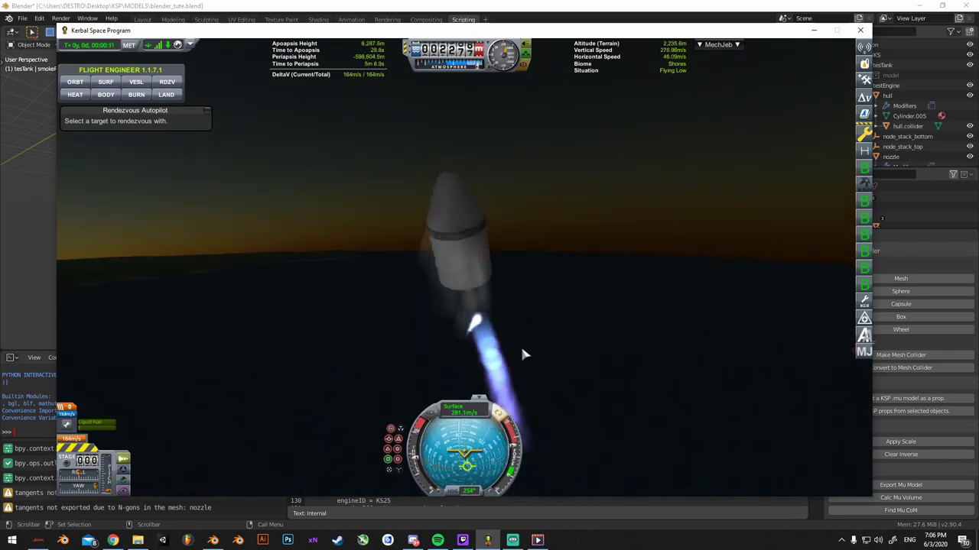
key("x")
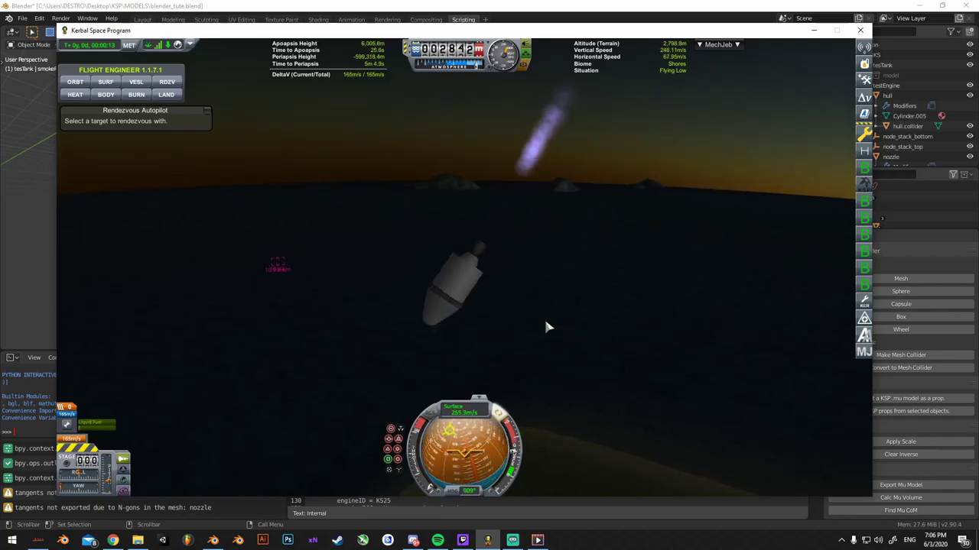
right_click_drag(545, 319, 549, 312)
scroll(523, 297, "up", 4)
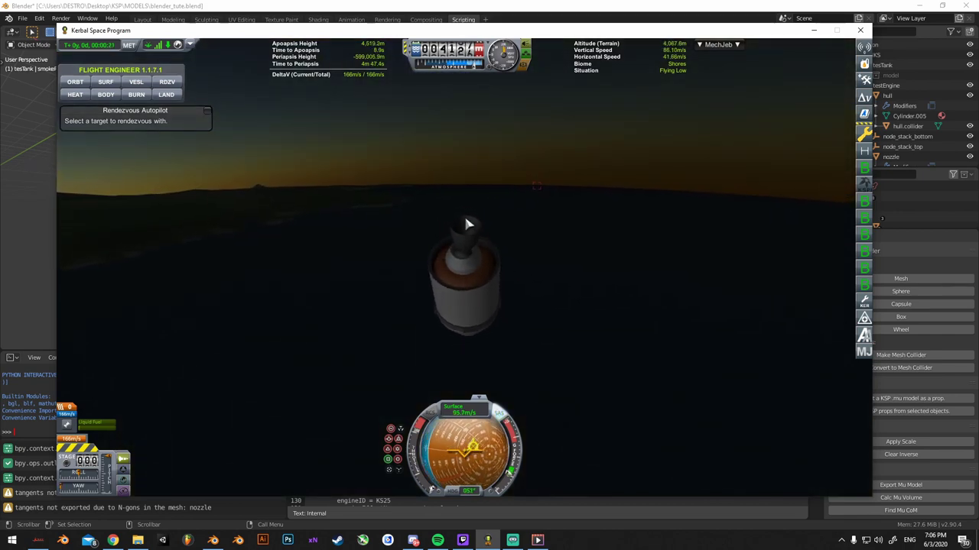
Switch to Blender and select the contents of the shockDiamond effect block in the testEngine config text
key("alt+Tab")
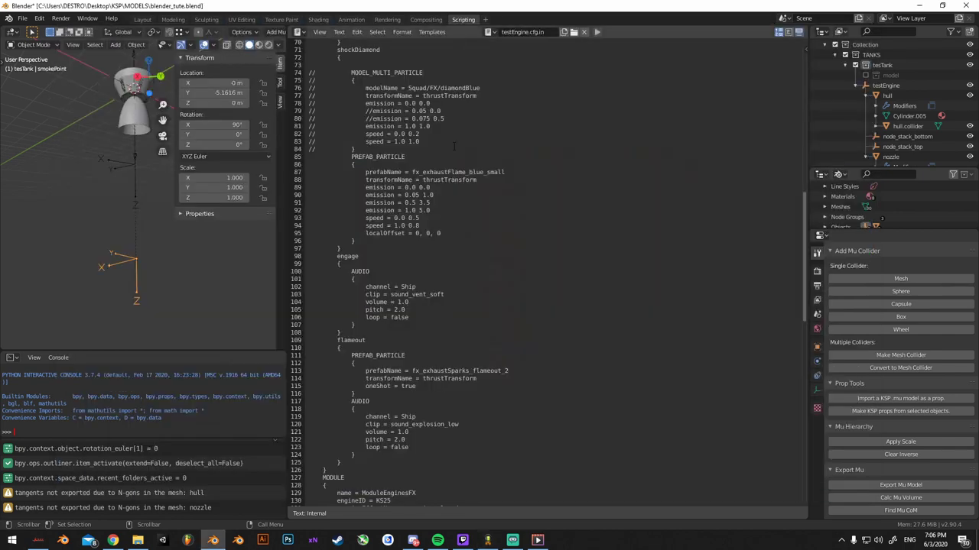
scroll(454, 145, "up", 5)
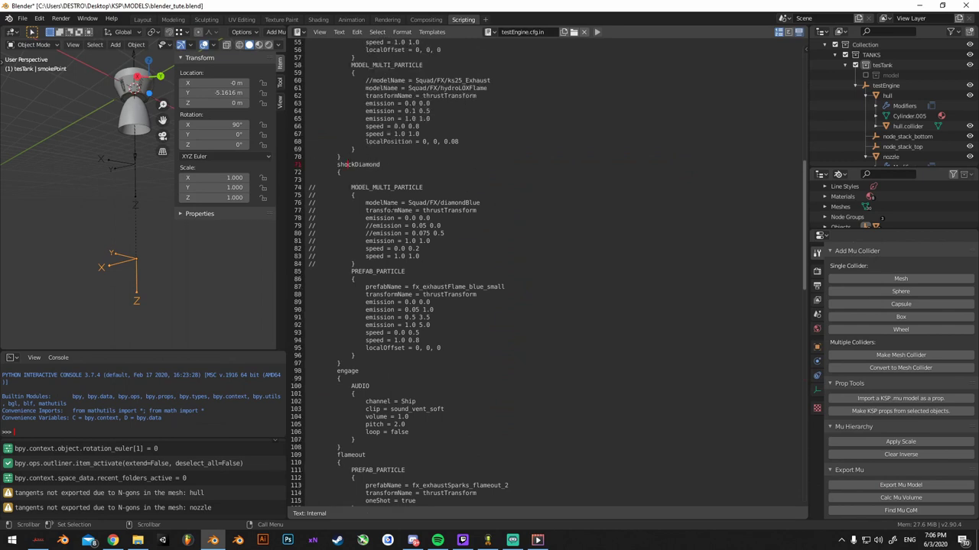
left_click_drag(340, 363, 380, 165)
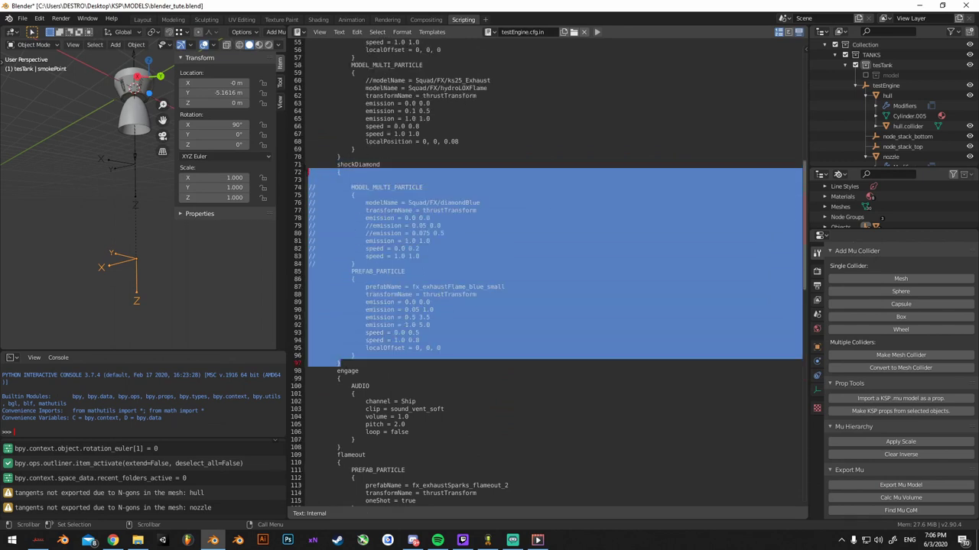
Delete the selected shockDiamond effect block from the testEngine config text
key("Delete")
key("Delete")
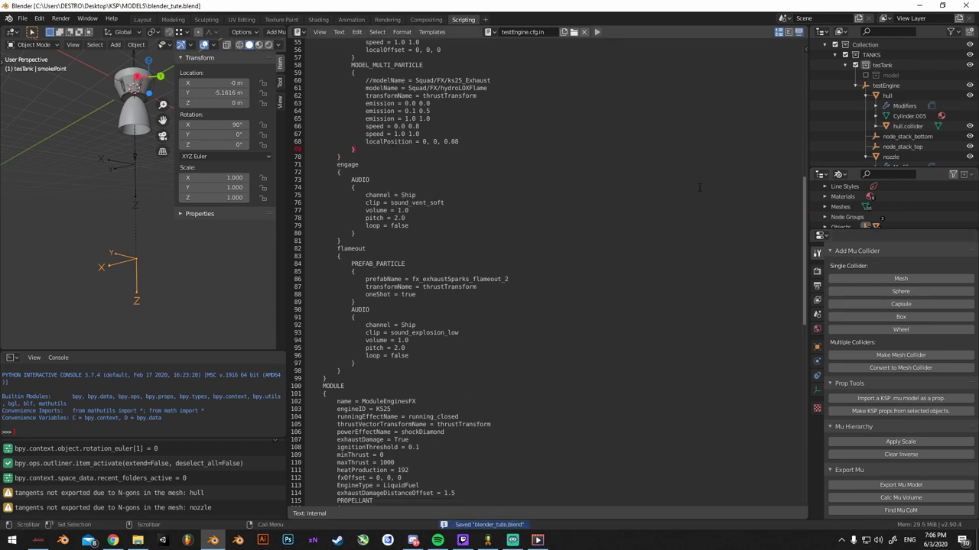
Select the engine's nozzle mesh and generate a mesh collider from it
middle_click_drag(87, 132, 104, 210, "shift")
scroll(90, 169, "up", 4)
middle_click_drag(95, 156, 112, 170)
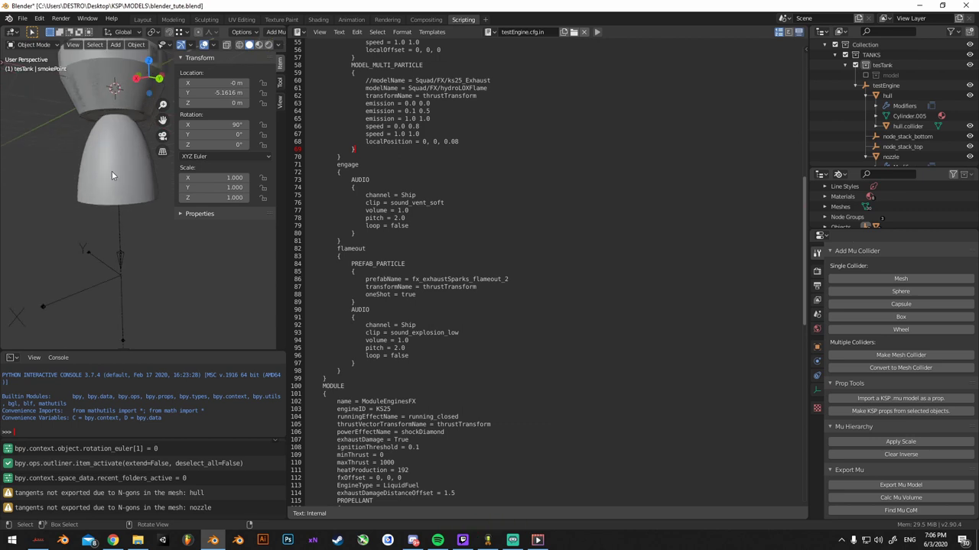
left_click(112, 171)
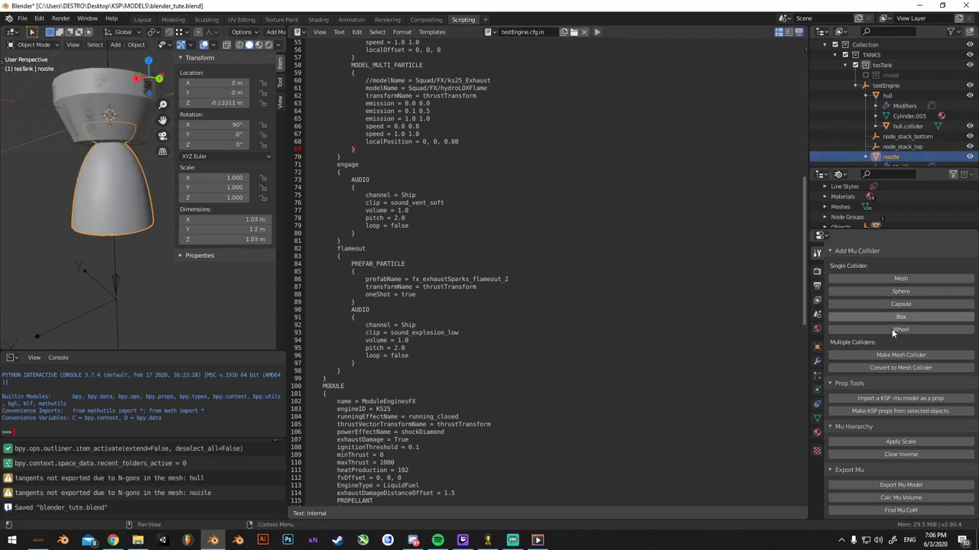
left_click(915, 362)
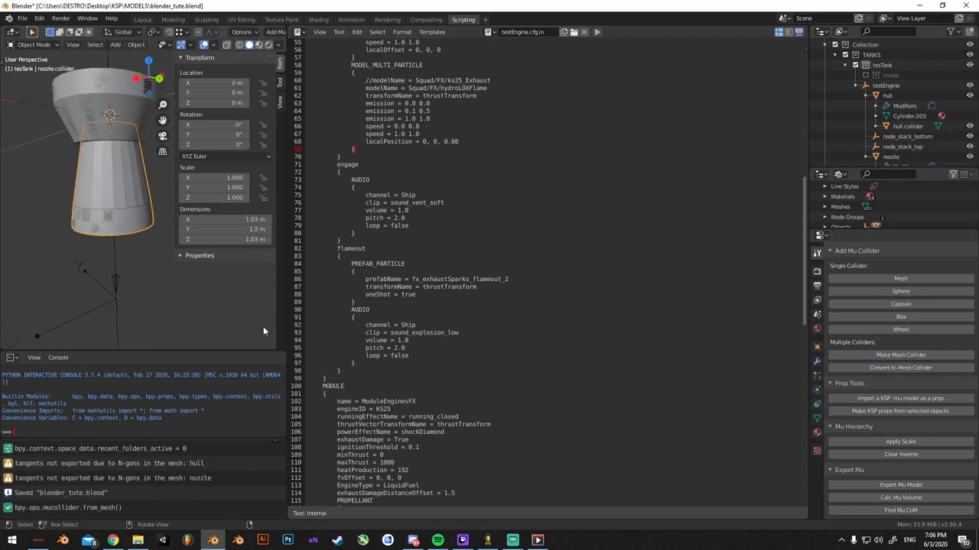
Move nozzle.collider into the hierarchy under the nozzle object
scroll(887, 124, "down", 2)
left_click(847, 161)
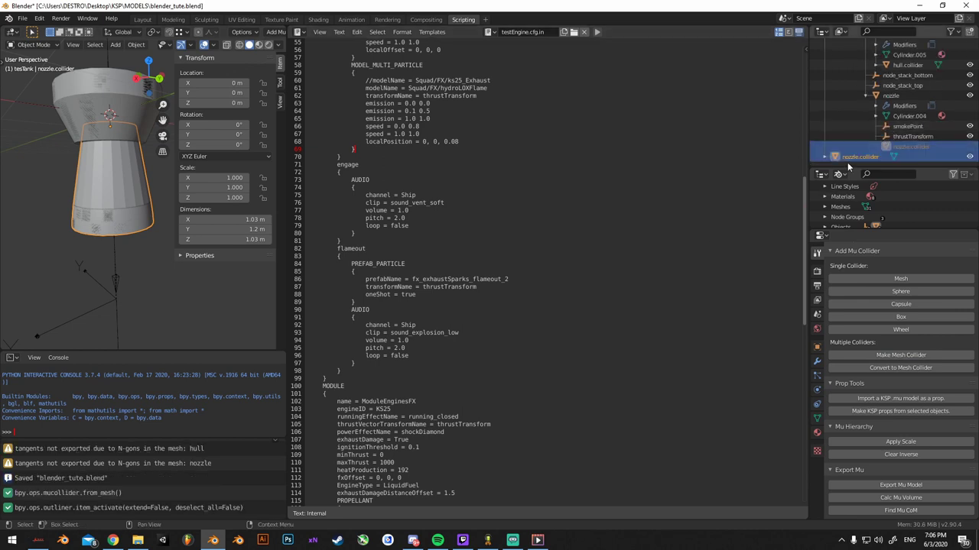
left_click(851, 159)
left_click_drag(847, 159, 885, 86)
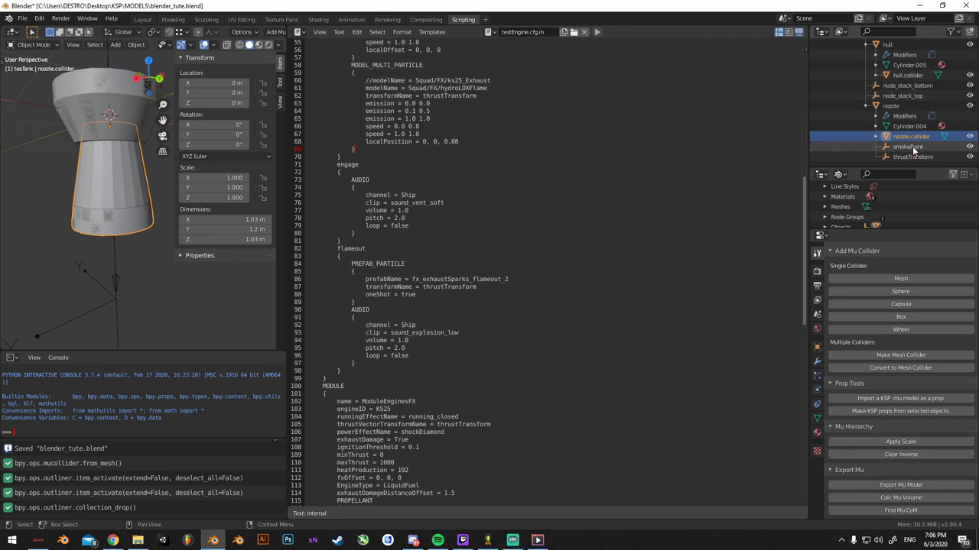
scroll(891, 96, "up", 2)
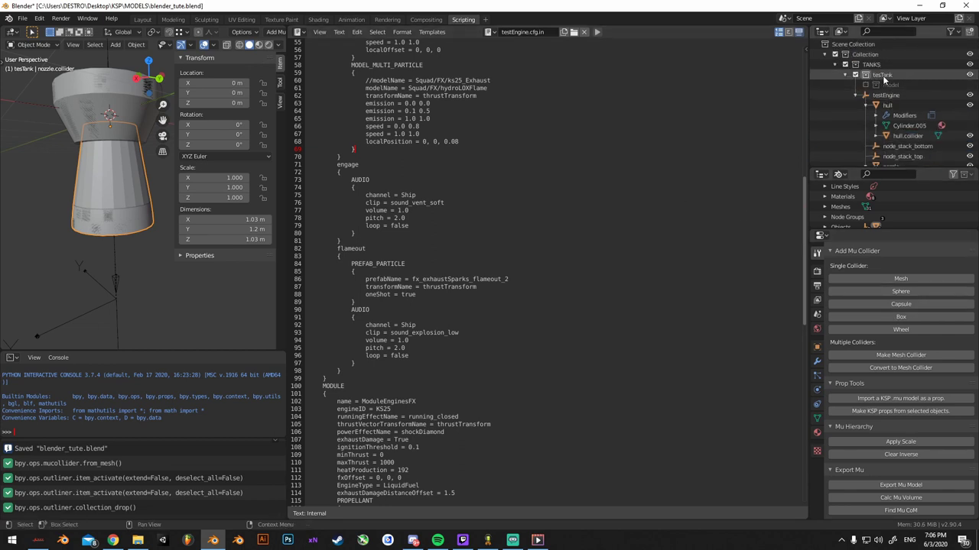
Export the testEngine root object as testEngine.mu into the testEngine folder, replacing the existing model
left_click(886, 95)
scroll(891, 99, "down", 3)
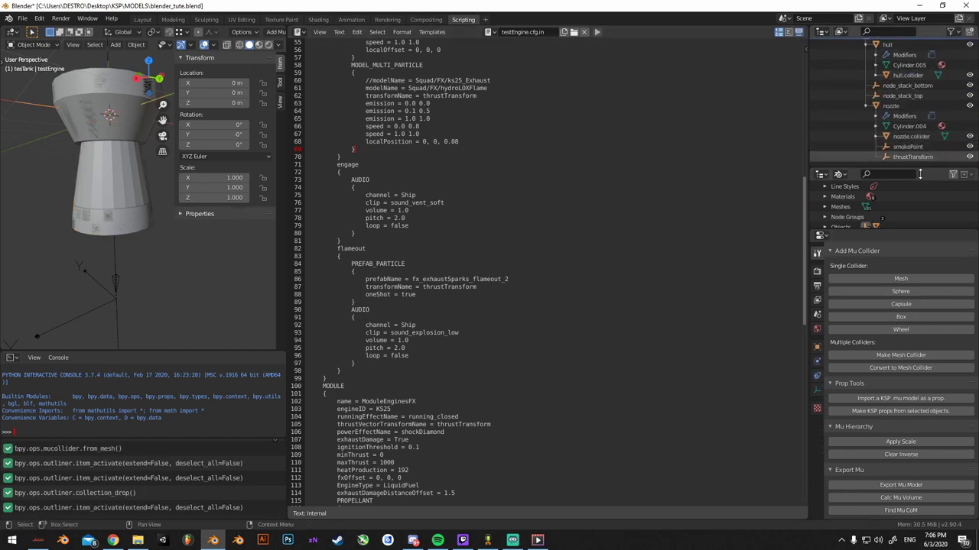
left_click(893, 486)
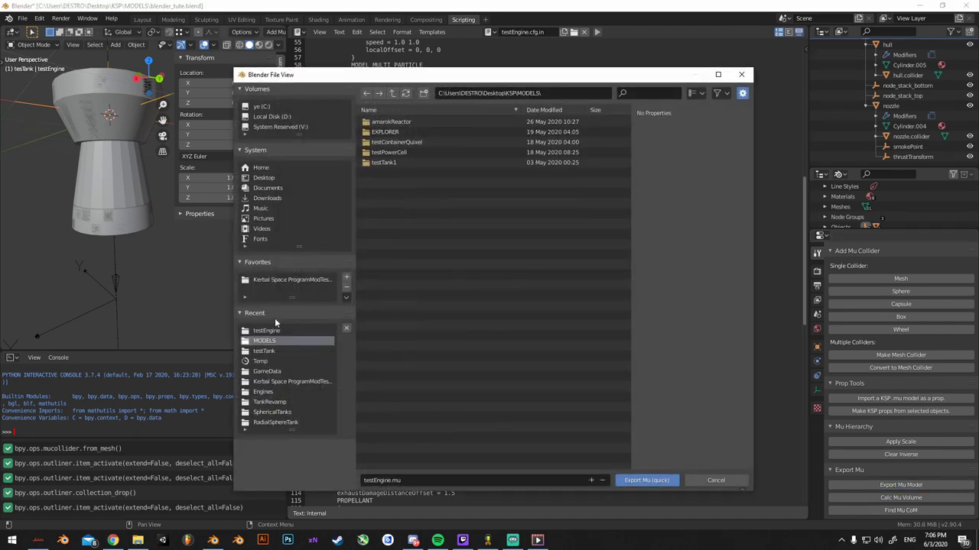
left_click(268, 330)
double_click(383, 122)
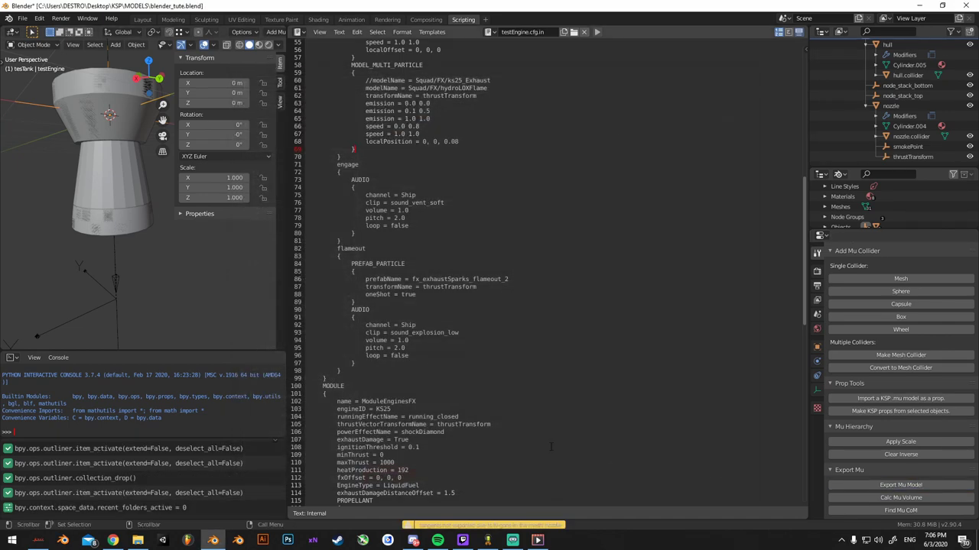
Switch to Kerbal Space Program, fire the engine at full throttle, and set SAS to Retrograde for the descent
left_click(487, 539)
key("z")
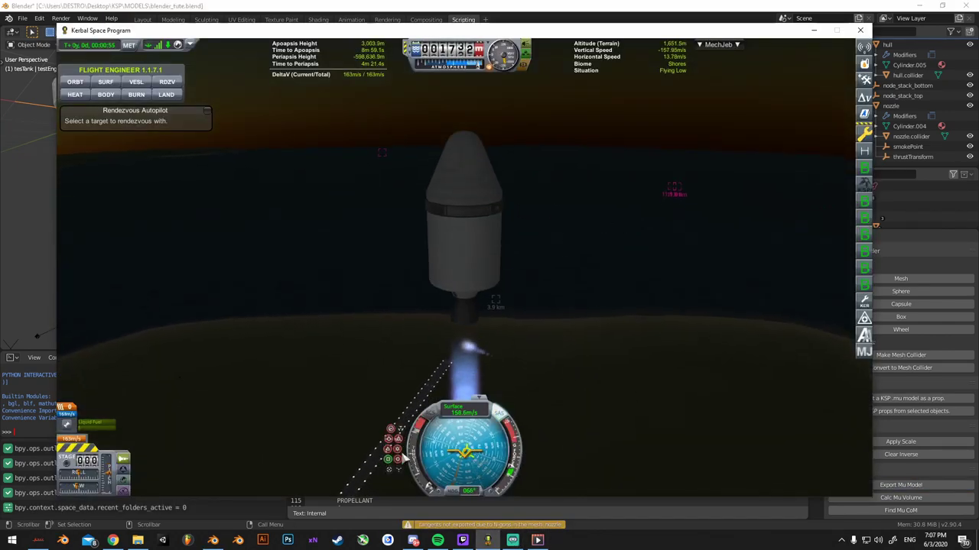
left_click(399, 439)
scroll(569, 268, "down", 3)
right_click_drag(533, 324, 525, 282)
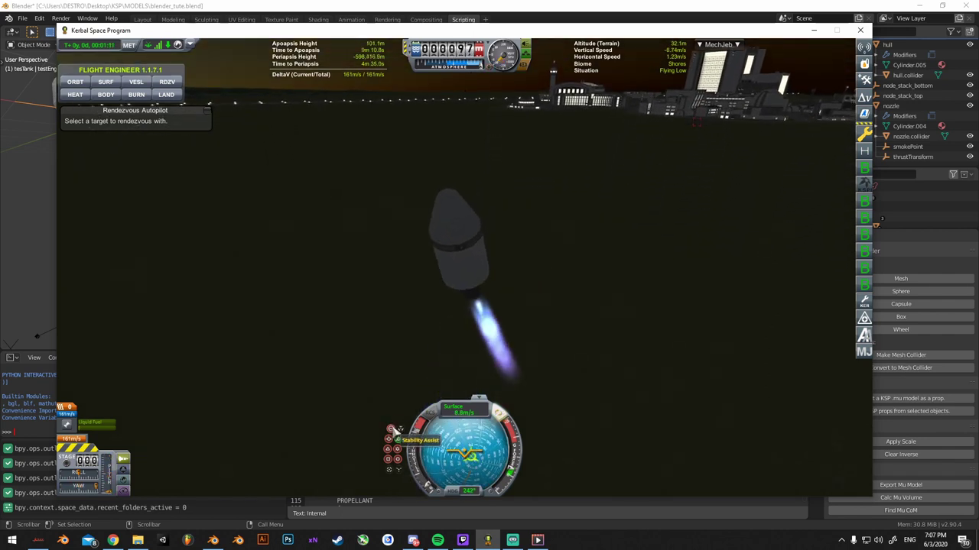
Set SAS back to Radial Out, cut the engine, and give a brief full-throttle burst for touchdown
left_click(391, 431)
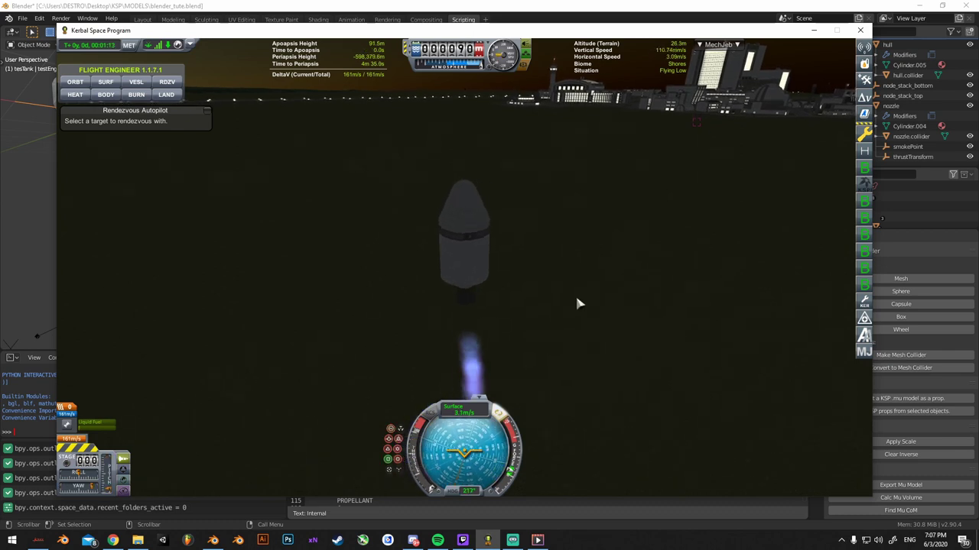
key("x")
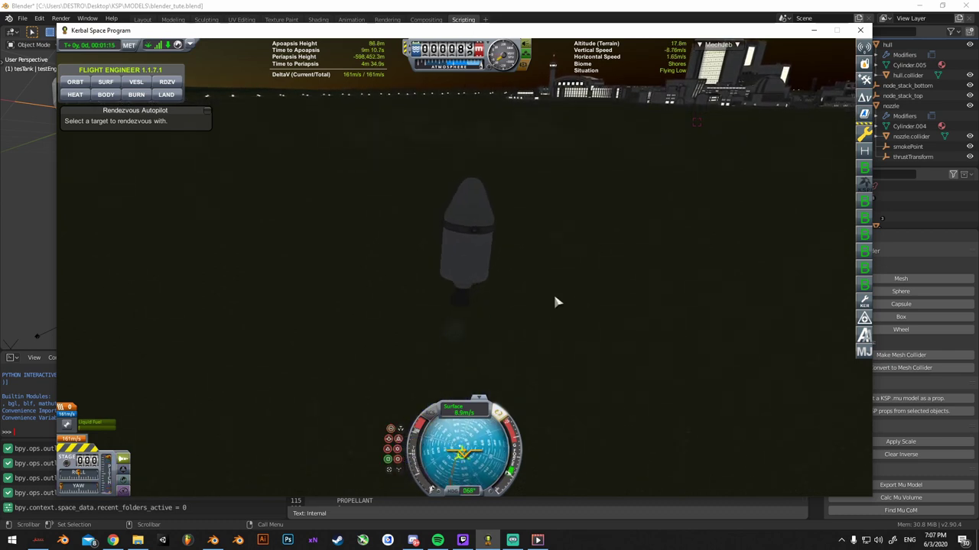
key("z")
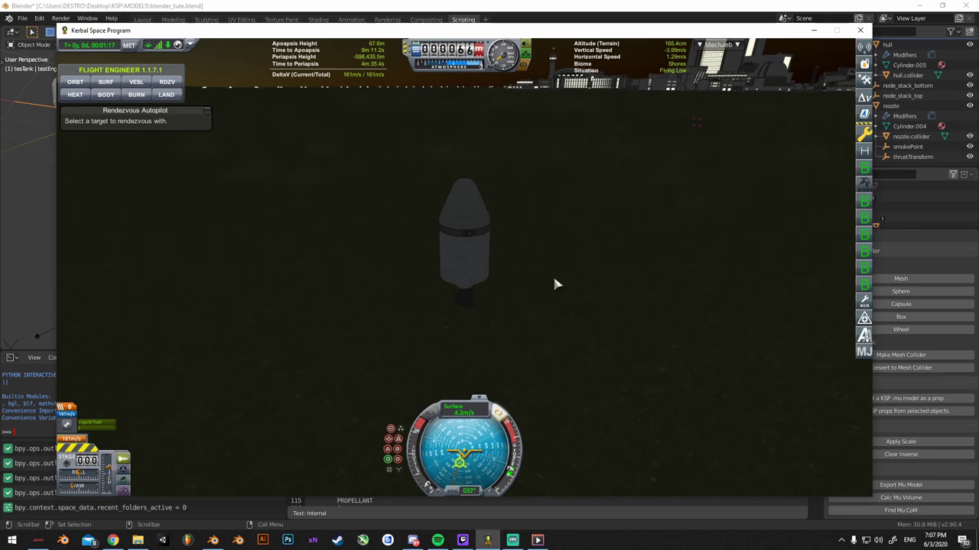
View the landed rocket's engine and tank from several angles and distances
right_click_drag(548, 274, 618, 172)
scroll(575, 253, "up", 2)
scroll(362, 215, "up", 1)
scroll(539, 306, "up", 2)
scroll(498, 311, "down", 3)
right_click_drag(468, 217, 396, 238)
scroll(396, 238, "down", 2)
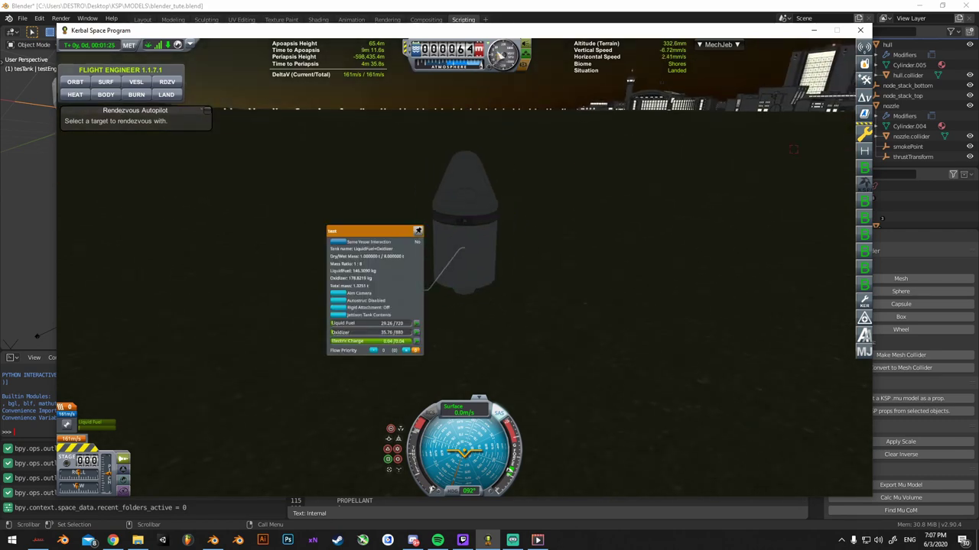
Switch to Blender and examine the whole engine model with its thrust and smoke points
left_click(507, 14)
middle_click_drag(101, 135, 127, 155)
scroll(127, 155, "down", 6)
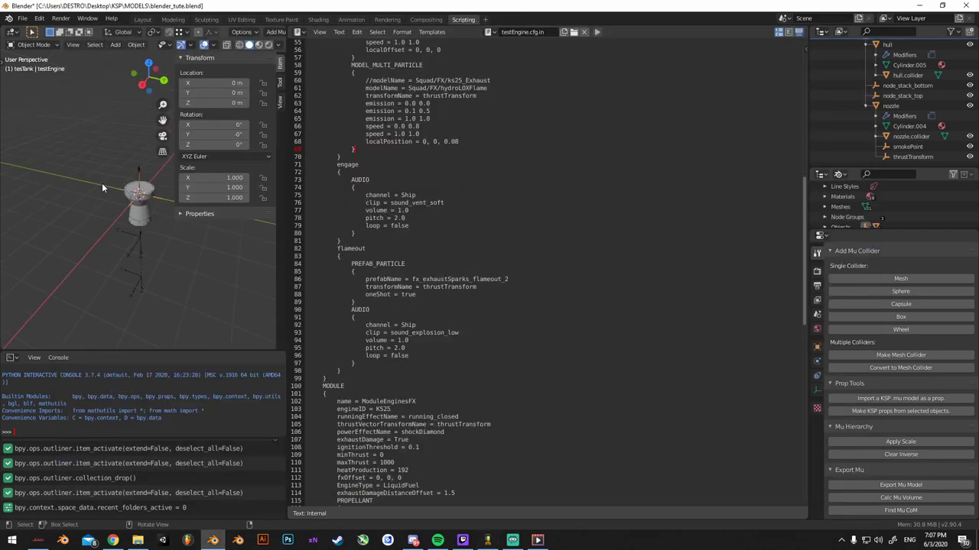
middle_click_drag(102, 187, 46, 182)
scroll(117, 188, "up", 7)
middle_click_drag(118, 159, 120, 191, "shift")
scroll(119, 191, "down", 3)
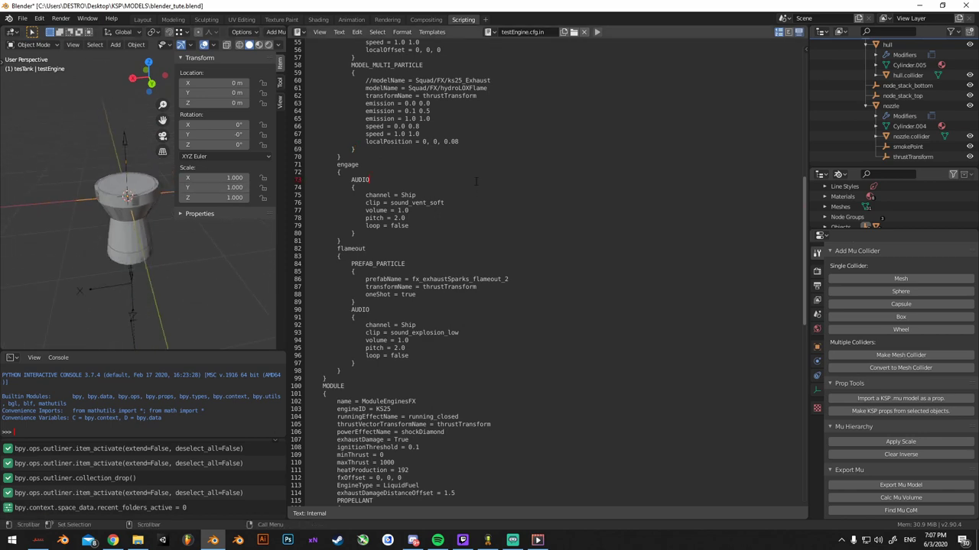
Review the audio and particle settings in the EFFECTS section of the testEngine config
scroll(480, 149, "up", 8)
scroll(482, 151, "down", 10)
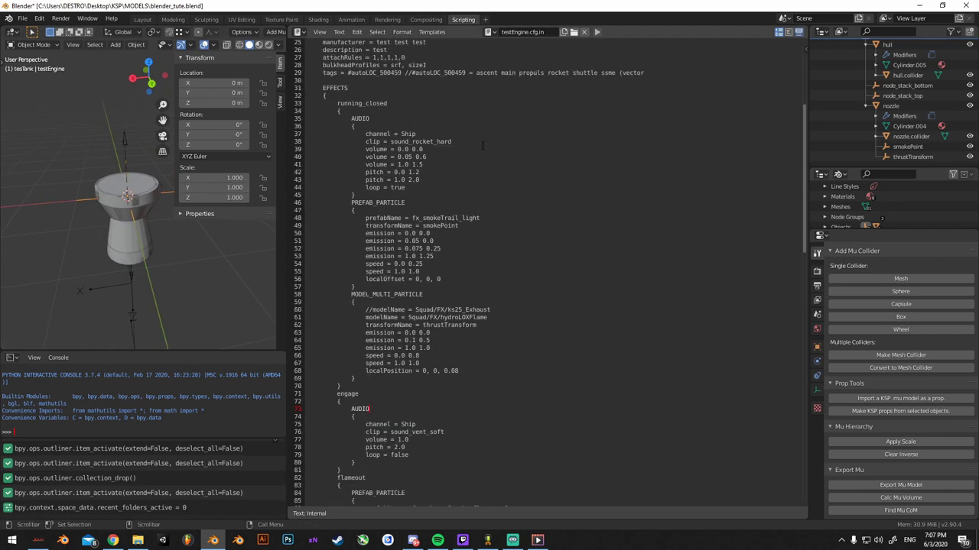
scroll(480, 164, "down", 12)
scroll(479, 172, "up", 20)
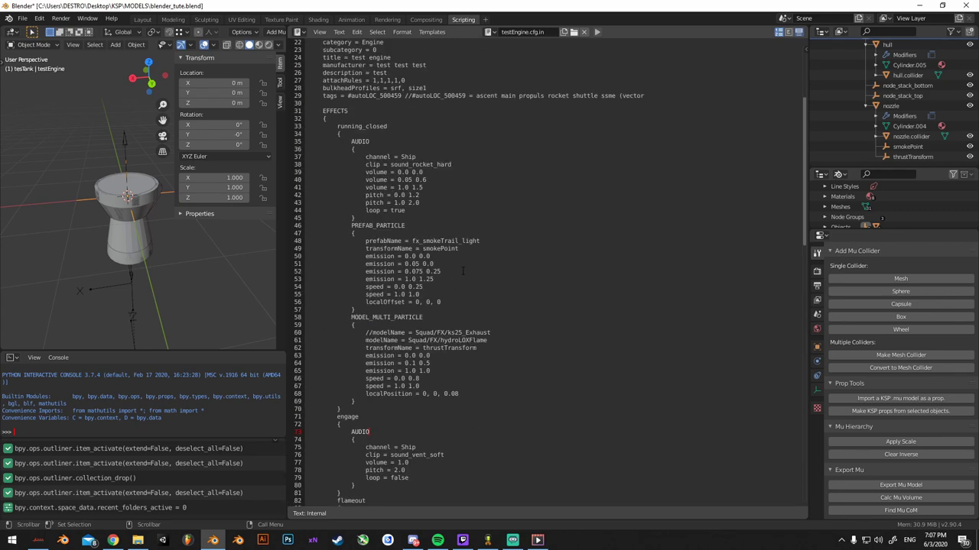
scroll(375, 318, "down", 4)
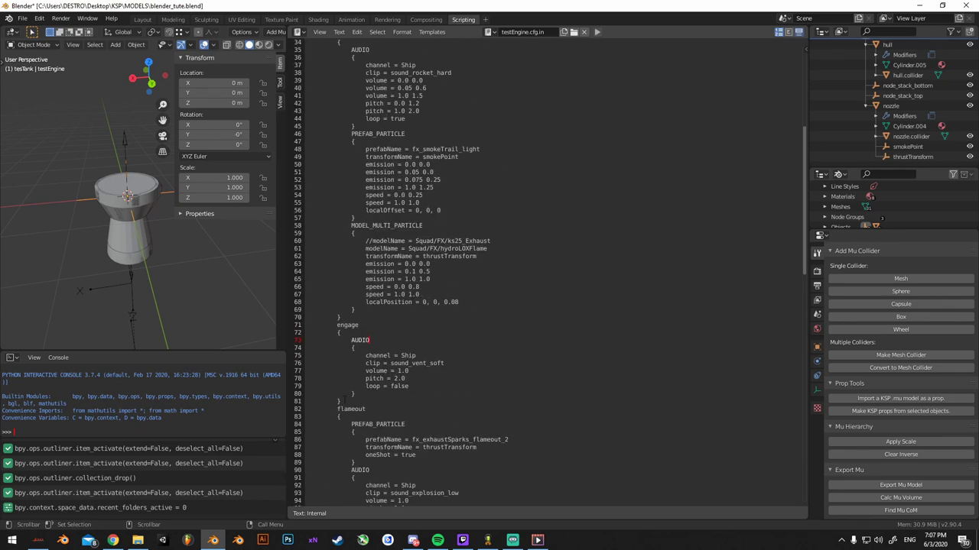
scroll(353, 282, "down", 5)
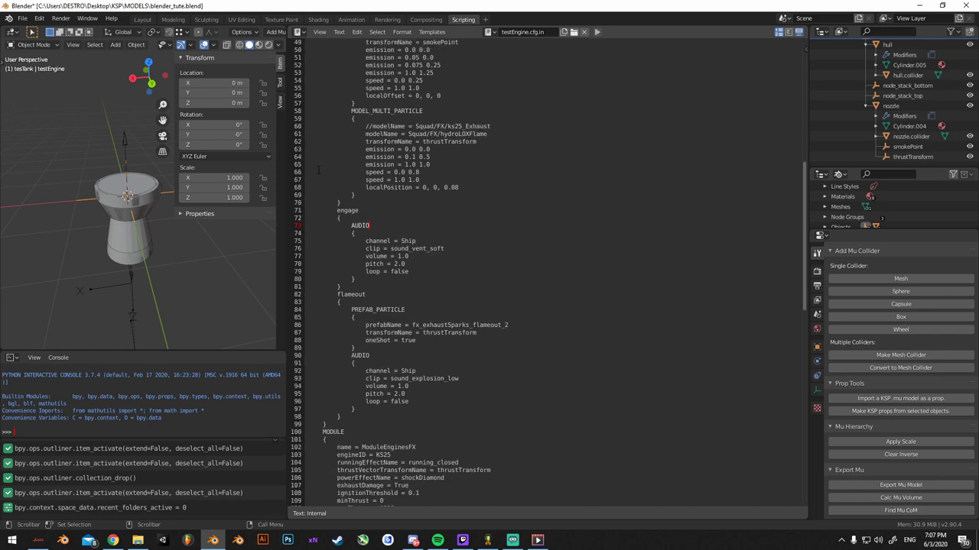
scroll(499, 233, "up", 3)
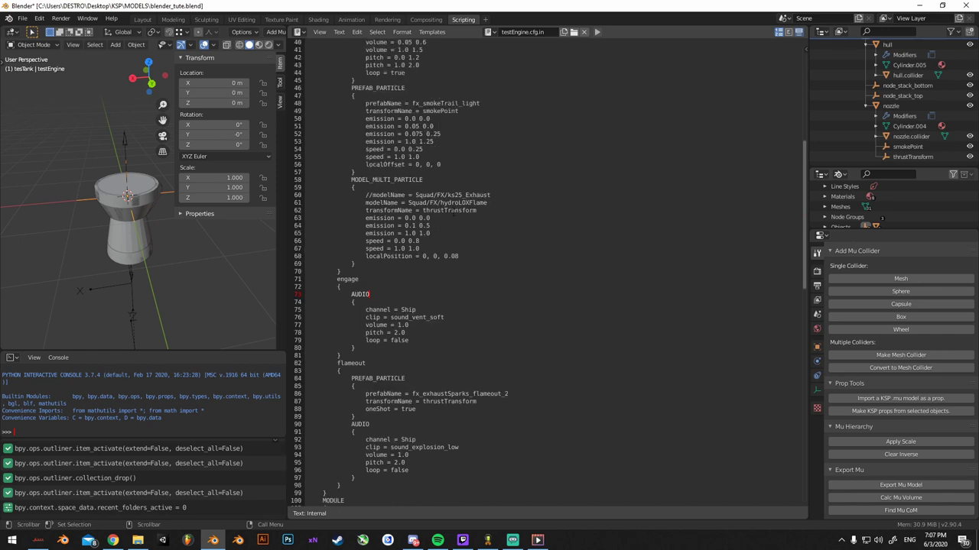
scroll(465, 221, "up", 1)
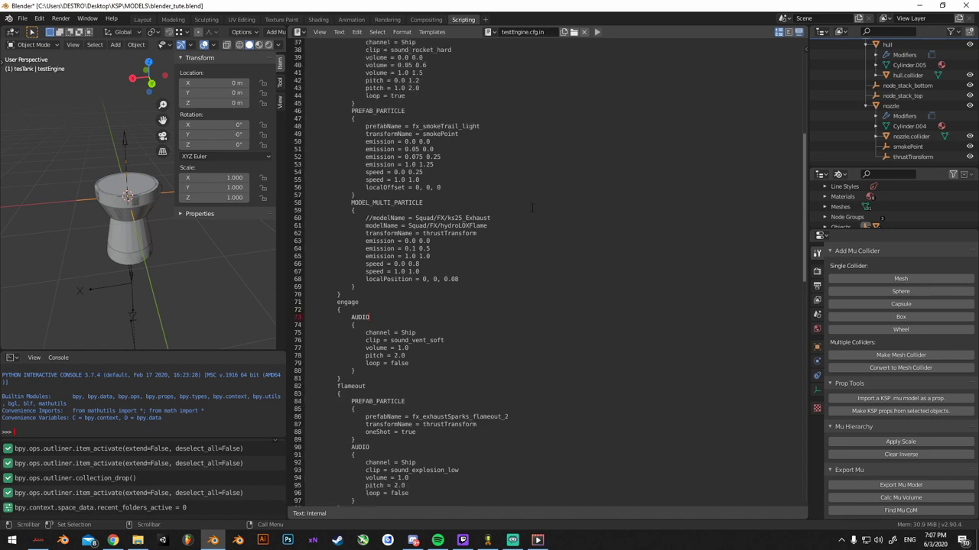
scroll(505, 229, "up", 4)
scroll(458, 272, "down", 1)
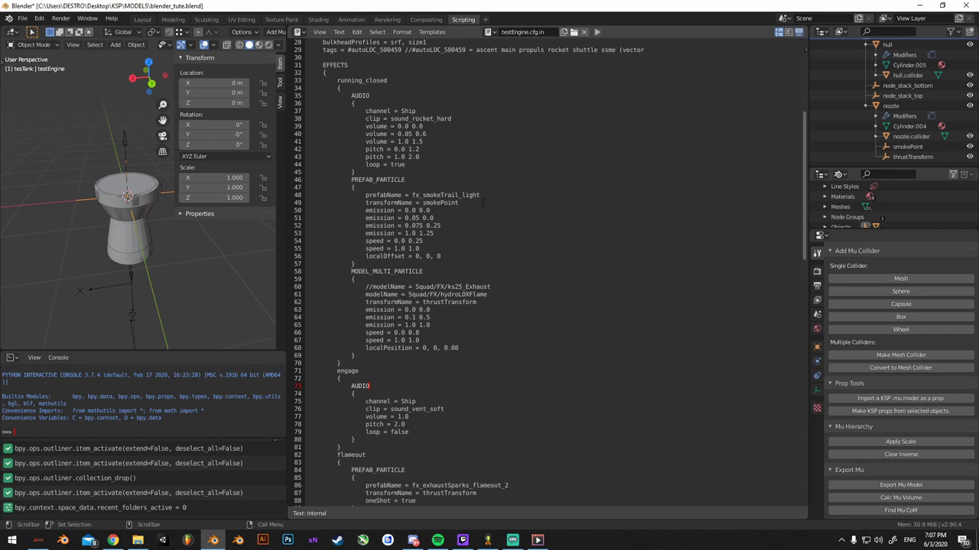
Switch to Kerbal Space Program and inspect the landed rocket's engine nozzle up close from ground level
key("alt+Tab")
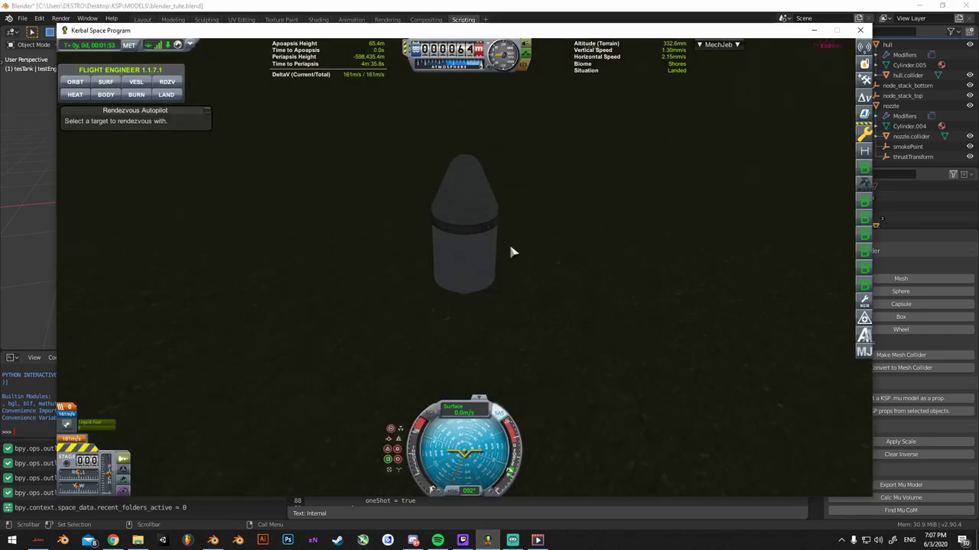
scroll(572, 235, "up", 5)
right_click_drag(552, 350, 578, 250)
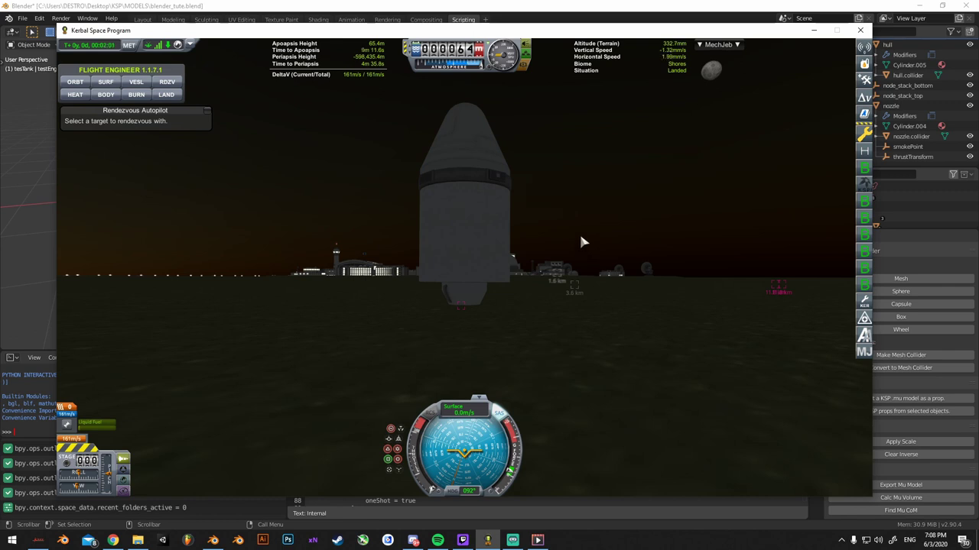
scroll(581, 241, "up", 2)
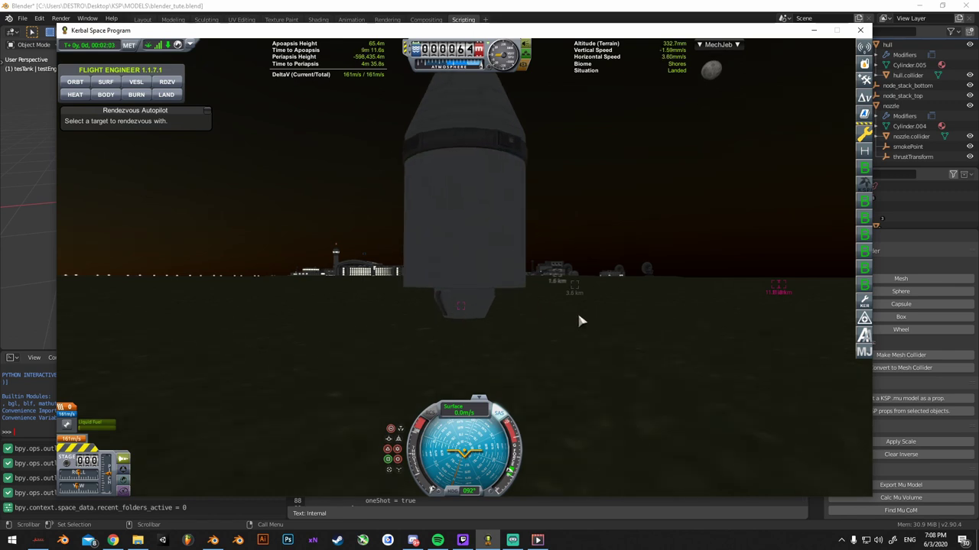
scroll(579, 316, "up", 2)
right_click_drag(579, 316, 603, 301)
scroll(590, 247, "down", 5)
scroll(600, 345, "up", 5)
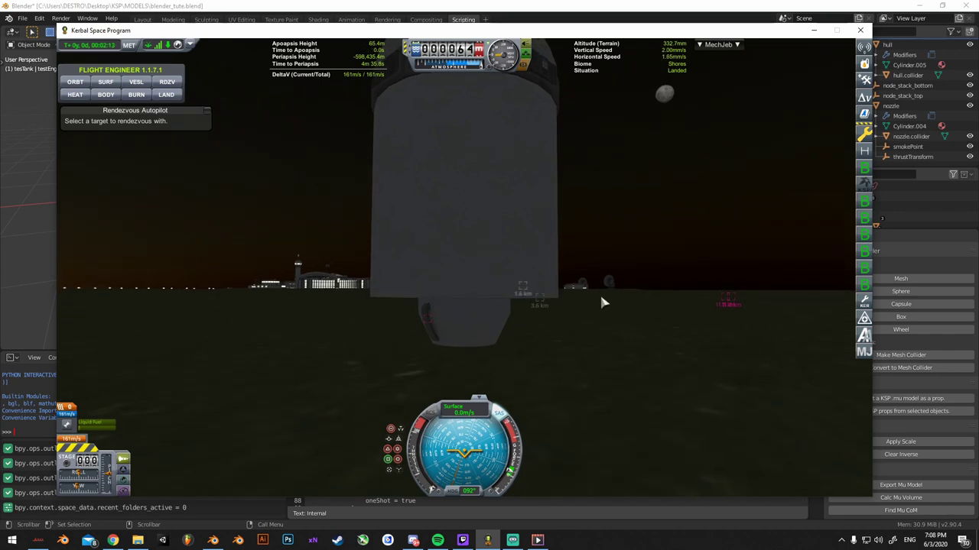
right_click_drag(476, 296, 609, 309)
right_click(438, 288)
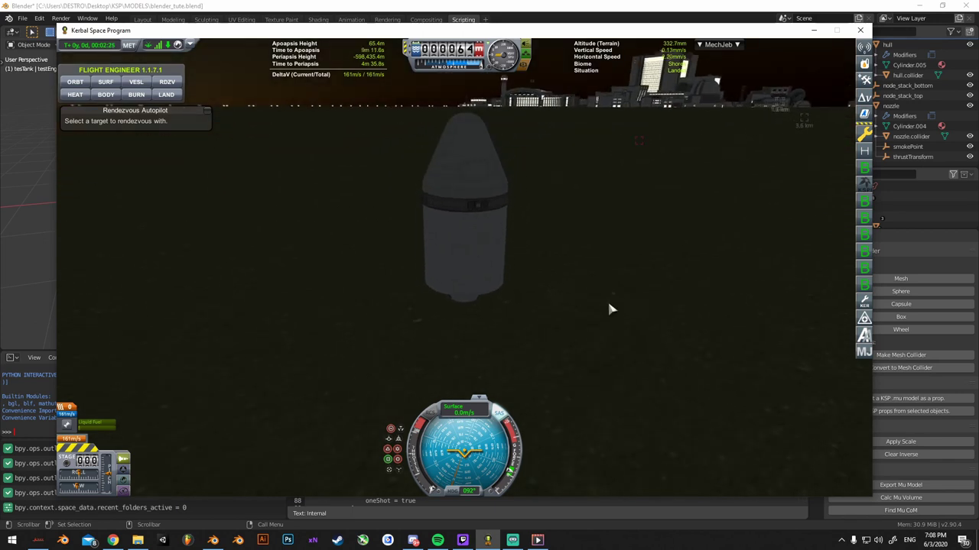